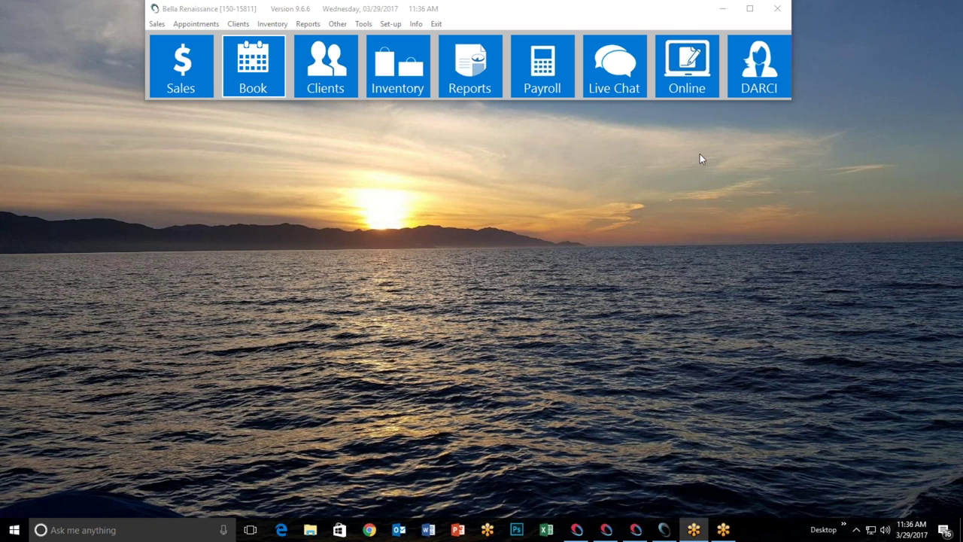
Open Setup Online Store and raise the dialog so the API fields and web address show.
{"action": "left_click", "coordinate": [690, 76]}
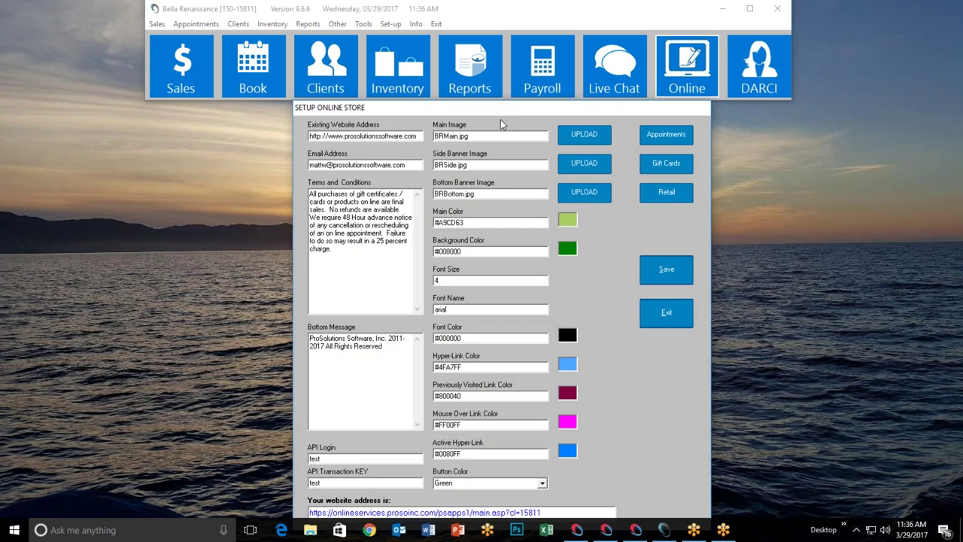
{"action": "left_click_drag", "start_coordinate": [499, 111], "coordinate": [498, 80]}
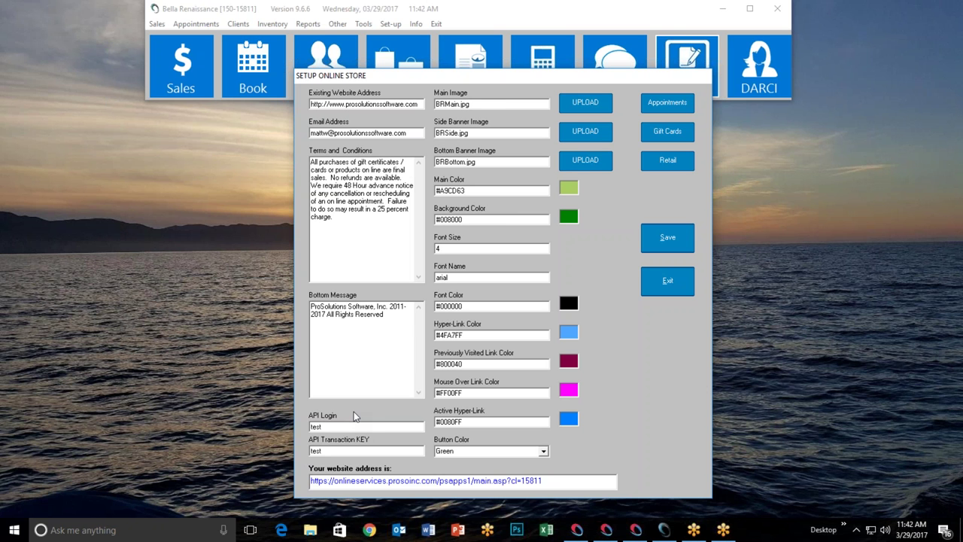
{"action": "left_click", "coordinate": [369, 530]}
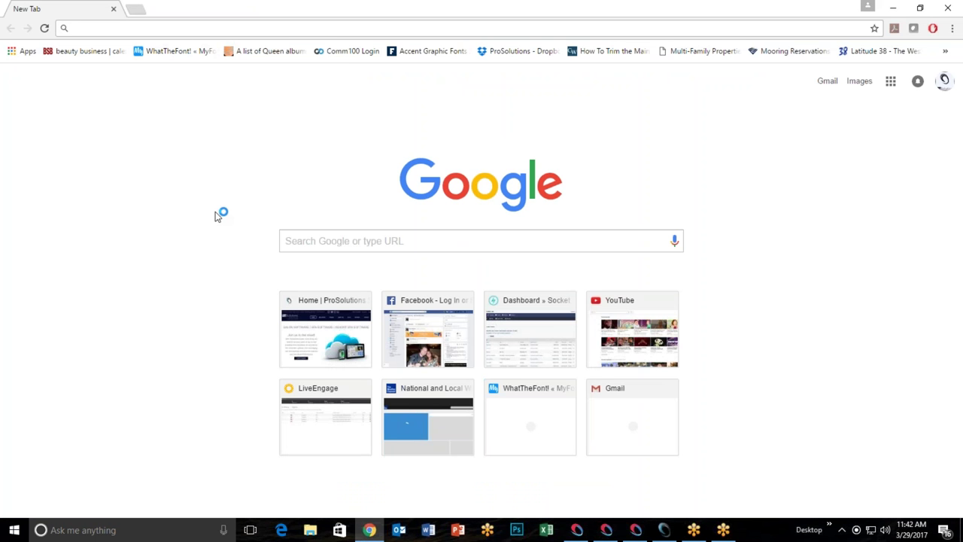
{"action": "type", "text": "www.ay"}
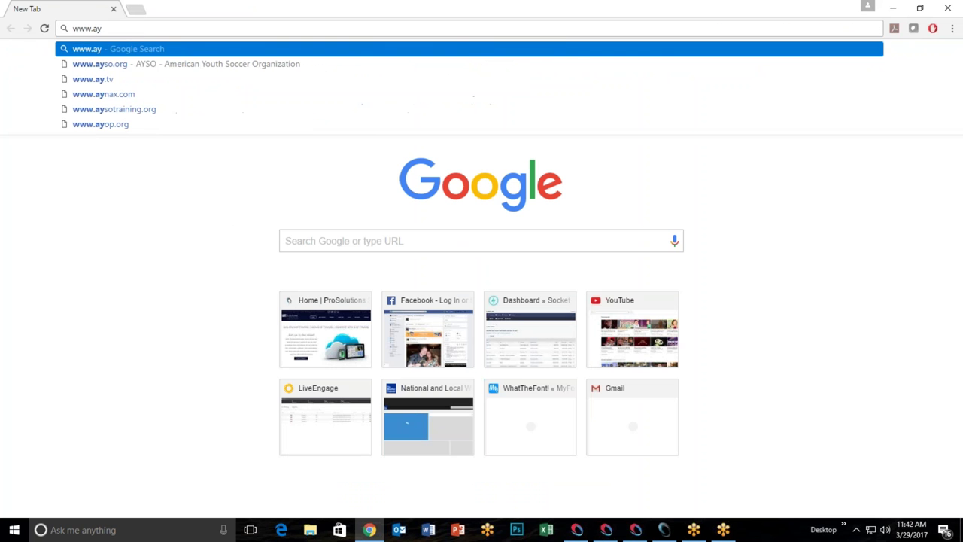
{"action": "key", "text": "BackSpace"}
{"action": "type", "text": "uth"}
{"action": "key", "text": "Return"}
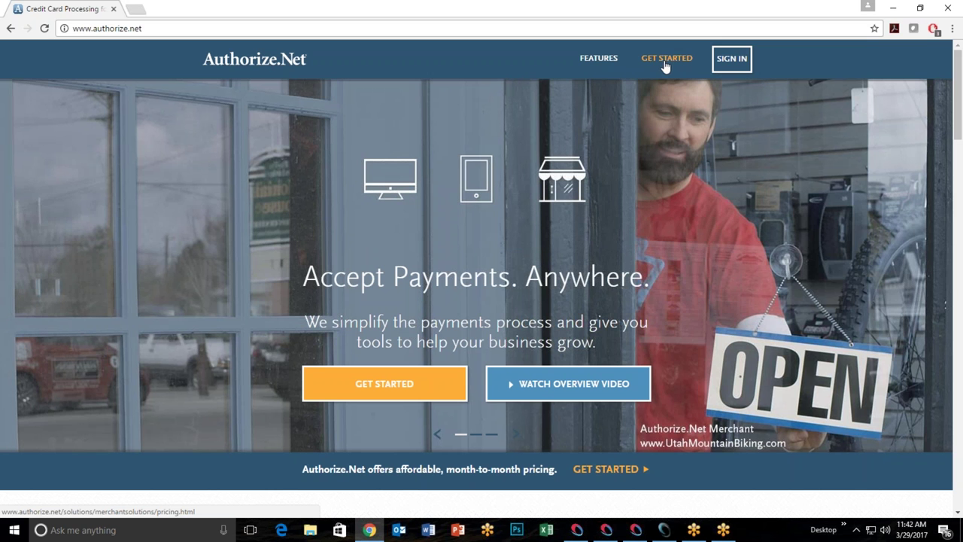
{"action": "left_click", "coordinate": [893, 7]}
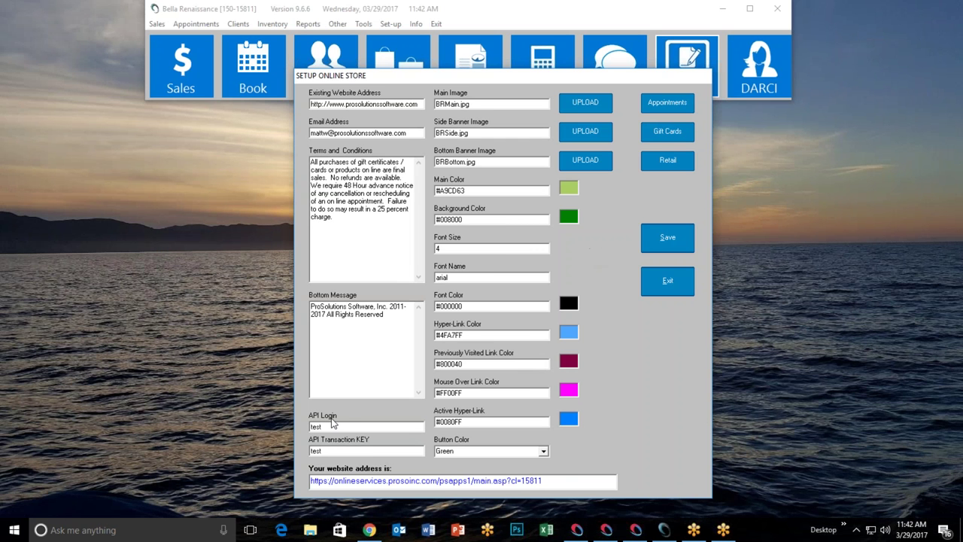
Place the cursor in the API Transaction KEY field of Setup Online Store.
{"action": "left_click", "coordinate": [358, 451]}
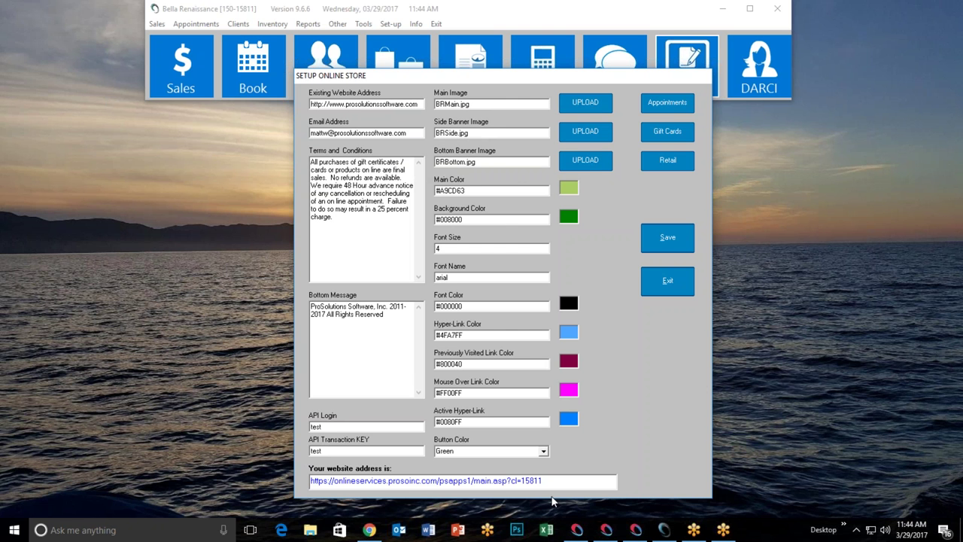
Open the Bella Renaissance Life Studio online store in Chrome at 67% zoom, then minimize Chrome.
{"action": "left_click_drag", "start_coordinate": [549, 483], "coordinate": [186, 478]}
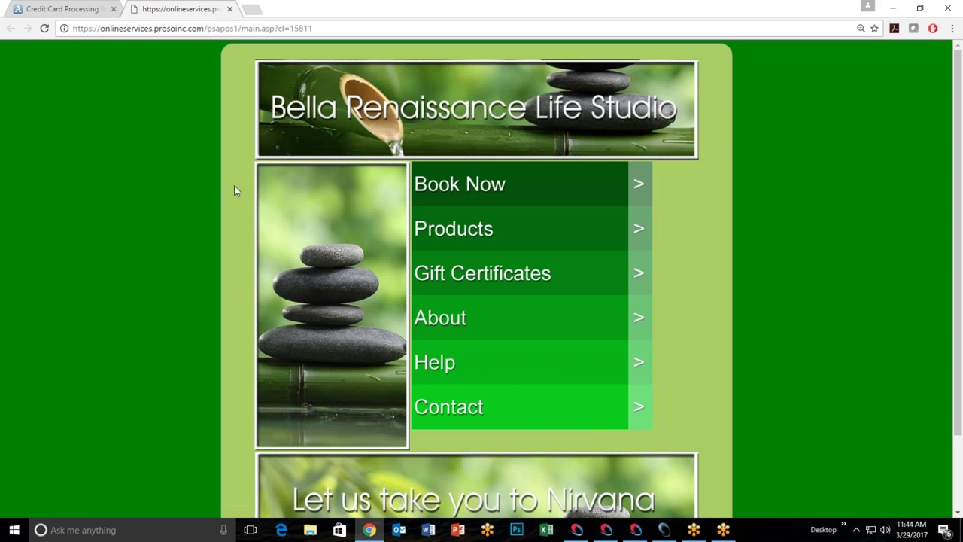
{"action": "key", "text": "ctrl+minus"}
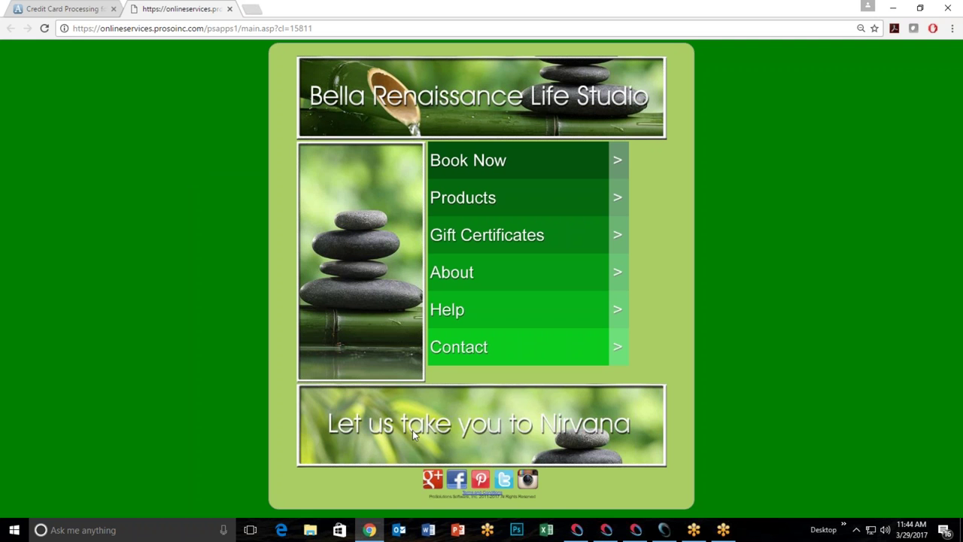
{"action": "left_click", "coordinate": [893, 7]}
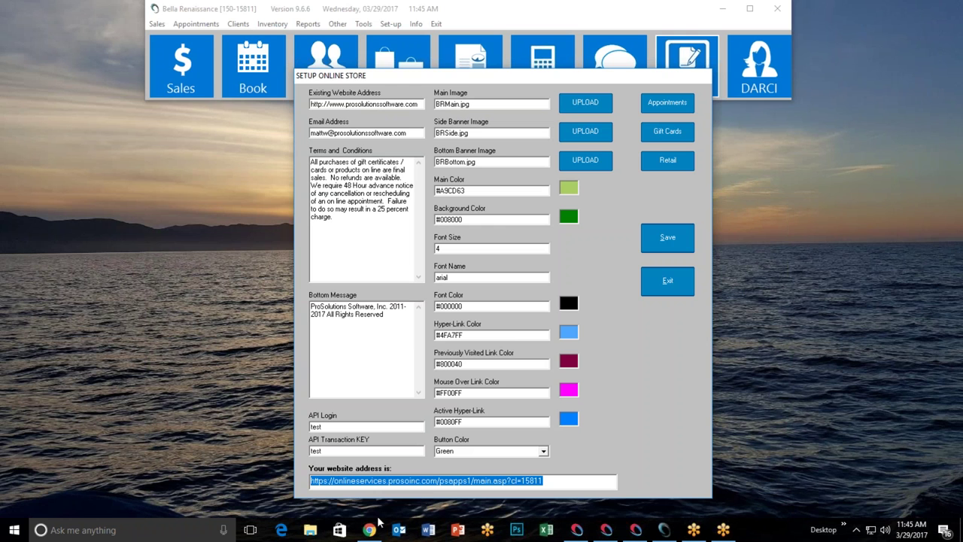
Compare the live store page with the setup form, then bring up the Main Color choices.
{"action": "mouse_move", "coordinate": [372, 535]}
{"action": "left_click", "coordinate": [369, 474]}
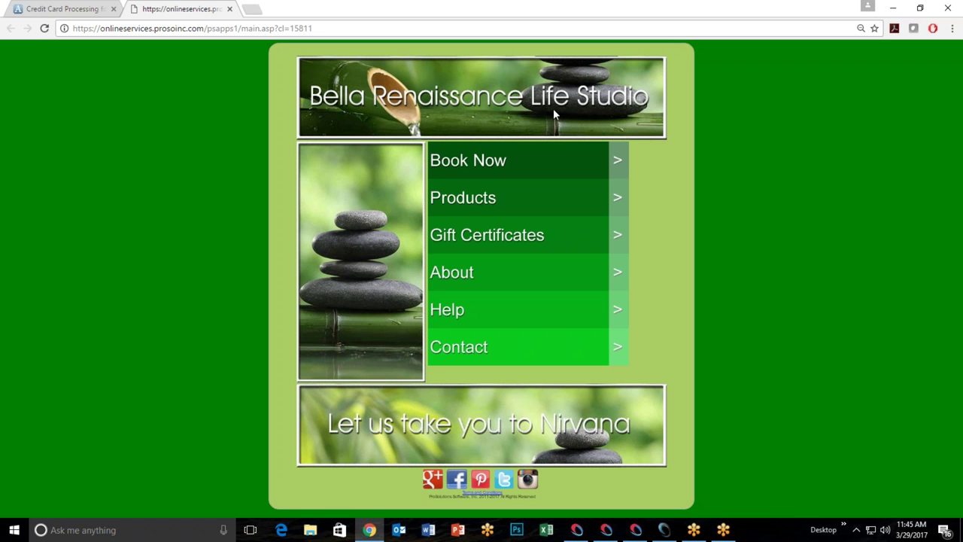
{"action": "left_click", "coordinate": [891, 8]}
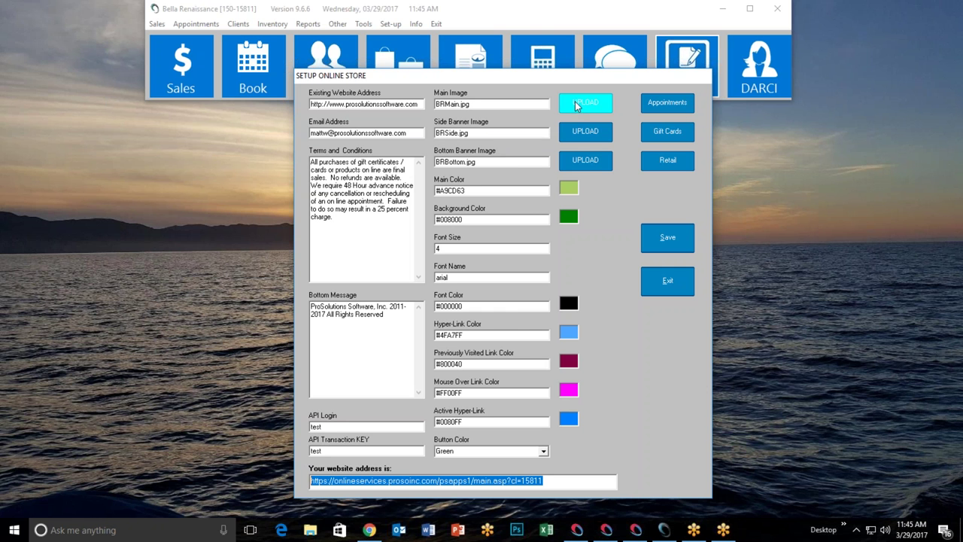
{"action": "left_click", "coordinate": [368, 529]}
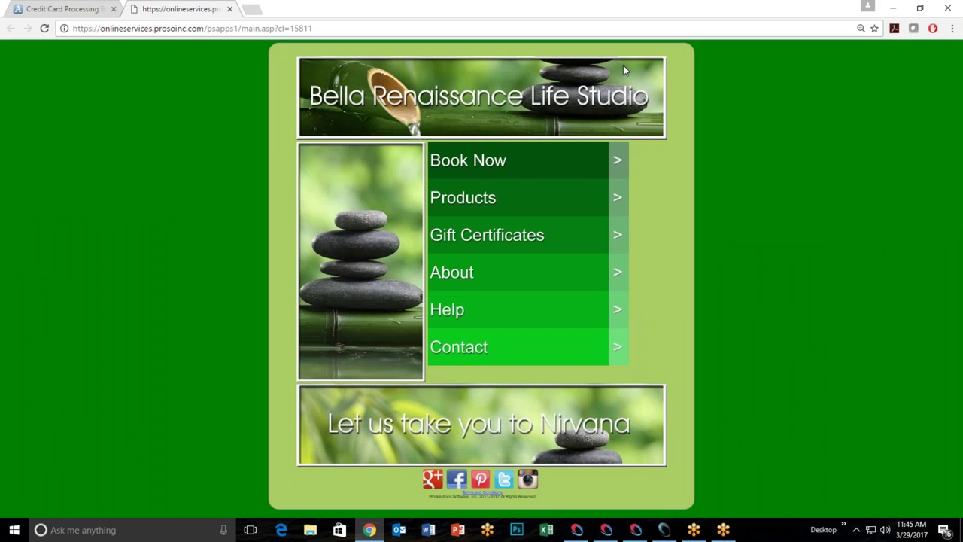
{"action": "left_click", "coordinate": [892, 8]}
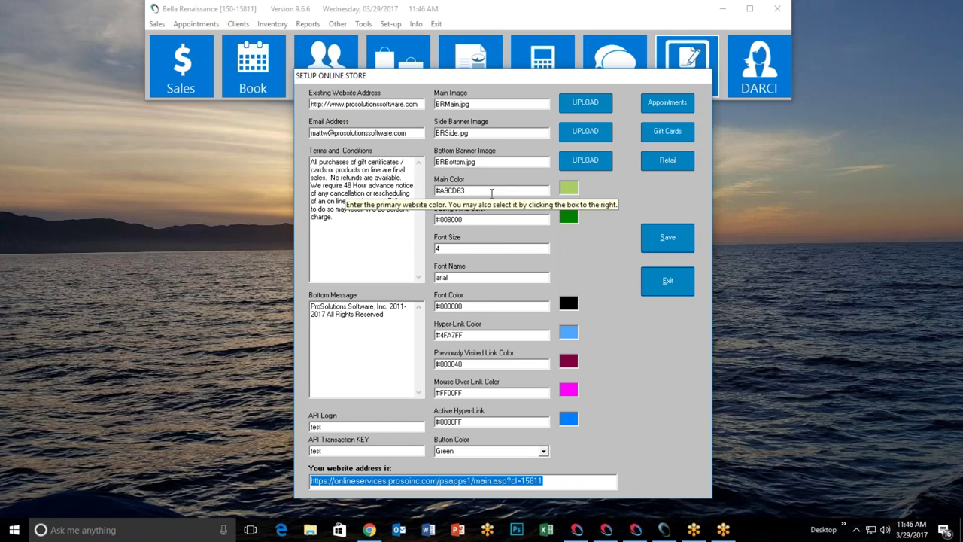
{"action": "left_click", "coordinate": [368, 530]}
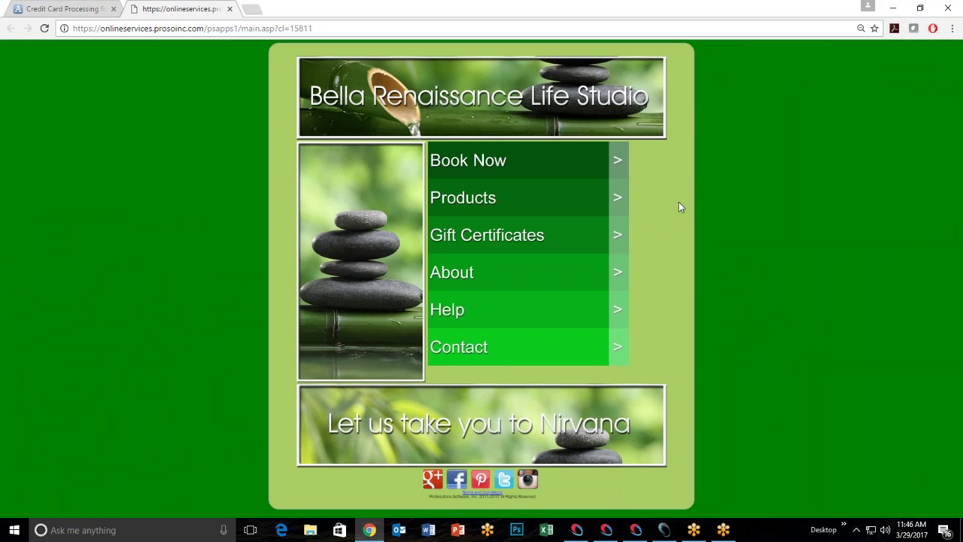
{"action": "left_click", "coordinate": [892, 8]}
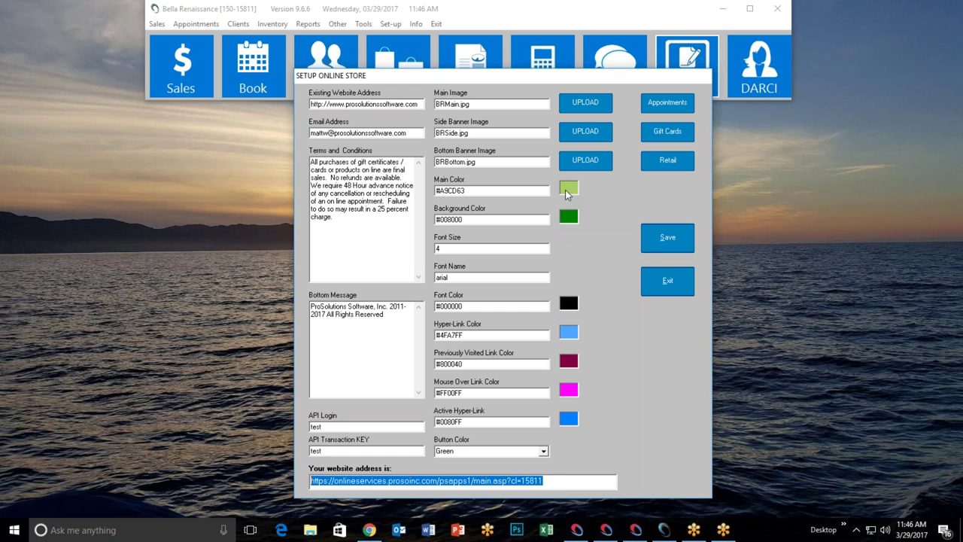
{"action": "left_click", "coordinate": [566, 190]}
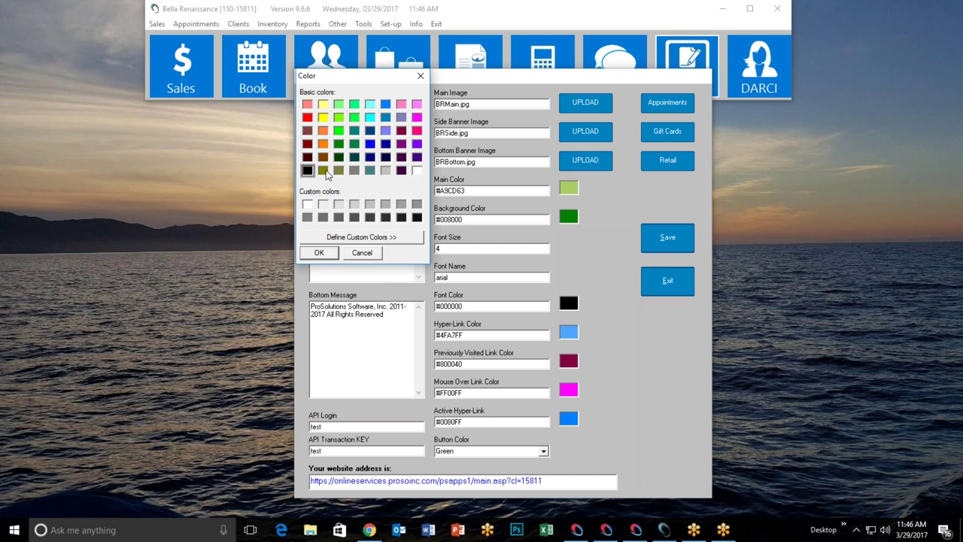
Try a brightened olive custom colour, then cancel twice to keep main colour #A9CD63.
{"action": "left_click", "coordinate": [362, 238]}
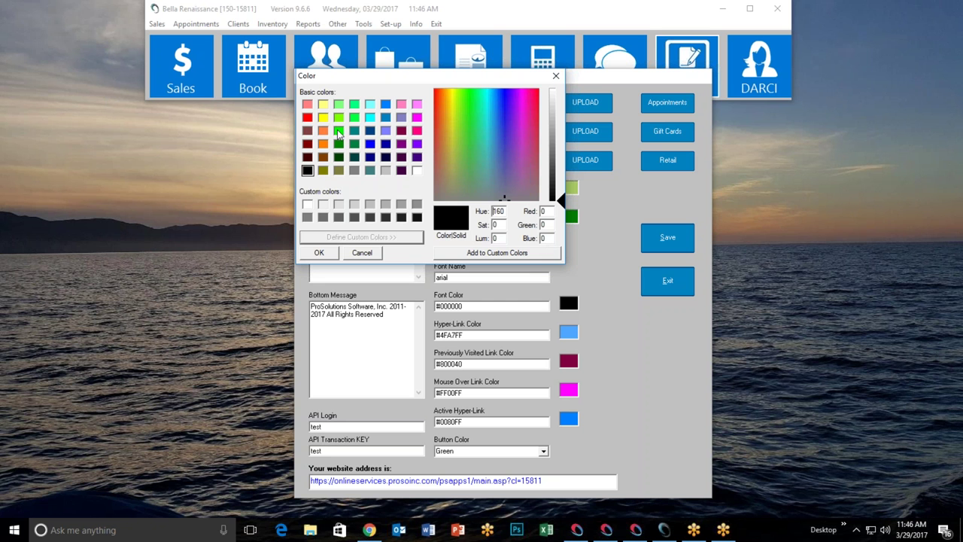
{"action": "left_click", "coordinate": [324, 172]}
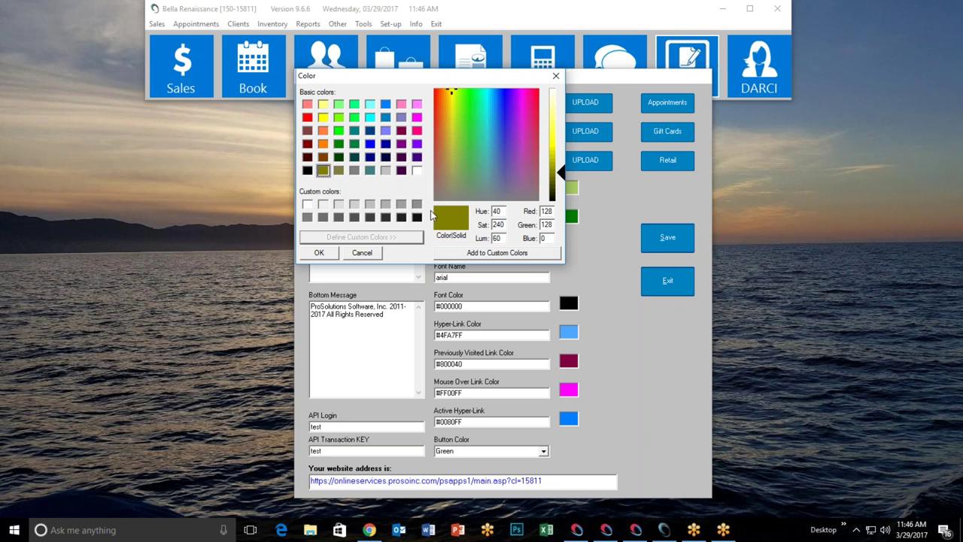
{"action": "left_click_drag", "start_coordinate": [549, 183], "coordinate": [558, 158]}
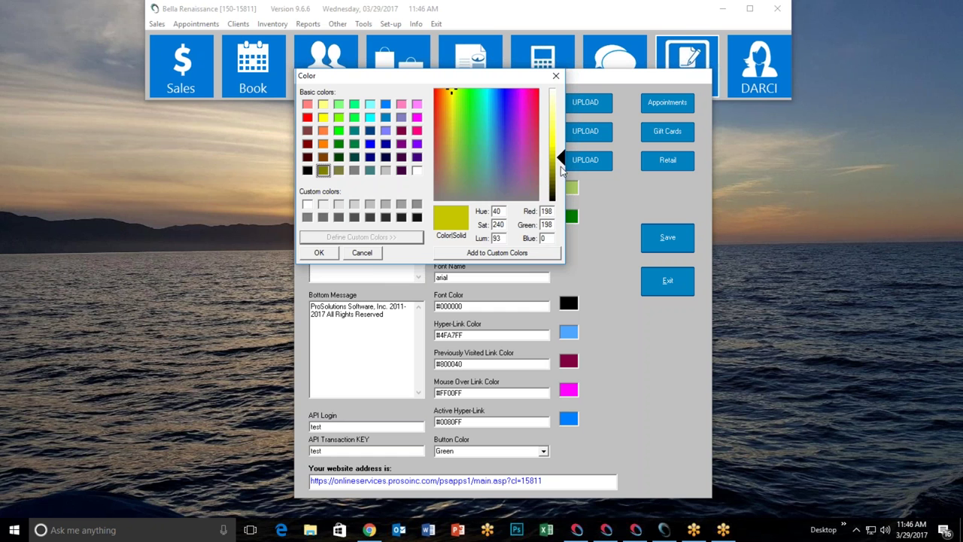
{"action": "left_click", "coordinate": [362, 252]}
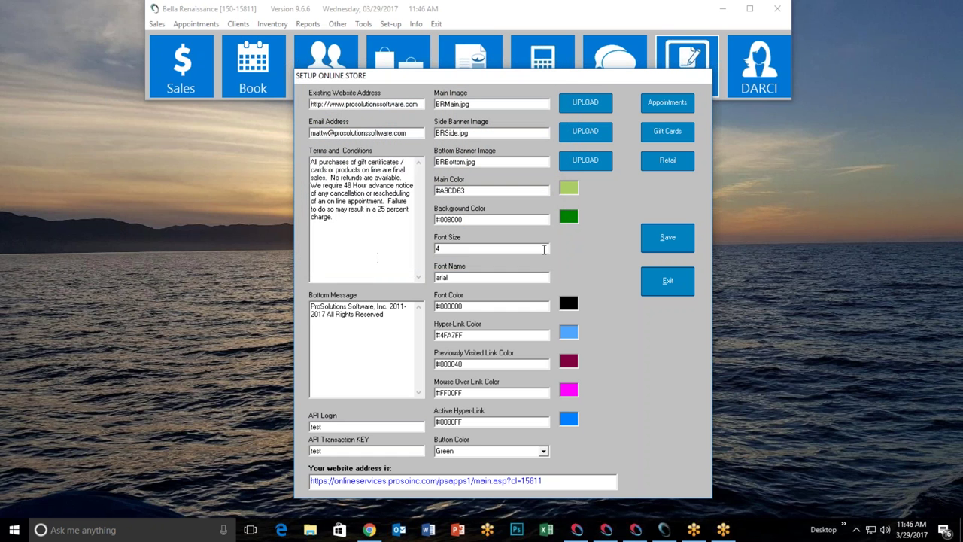
{"action": "left_click", "coordinate": [569, 189]}
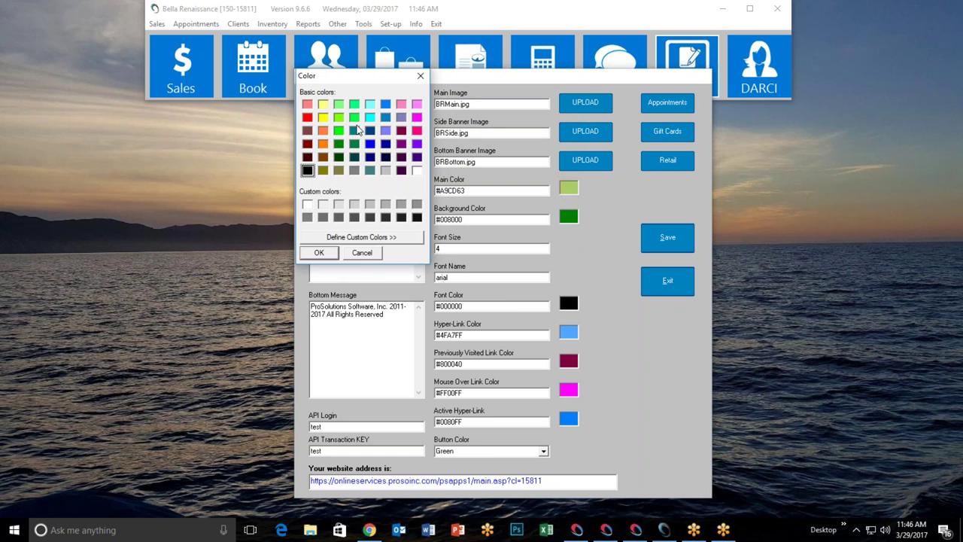
{"action": "left_click", "coordinate": [367, 254]}
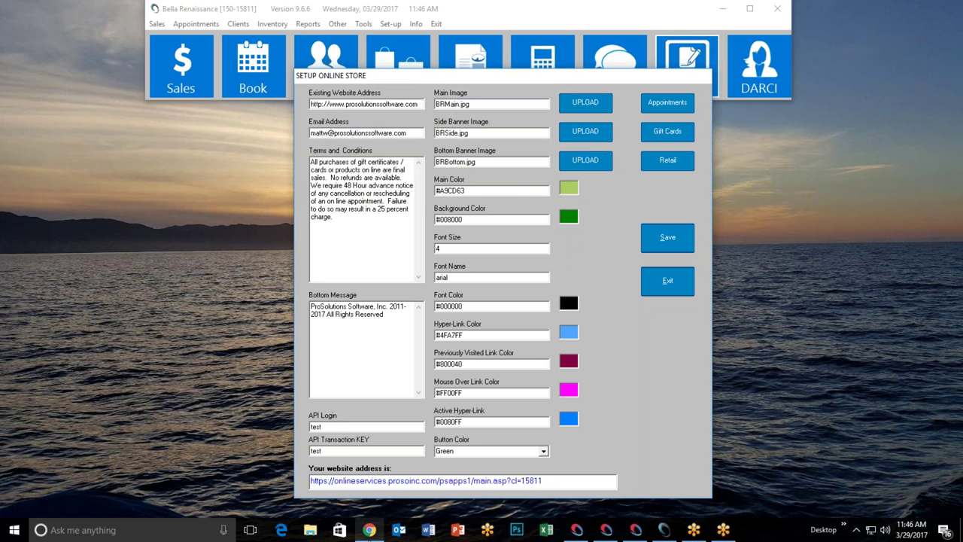
Toggle between the setup form and the live store page, leaving the store page in front.
{"action": "left_click", "coordinate": [369, 530]}
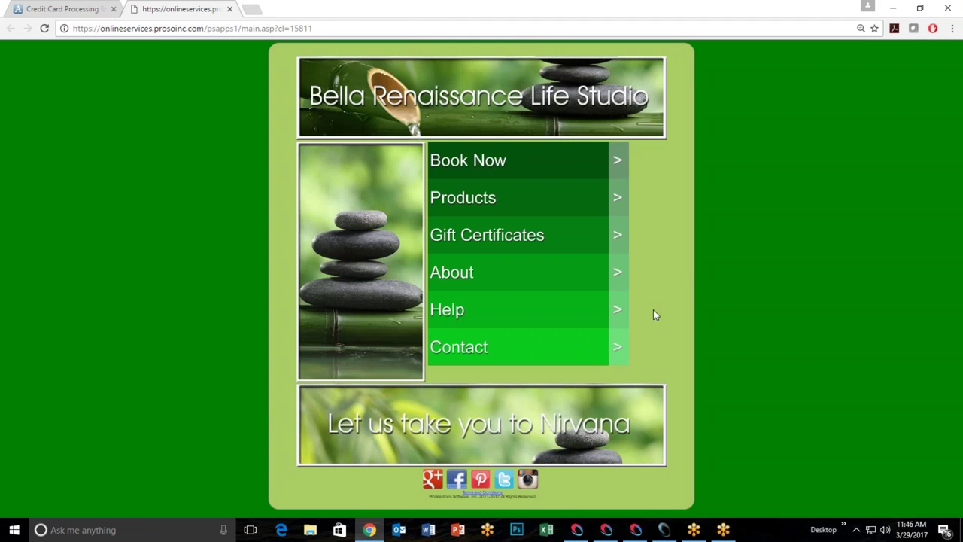
{"action": "left_click", "coordinate": [892, 8]}
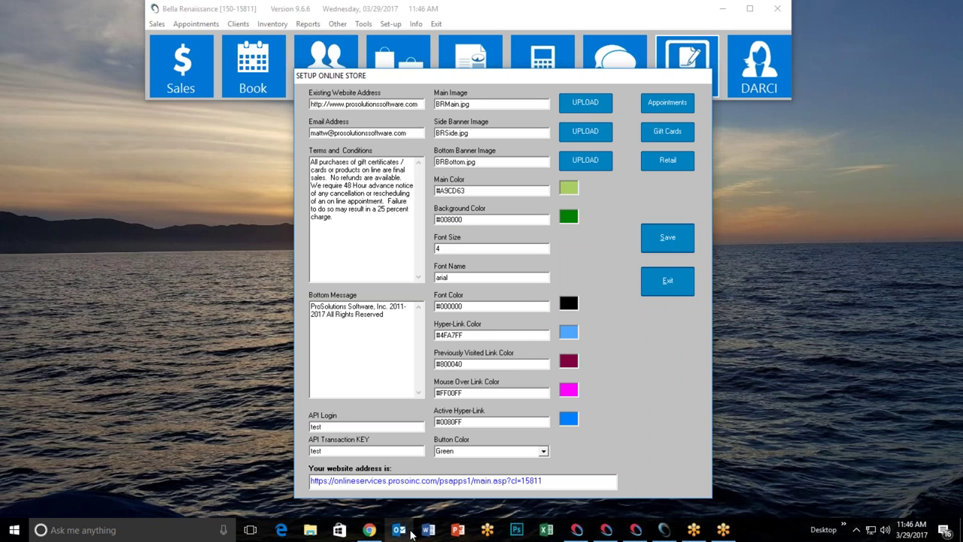
{"action": "left_click", "coordinate": [369, 530]}
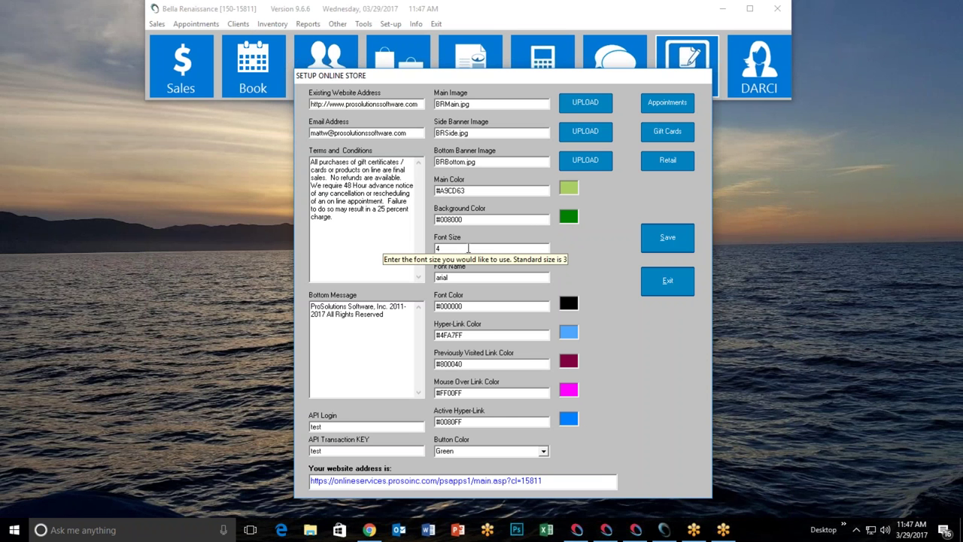
{"action": "left_click", "coordinate": [368, 530]}
Open the booking login page via Book Now at 80% zoom, review its welcome message, then minimize Chrome.
{"action": "left_click", "coordinate": [476, 159]}
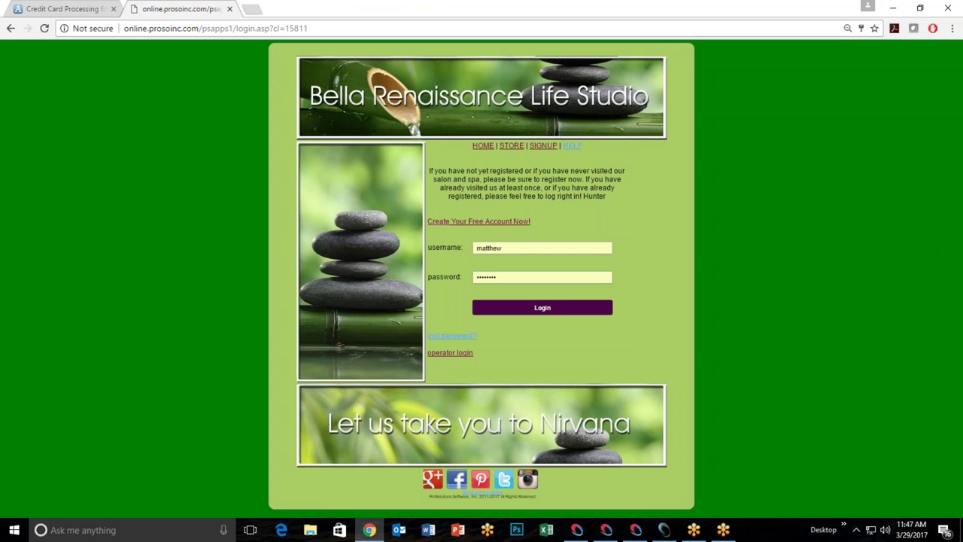
{"action": "key", "text": "ctrl+plus"}
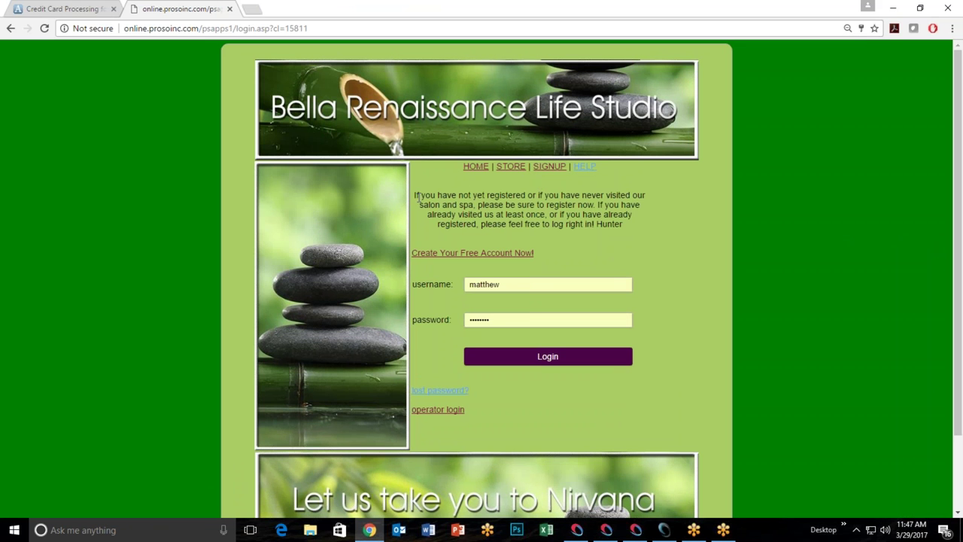
{"action": "left_click_drag", "start_coordinate": [414, 197], "coordinate": [623, 225]}
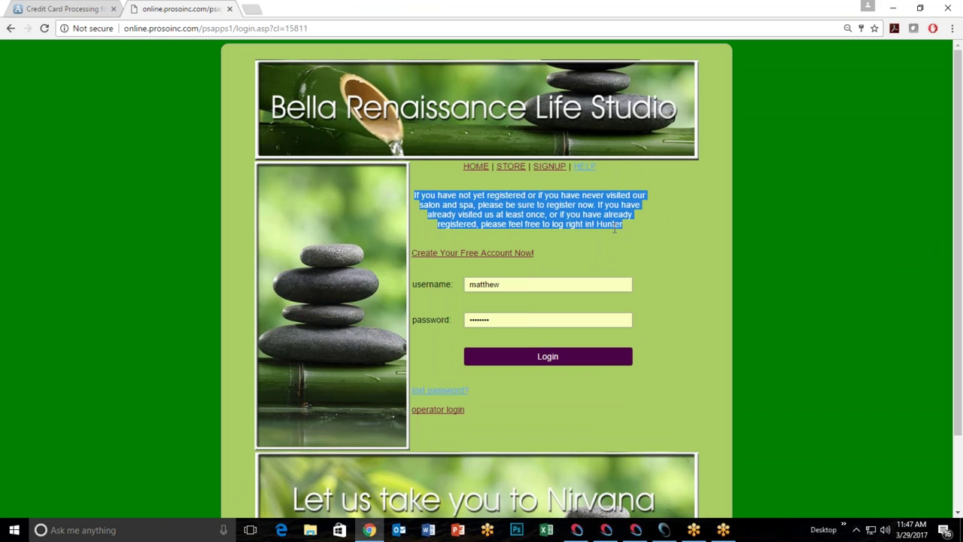
{"action": "left_click", "coordinate": [653, 226]}
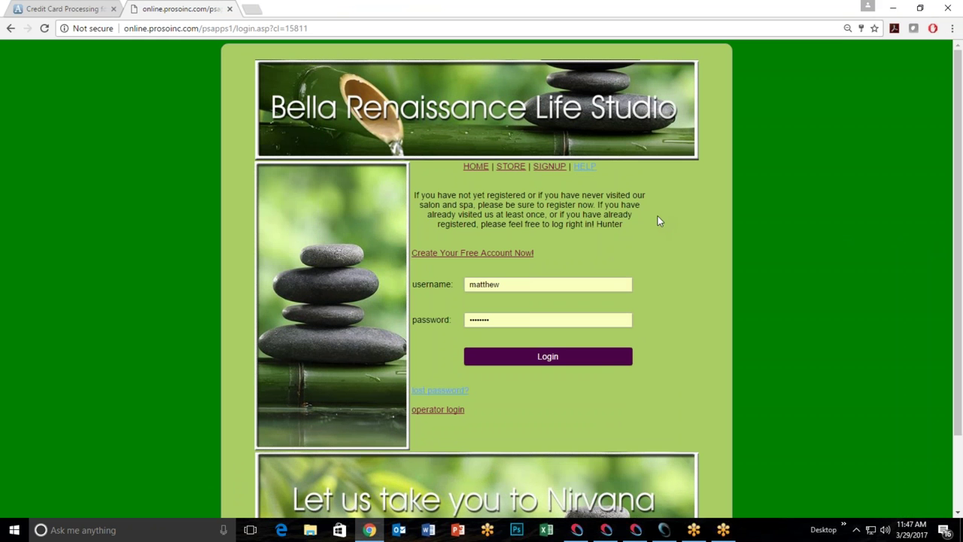
{"action": "left_click", "coordinate": [892, 7]}
{"action": "left_click", "coordinate": [892, 10]}
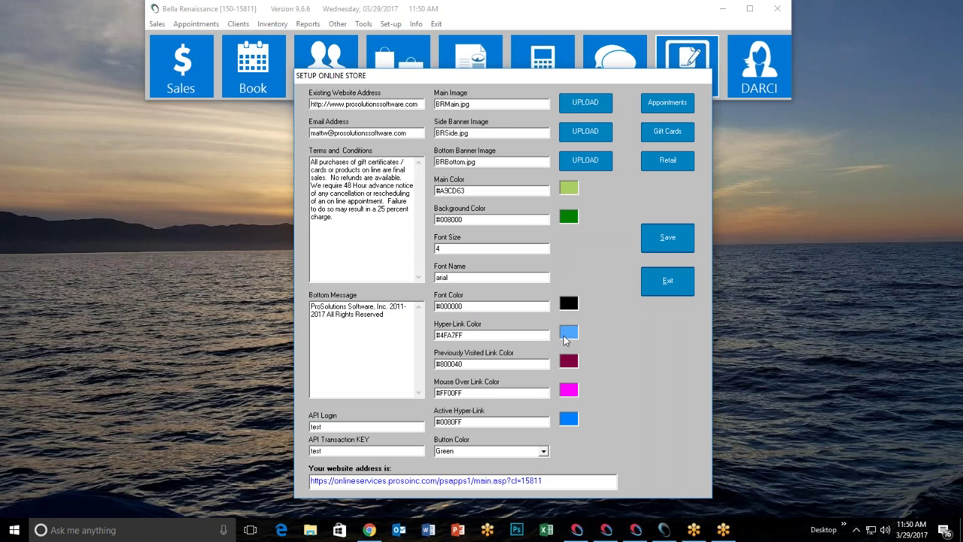
Recheck the login page, then set the hyperlink colour to blue #0080FF.
{"action": "left_click", "coordinate": [369, 530]}
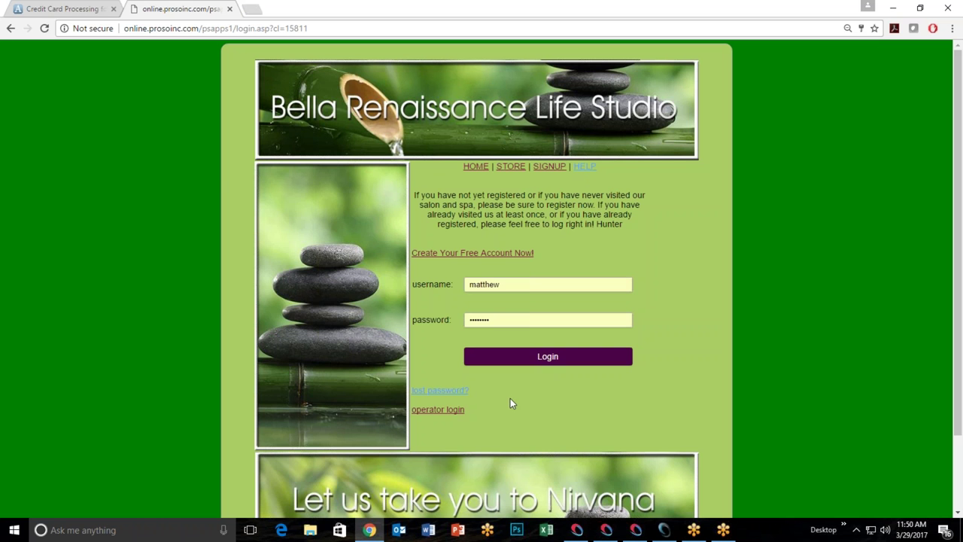
{"action": "left_click", "coordinate": [892, 8]}
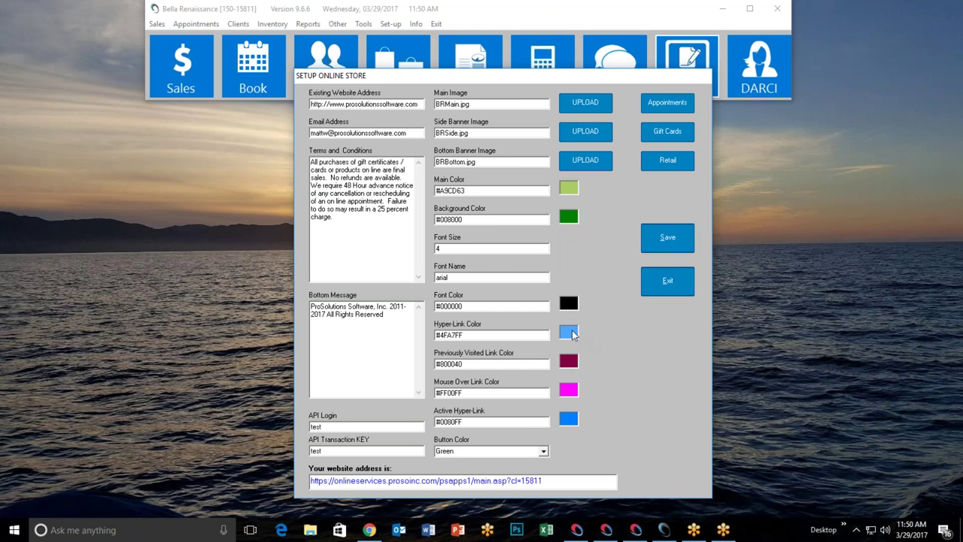
{"action": "left_click", "coordinate": [569, 334]}
{"action": "left_click", "coordinate": [386, 106]}
{"action": "left_click", "coordinate": [319, 253]}
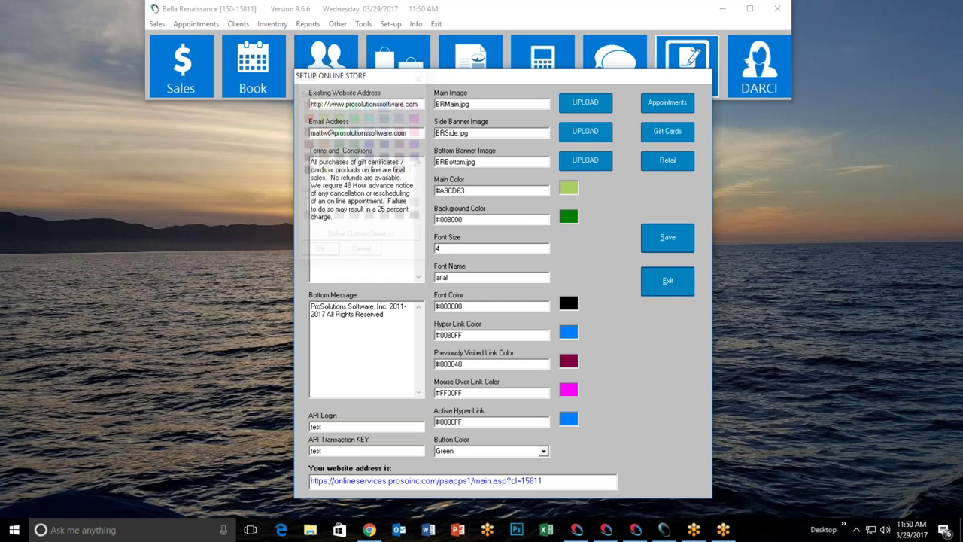
Save the online store settings and dismiss the saved confirmation.
{"action": "left_click", "coordinate": [662, 240]}
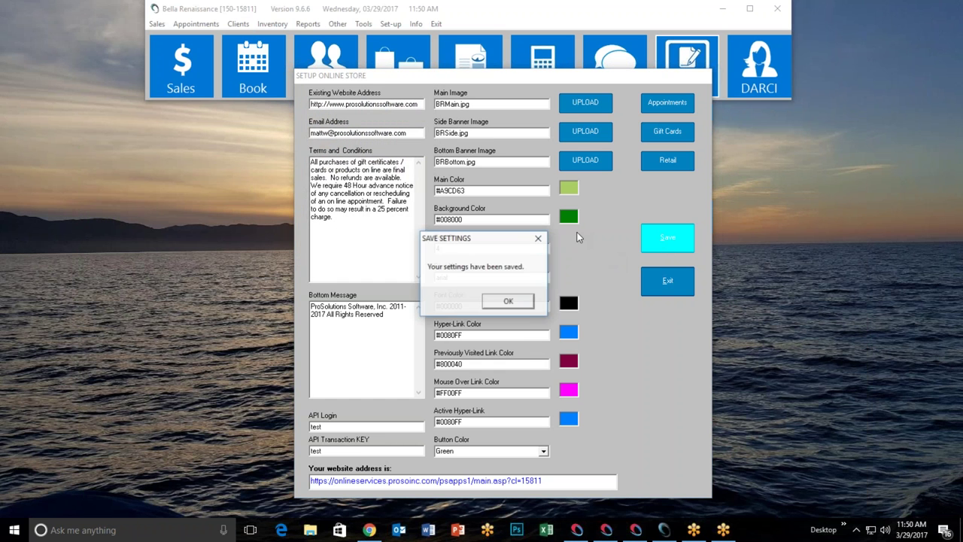
{"action": "left_click", "coordinate": [520, 302]}
{"action": "left_click", "coordinate": [569, 188]}
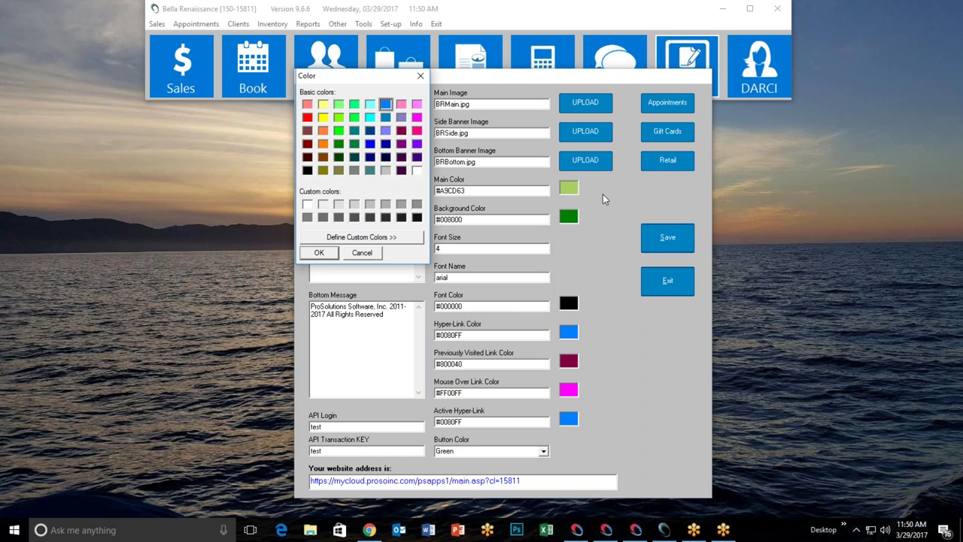
Brighten olive into yellow #DFDF00, add it to custom colours, and apply it as main colour.
{"action": "left_click", "coordinate": [323, 171]}
{"action": "left_click", "coordinate": [361, 237]}
{"action": "left_click_drag", "start_coordinate": [563, 182], "coordinate": [563, 153]}
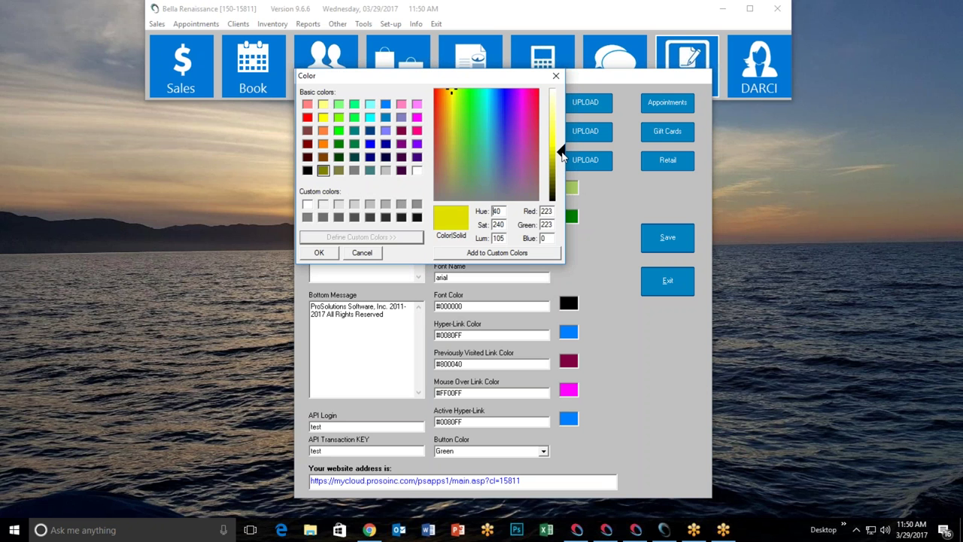
{"action": "left_click", "coordinate": [493, 252]}
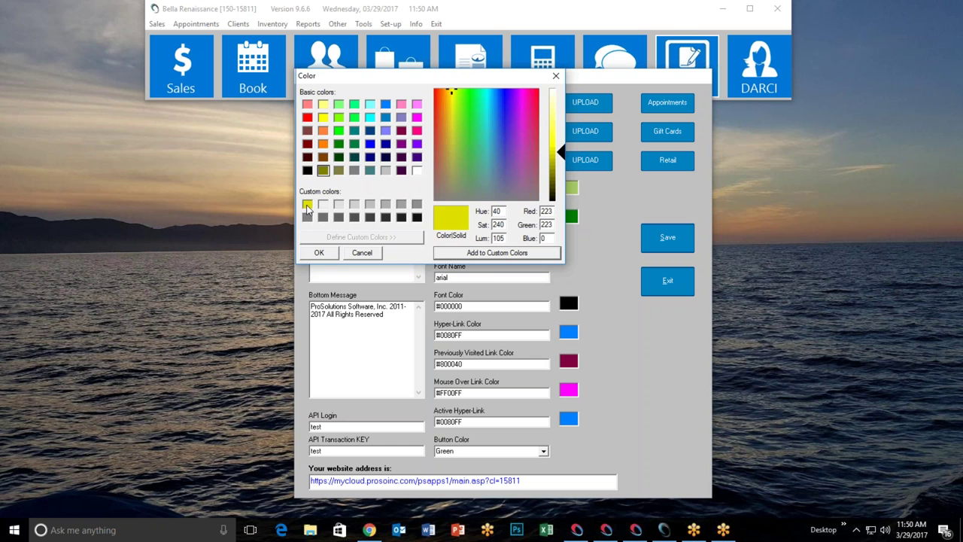
{"action": "left_click", "coordinate": [319, 253]}
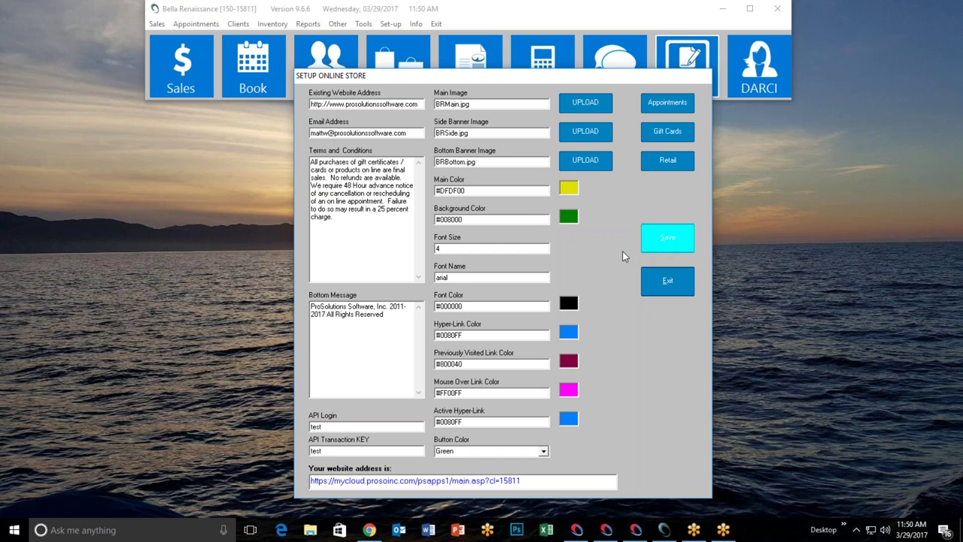
Save the yellow main colour and reload the store login page to see the yellow background.
{"action": "left_click", "coordinate": [667, 238]}
{"action": "left_click", "coordinate": [509, 302]}
{"action": "left_click", "coordinate": [452, 480]}
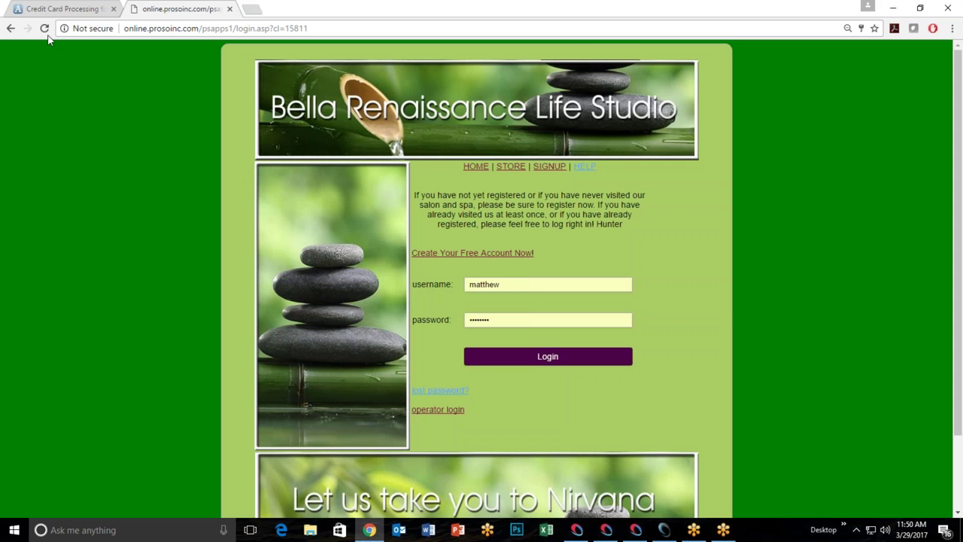
{"action": "left_click", "coordinate": [46, 30]}
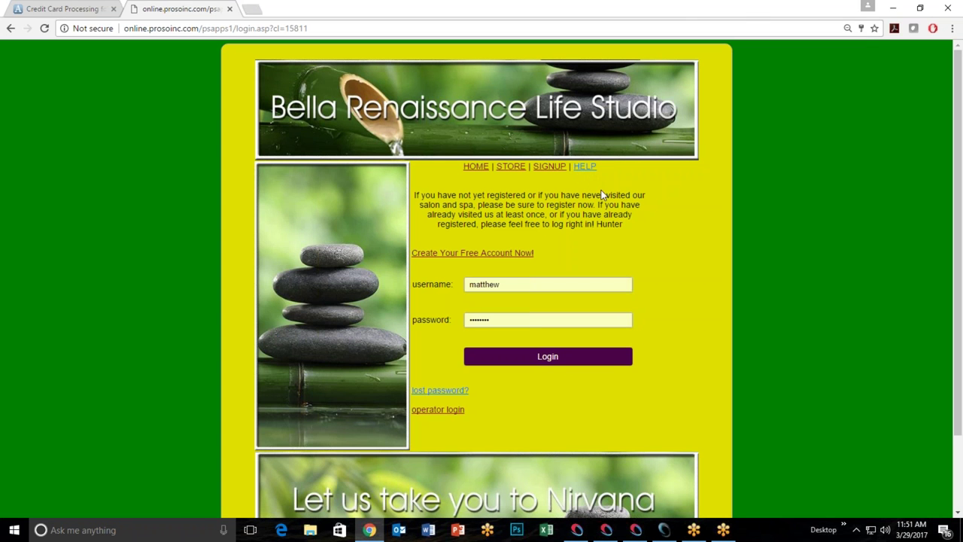
Switch between the yellow login page and the setup form to compare them.
{"action": "left_click", "coordinate": [893, 7]}
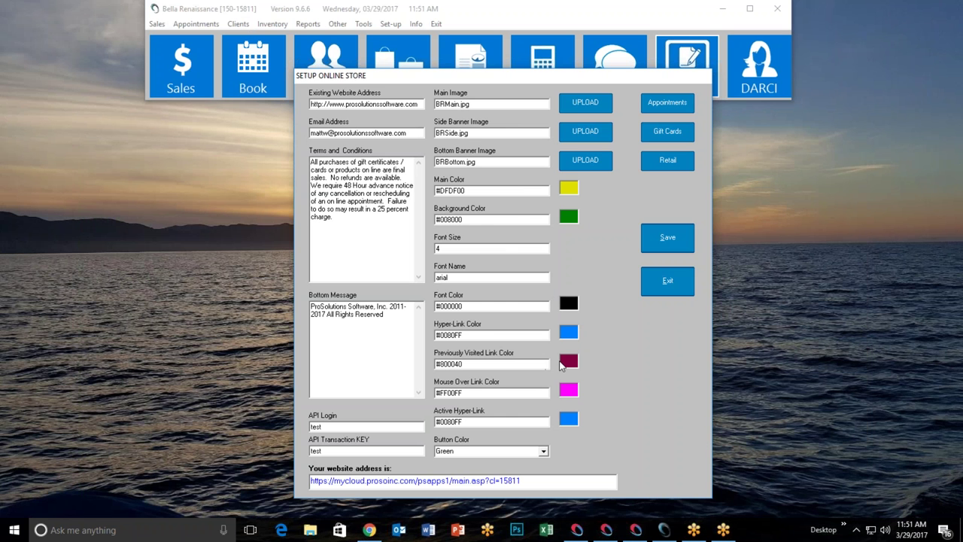
{"action": "left_click", "coordinate": [369, 530]}
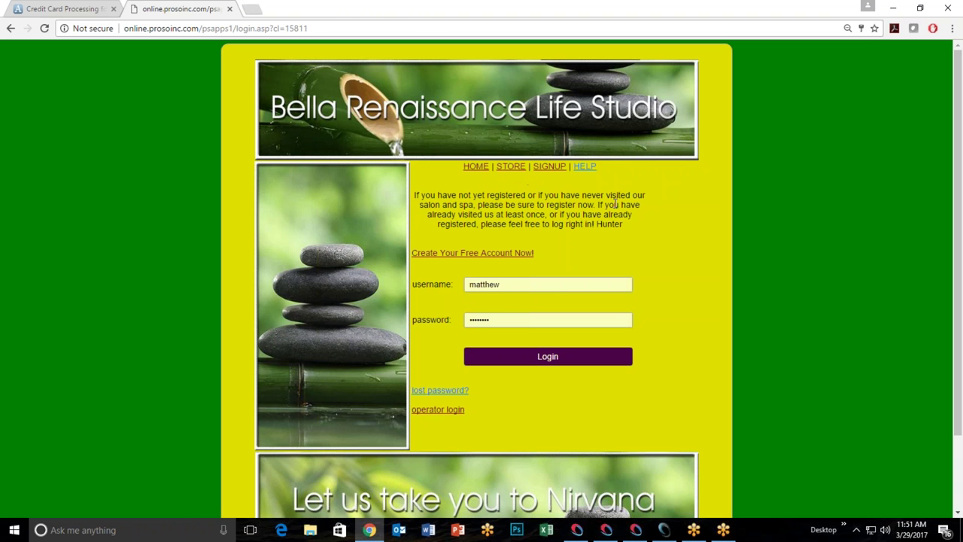
{"action": "left_click", "coordinate": [892, 7]}
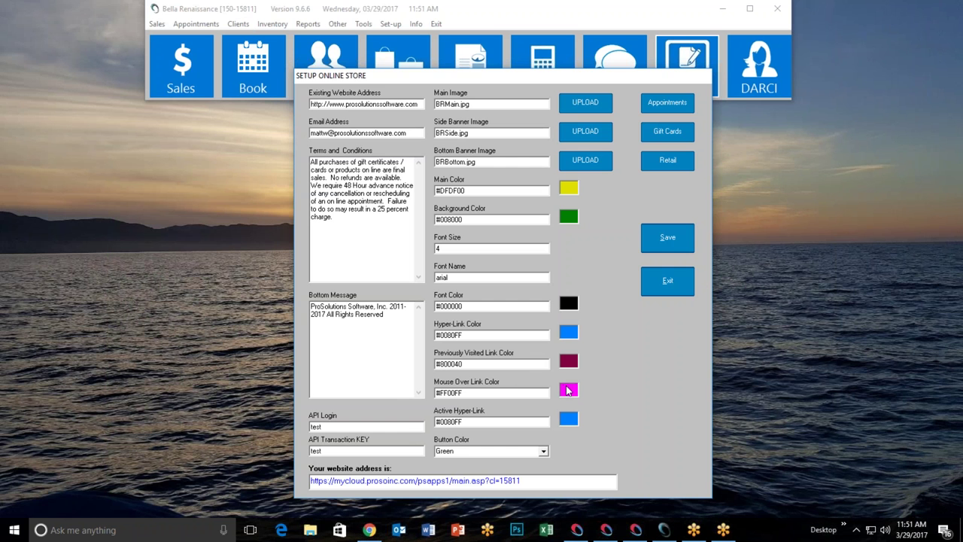
{"action": "key", "text": "alt+Tab"}
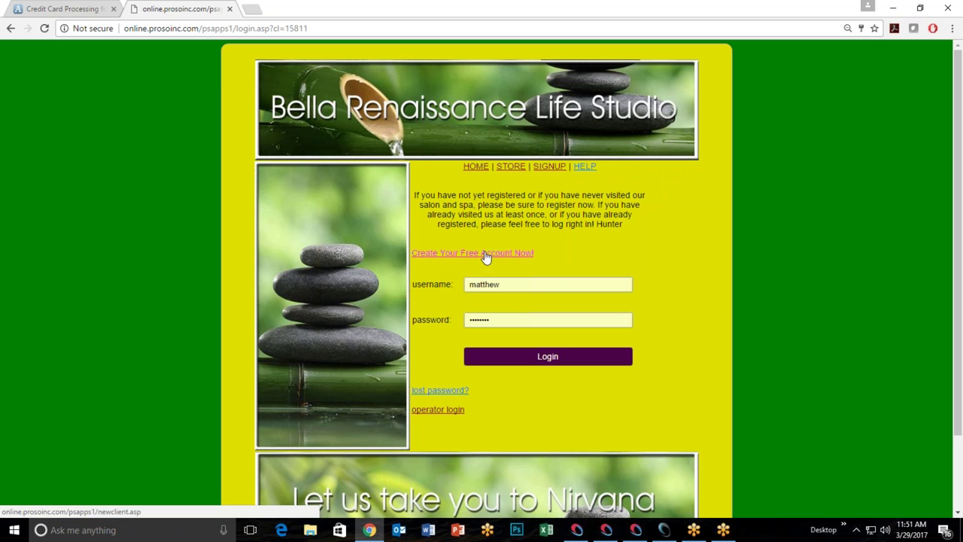
{"action": "left_click", "coordinate": [892, 9]}
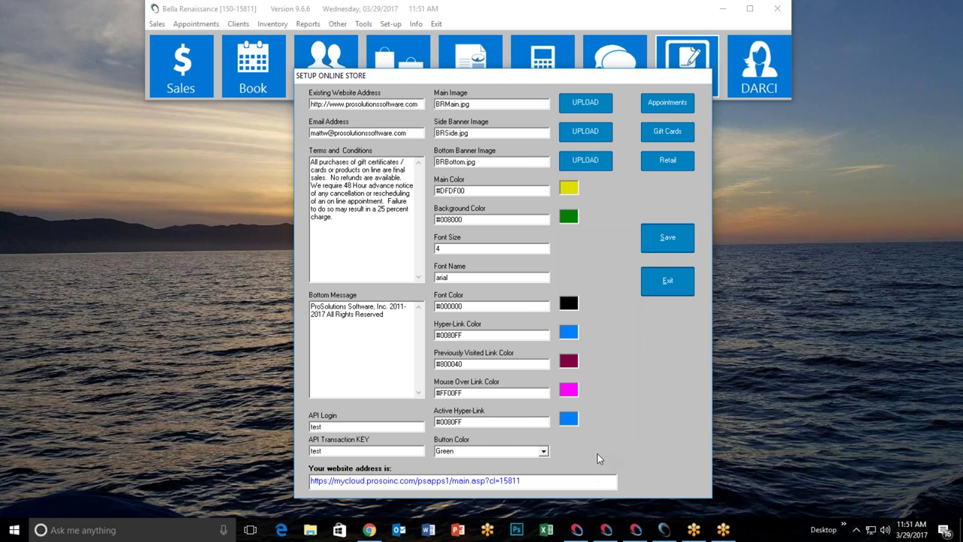
{"action": "left_click", "coordinate": [543, 452]}
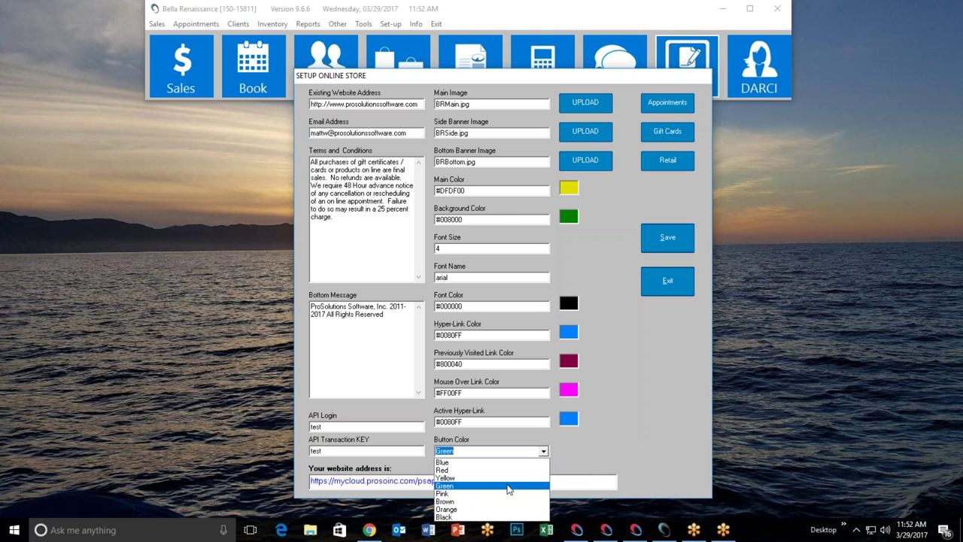
Lighten green to pale #B9FFB9, add it to custom colours, and apply it as main colour.
{"action": "left_click", "coordinate": [617, 430]}
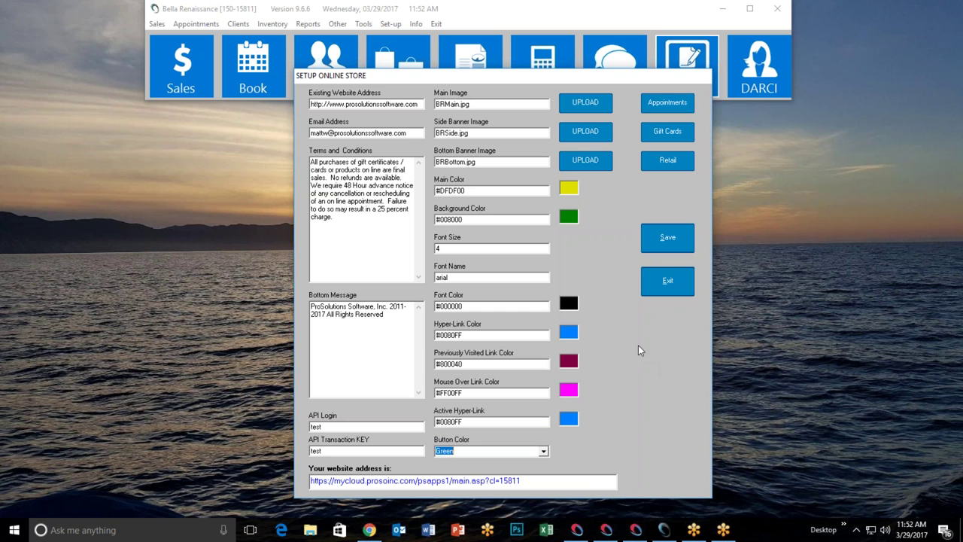
{"action": "left_click", "coordinate": [573, 193]}
{"action": "left_click", "coordinate": [339, 105]}
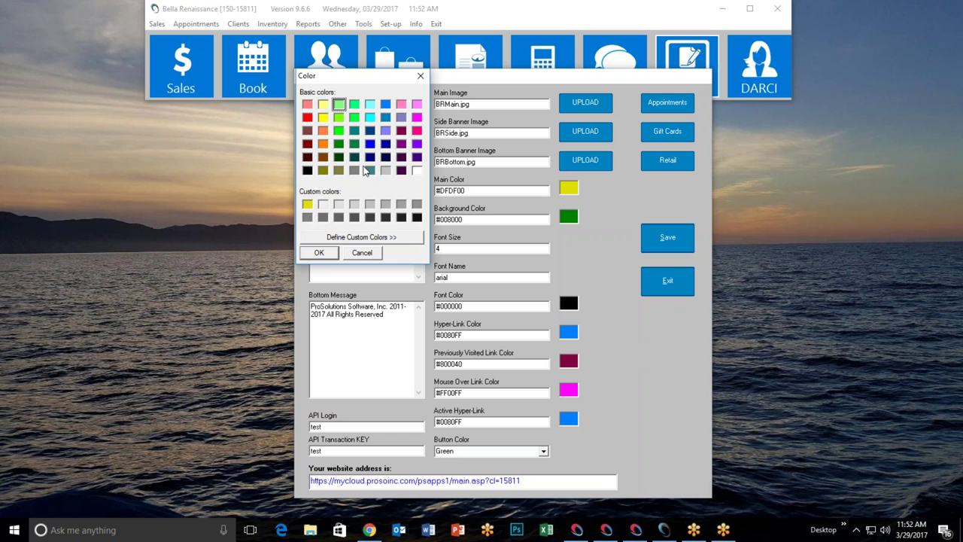
{"action": "left_click", "coordinate": [345, 238]}
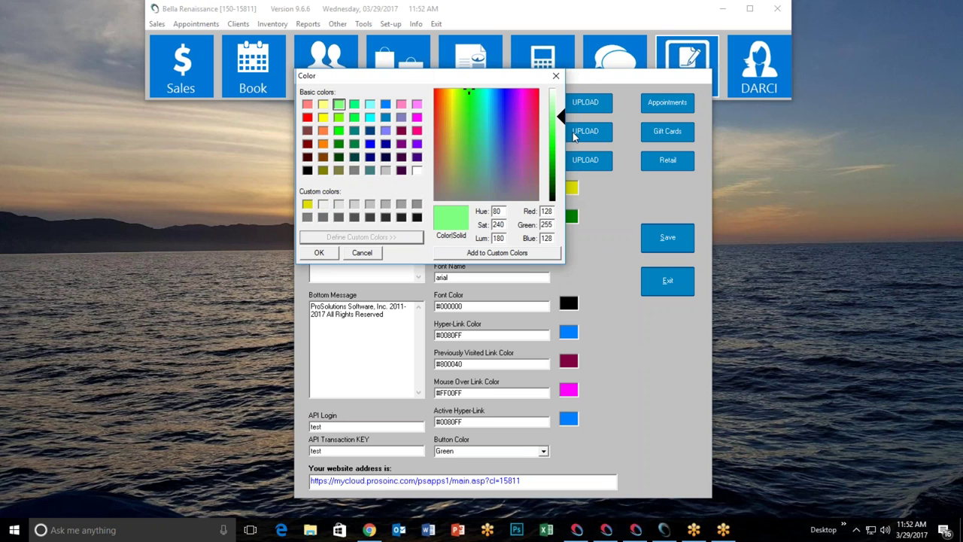
{"action": "left_click_drag", "start_coordinate": [566, 117], "coordinate": [564, 102]}
{"action": "left_click", "coordinate": [504, 254]}
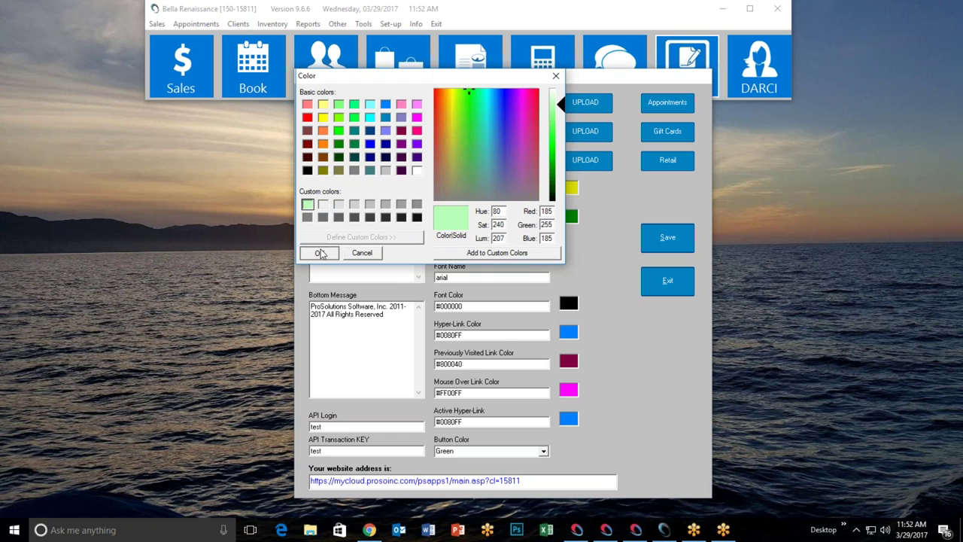
{"action": "left_click", "coordinate": [319, 253]}
Save the settings, reload the login page in light green, and go back to the main menu page.
{"action": "left_click", "coordinate": [680, 251]}
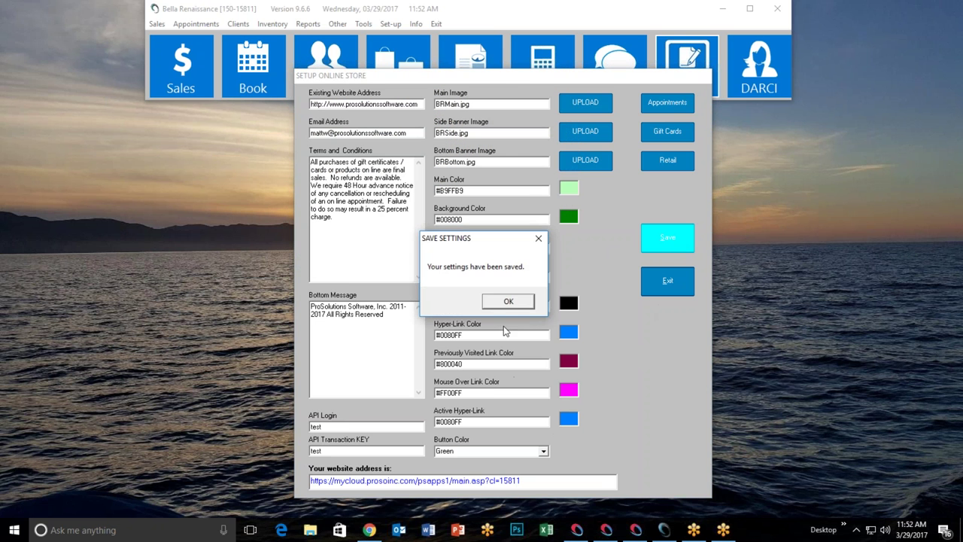
{"action": "left_click", "coordinate": [508, 302]}
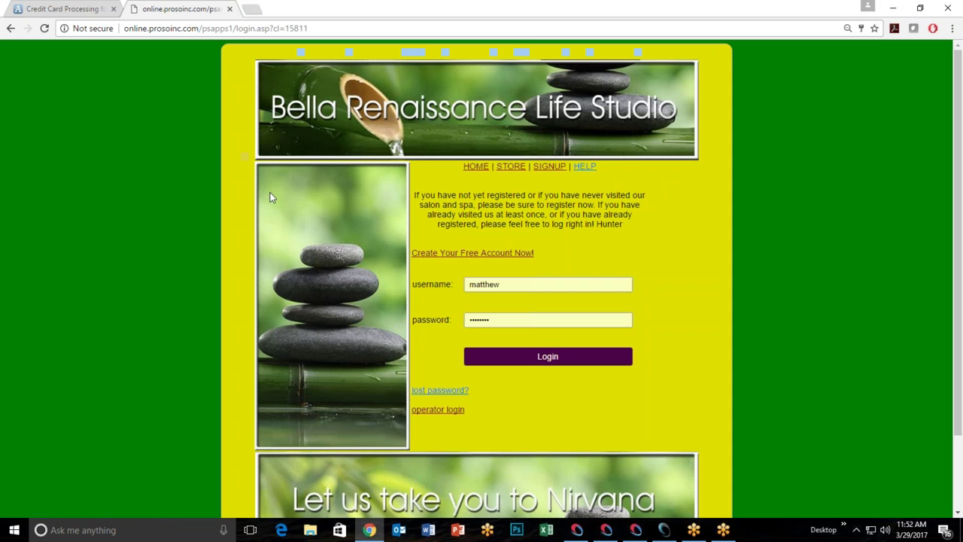
{"action": "left_click", "coordinate": [44, 28]}
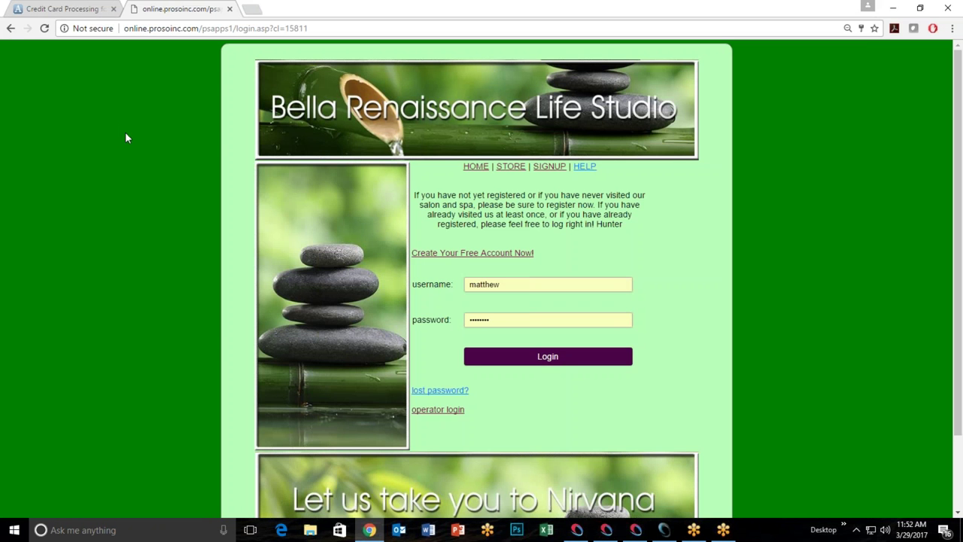
{"action": "left_click", "coordinate": [11, 28]}
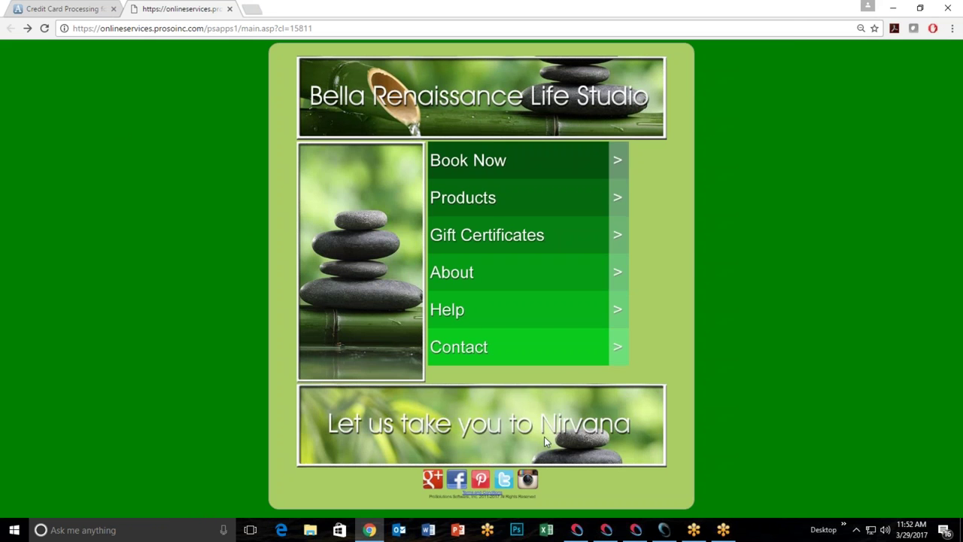
Set the button colour to Red, save, and reload the store page to preview it.
{"action": "left_click", "coordinate": [664, 530]}
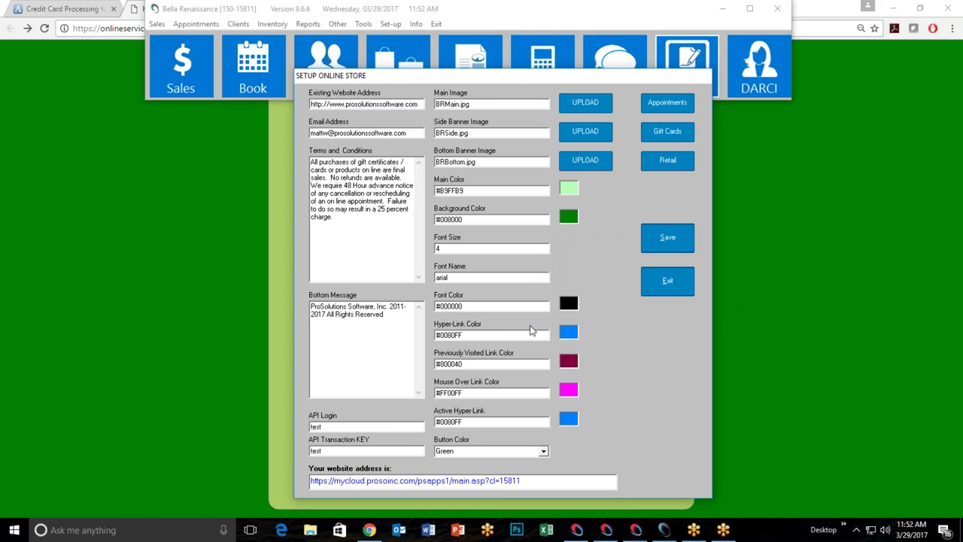
{"action": "left_click", "coordinate": [541, 452]}
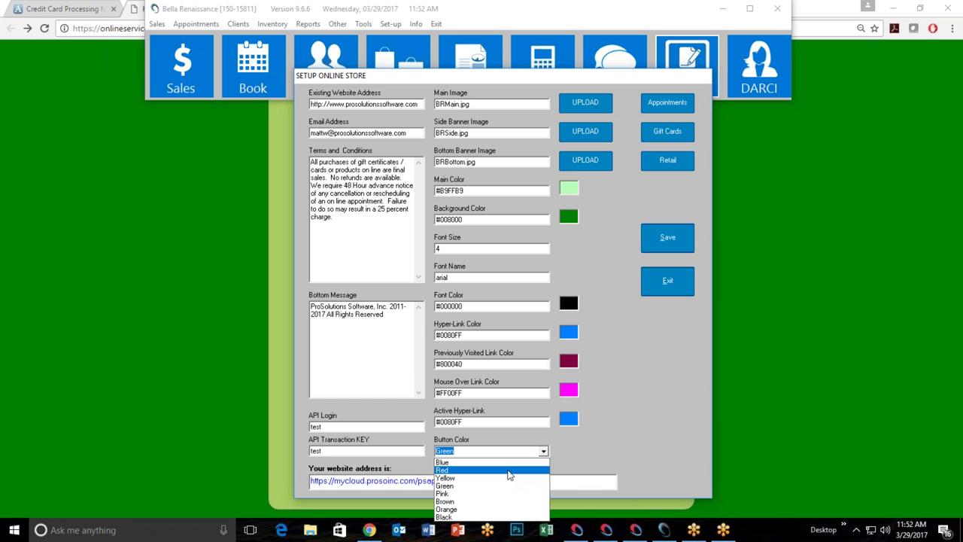
{"action": "left_click", "coordinate": [512, 474]}
{"action": "left_click", "coordinate": [659, 238]}
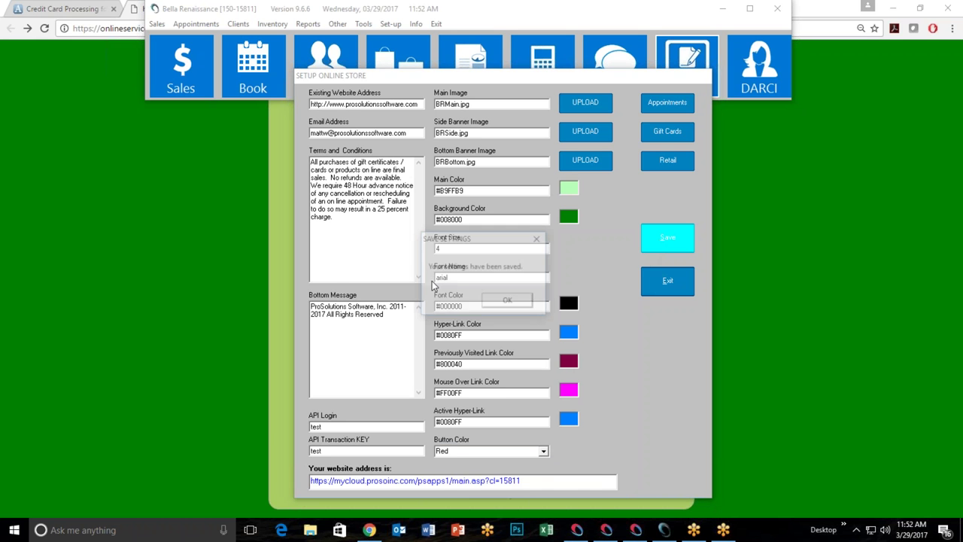
{"action": "left_click", "coordinate": [511, 301]}
{"action": "left_click", "coordinate": [45, 28]}
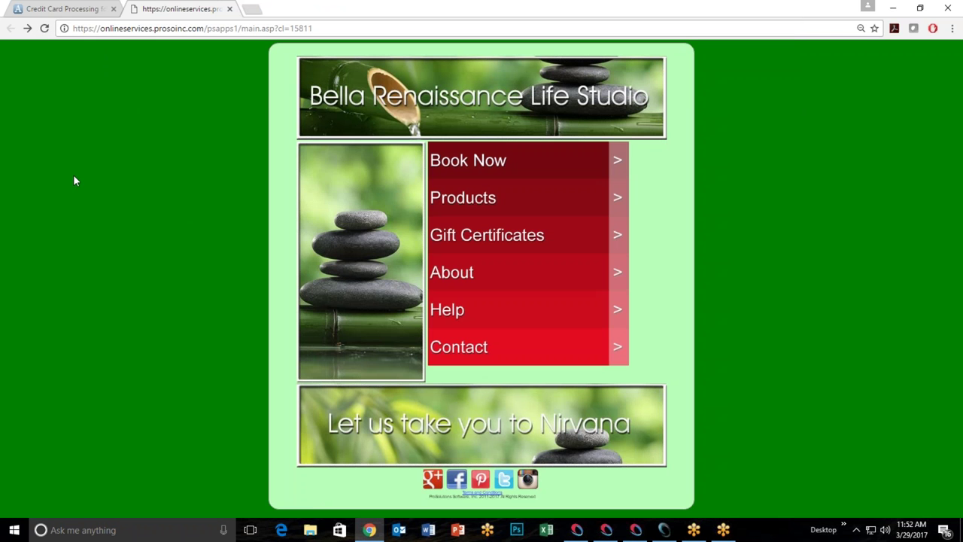
Switch the button colour to Green, save, close the store setup, and reload the store page.
{"action": "left_click", "coordinate": [664, 530]}
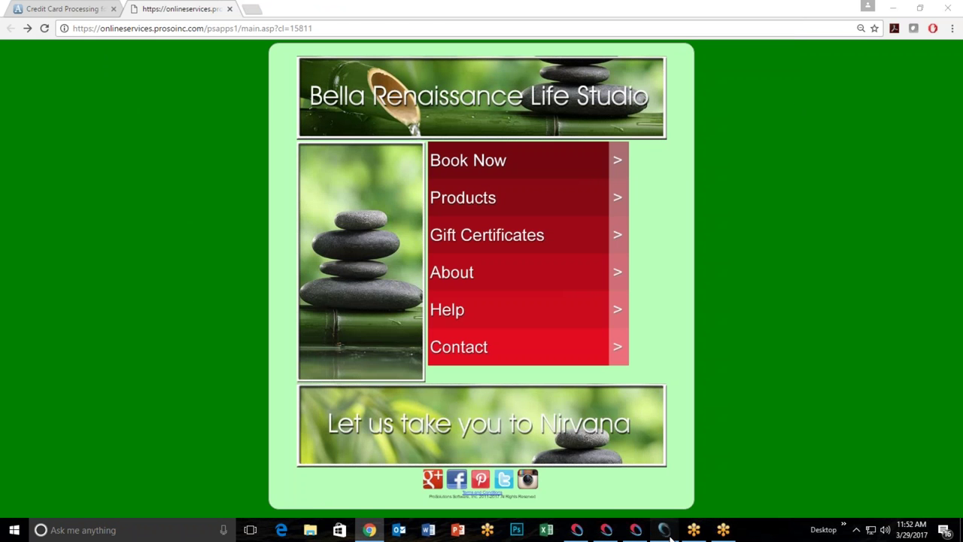
{"action": "left_click", "coordinate": [543, 452]}
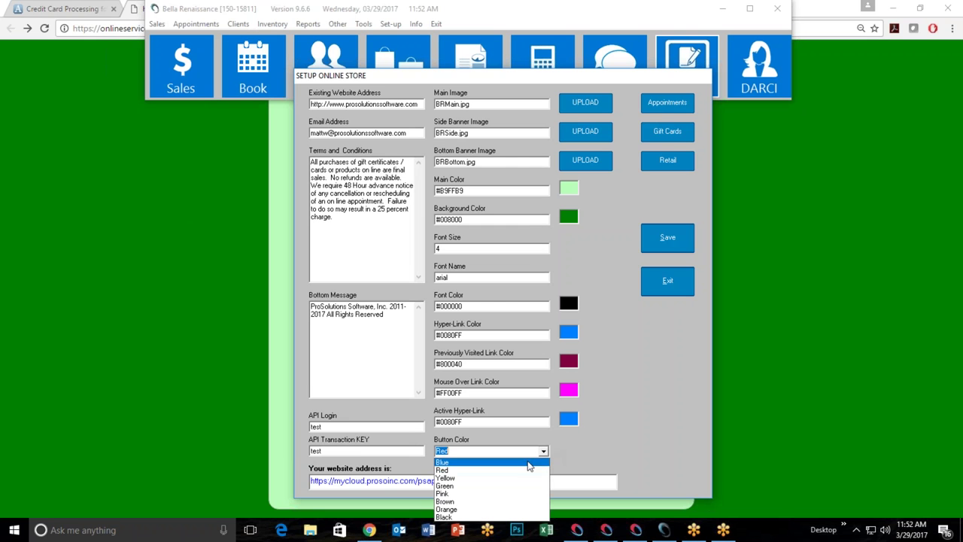
{"action": "left_click", "coordinate": [509, 486]}
{"action": "left_click", "coordinate": [682, 249]}
{"action": "left_click", "coordinate": [513, 302]}
{"action": "left_click", "coordinate": [666, 288]}
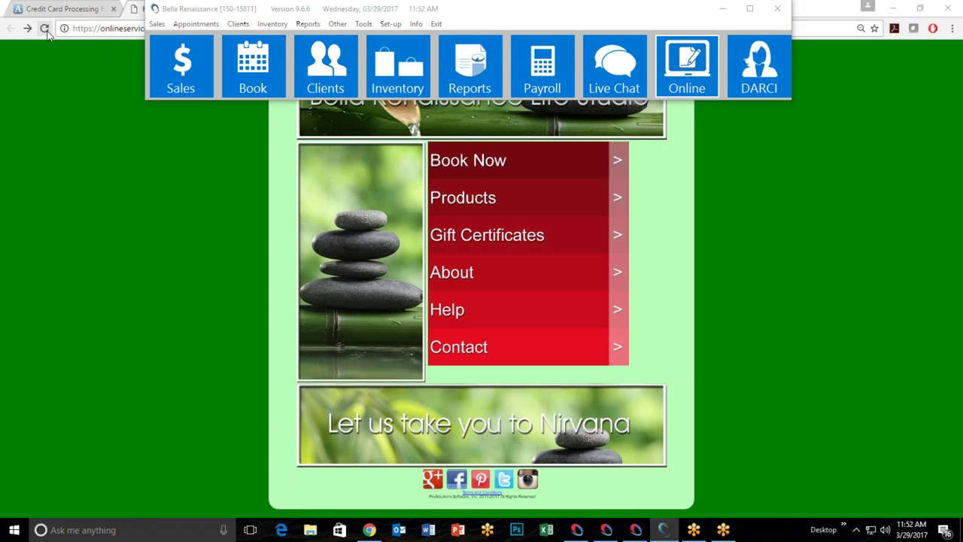
{"action": "left_click", "coordinate": [45, 28]}
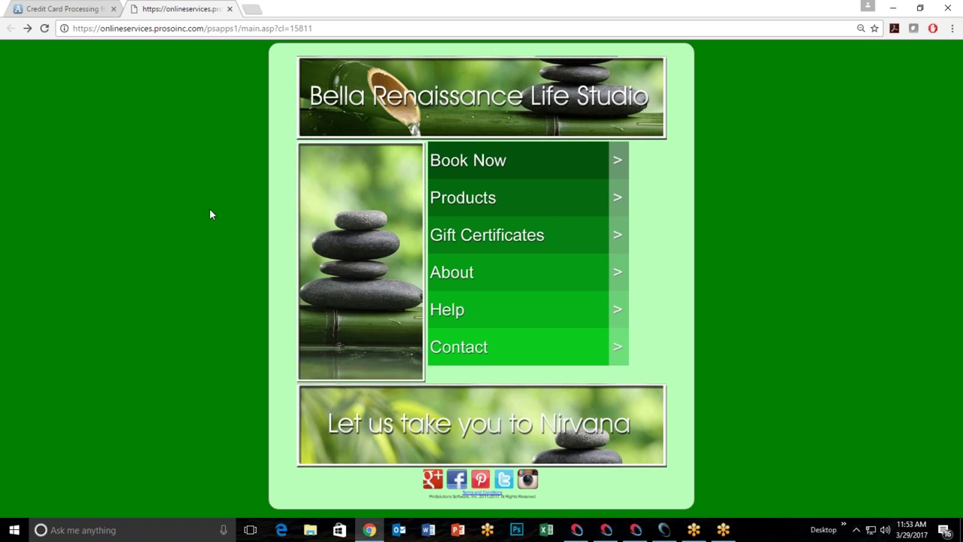
Preview the Book Now page, then open Gift Certificates and zoom the store to 75%.
{"action": "left_click", "coordinate": [509, 174]}
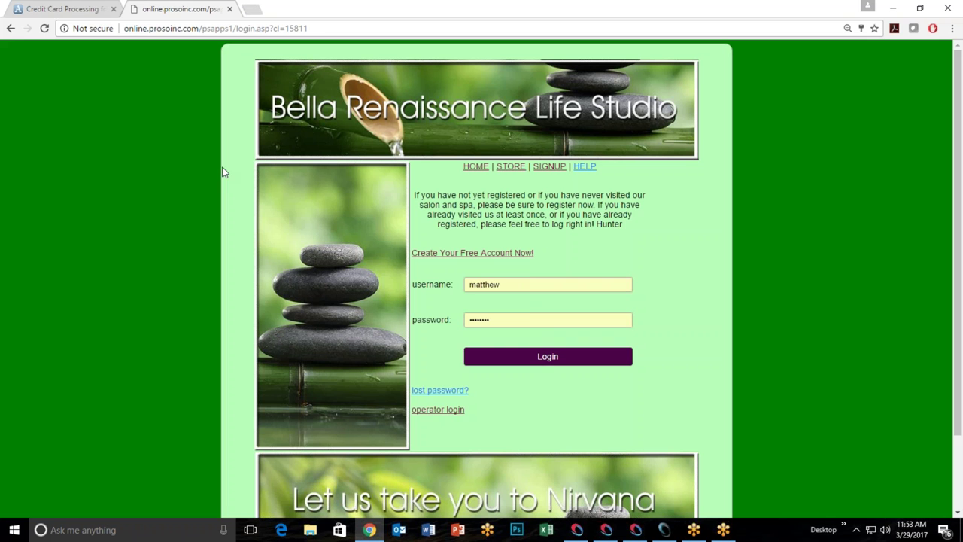
{"action": "left_click", "coordinate": [510, 174]}
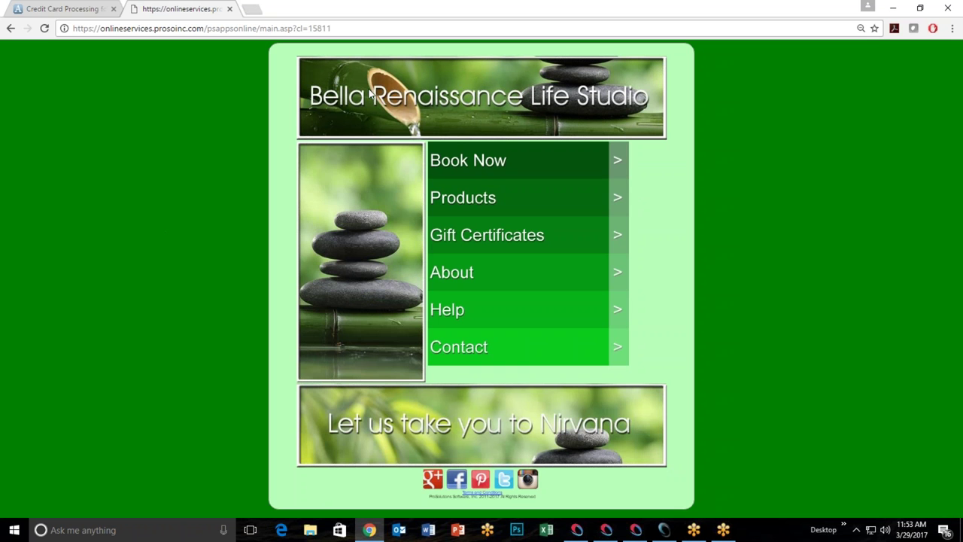
{"action": "left_click", "coordinate": [540, 242]}
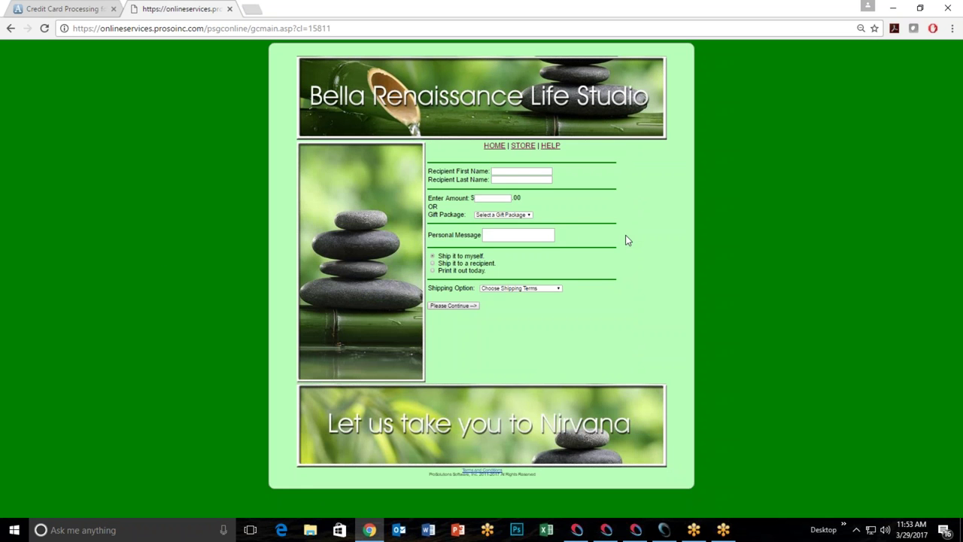
{"action": "key", "text": "ctrl+plus"}
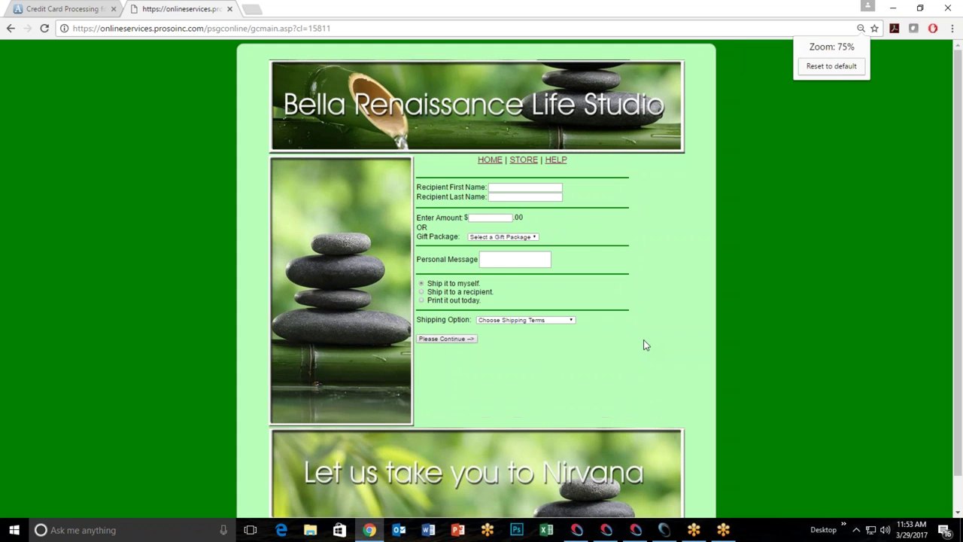
{"action": "scroll", "coordinate": [662, 260], "scroll_direction": "down", "scroll_amount": 1}
{"action": "scroll", "coordinate": [676, 248], "scroll_direction": "up", "scroll_amount": 1}
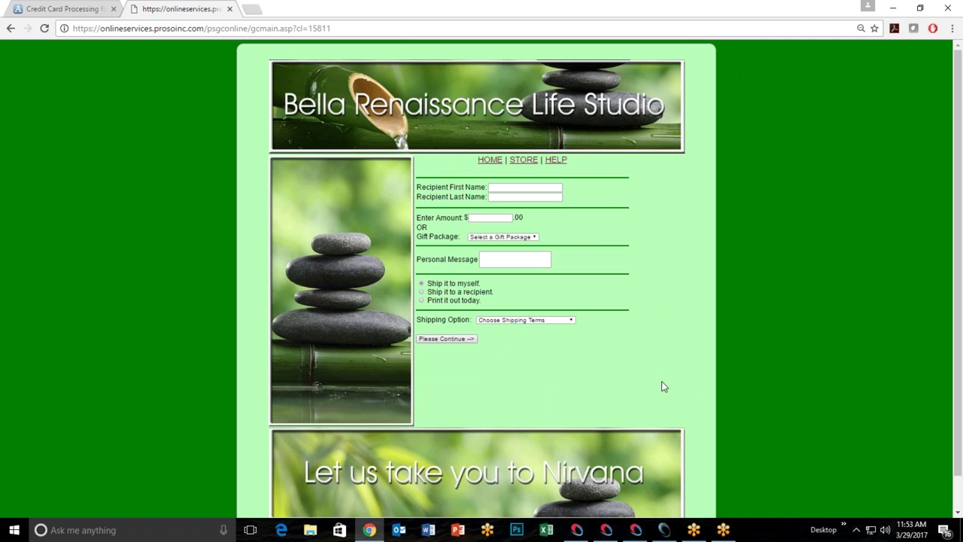
Load duncanedward.com in a new tab, dismiss the Facebook popup, and open Appointments.
{"action": "left_click", "coordinate": [252, 9]}
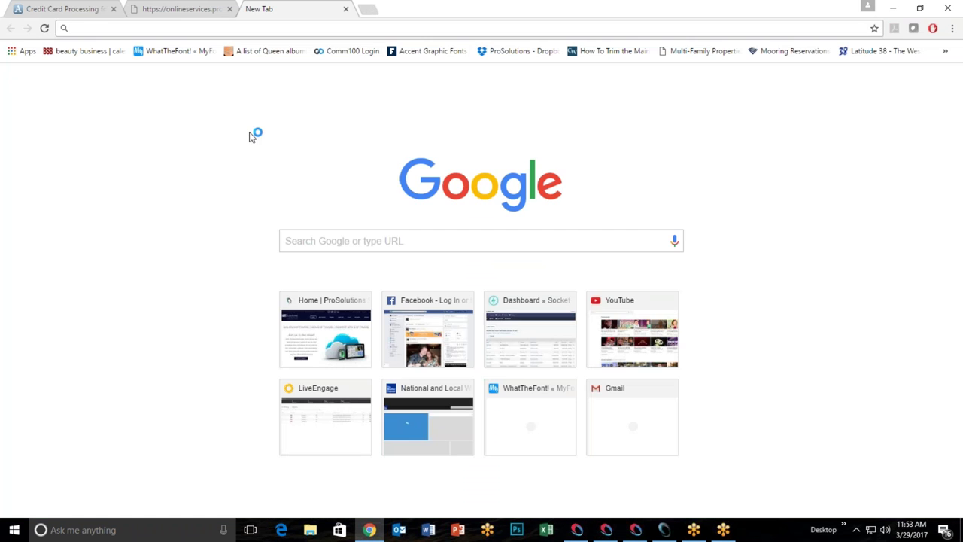
{"action": "type", "text": "d"}
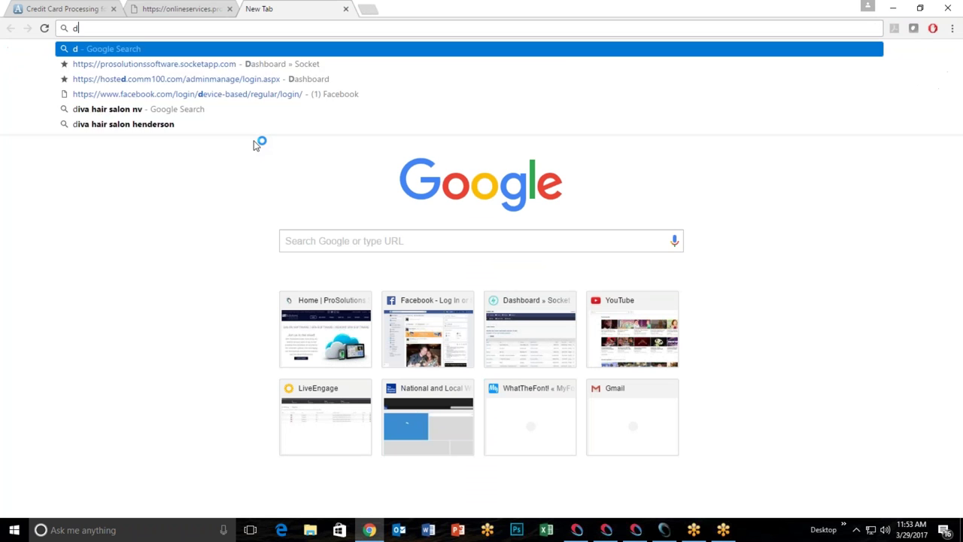
{"action": "type", "text": "uncanedward.com"}
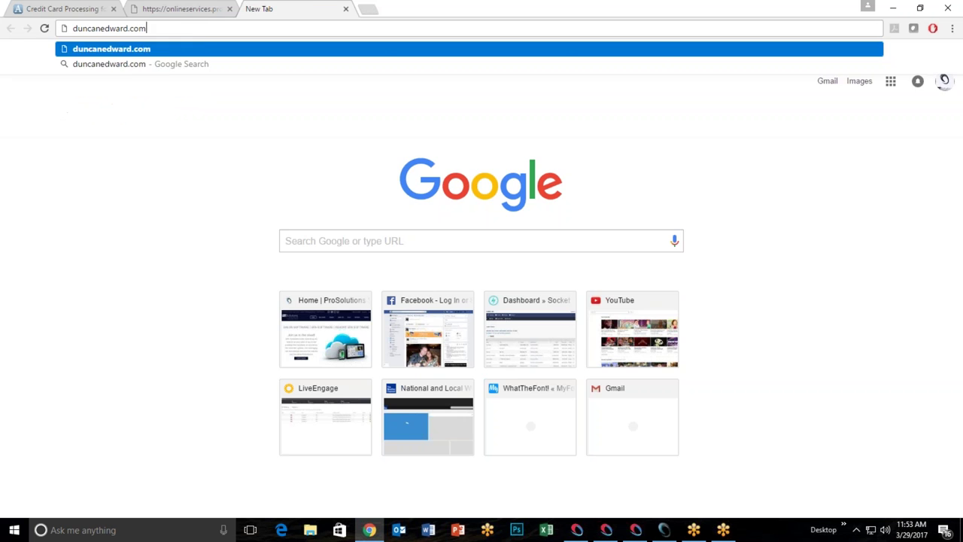
{"action": "key", "text": "Return"}
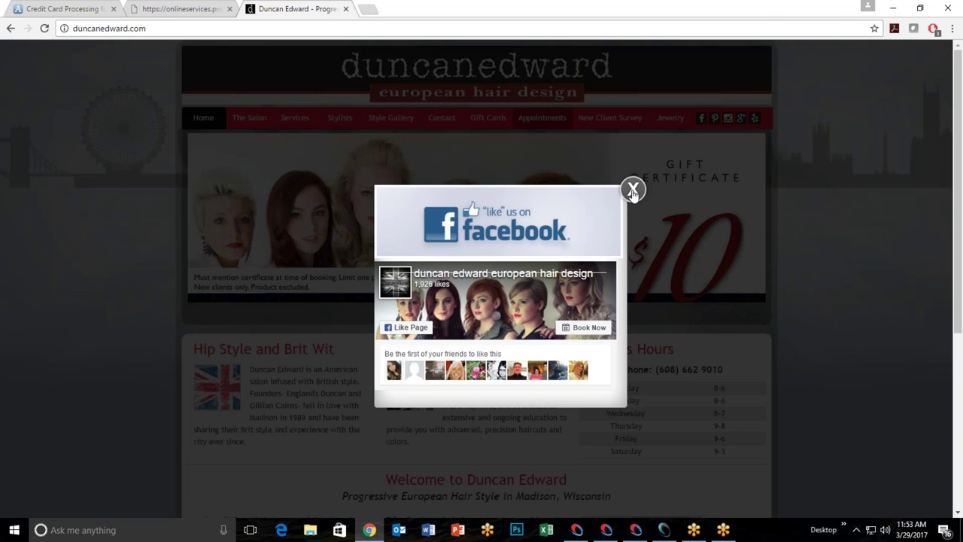
{"action": "left_click", "coordinate": [633, 190]}
{"action": "left_click", "coordinate": [548, 124]}
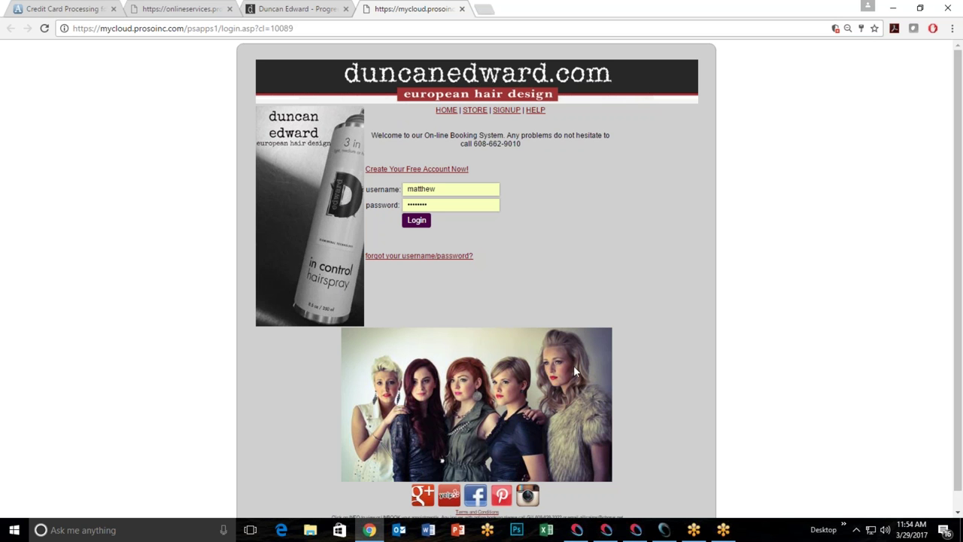
On the Bella Renaissance tab at 67% zoom, open the store's Book Now login page.
{"action": "left_click", "coordinate": [205, 14]}
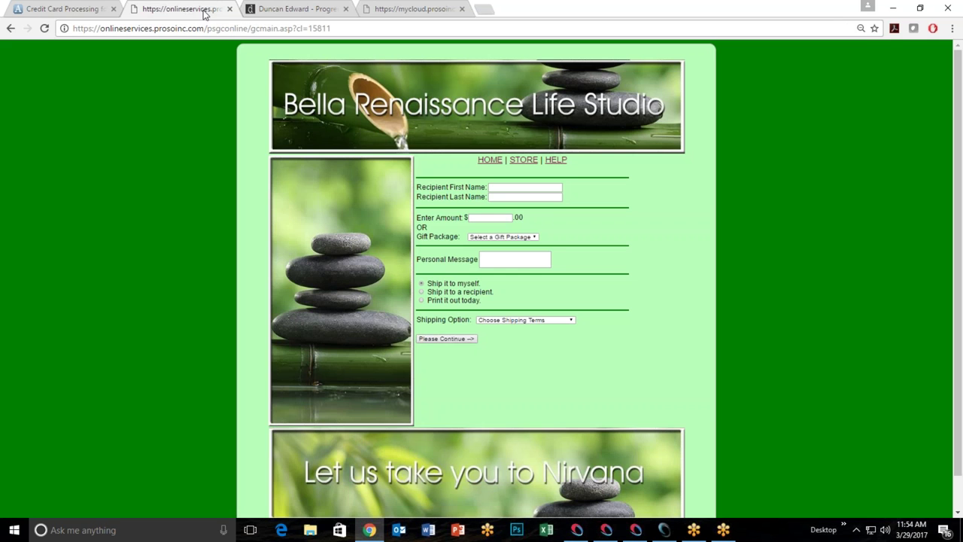
{"action": "key", "text": "ctrl+minus"}
{"action": "key", "text": "ctrl+minus"}
{"action": "key", "text": "ctrl+minus"}
{"action": "key", "text": "ctrl+minus"}
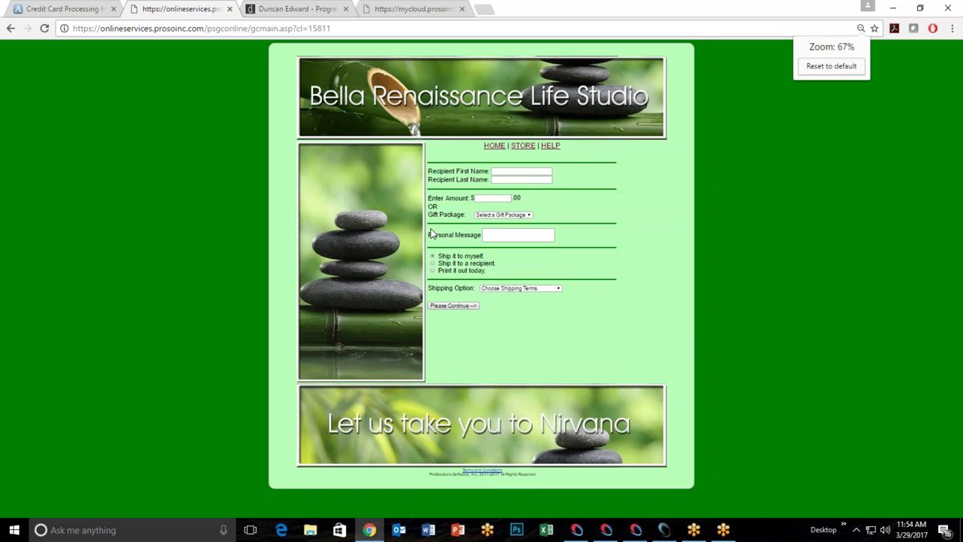
{"action": "left_click", "coordinate": [523, 145]}
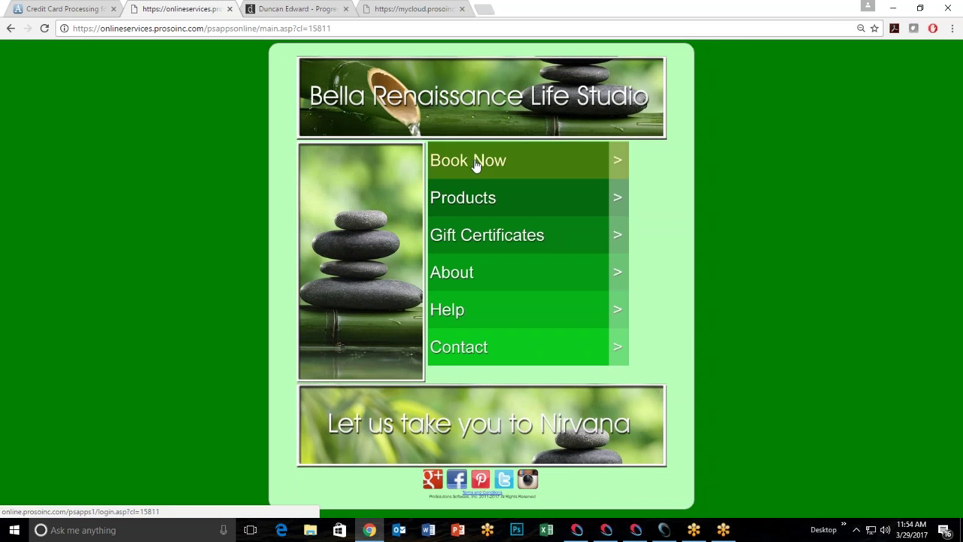
{"action": "left_click", "coordinate": [520, 249]}
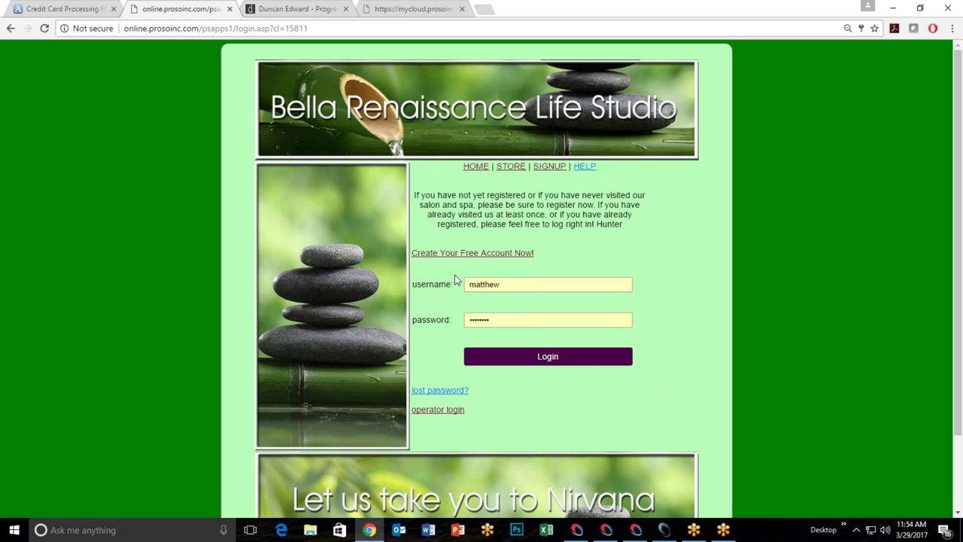
{"action": "left_click", "coordinate": [406, 9]}
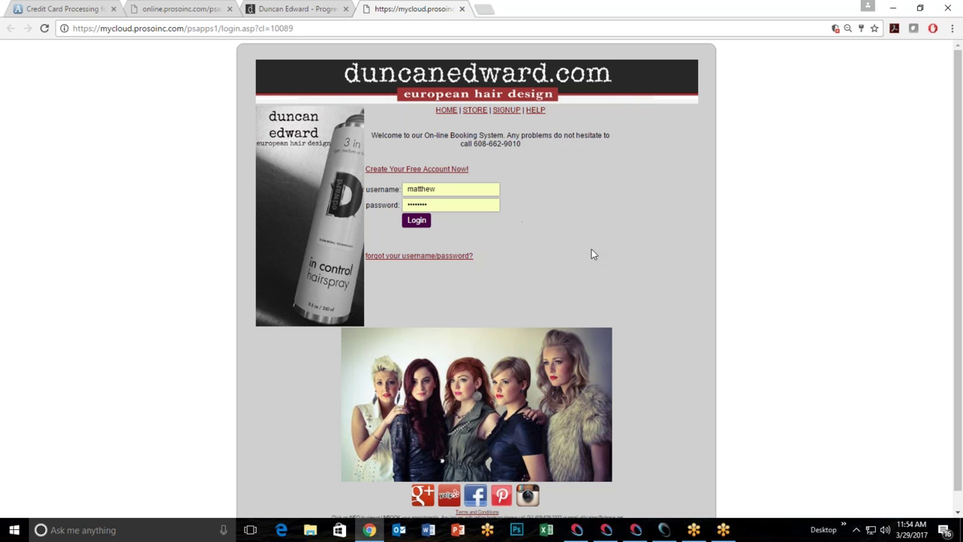
{"action": "scroll", "coordinate": [550, 376], "scroll_direction": "down", "scroll_amount": 2}
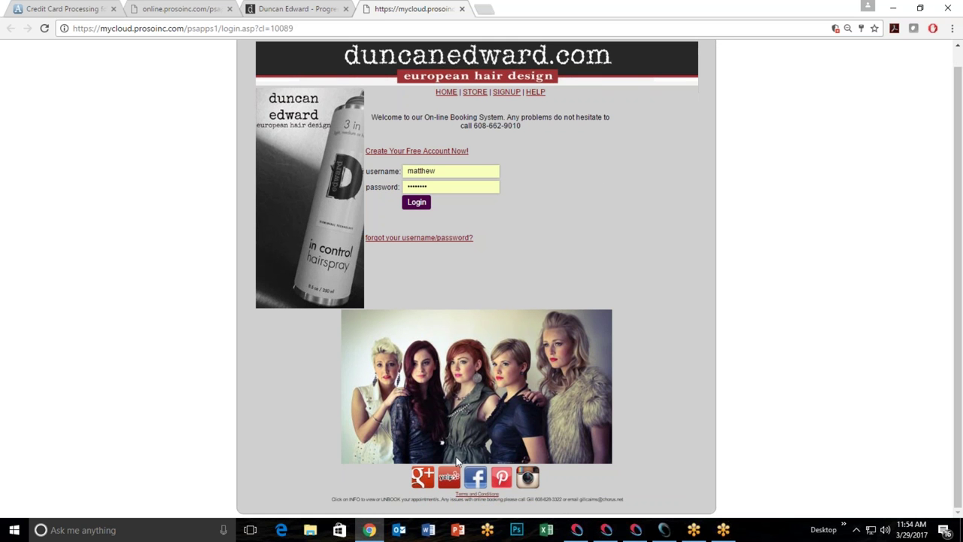
{"action": "scroll", "coordinate": [557, 245], "scroll_direction": "up", "scroll_amount": 1}
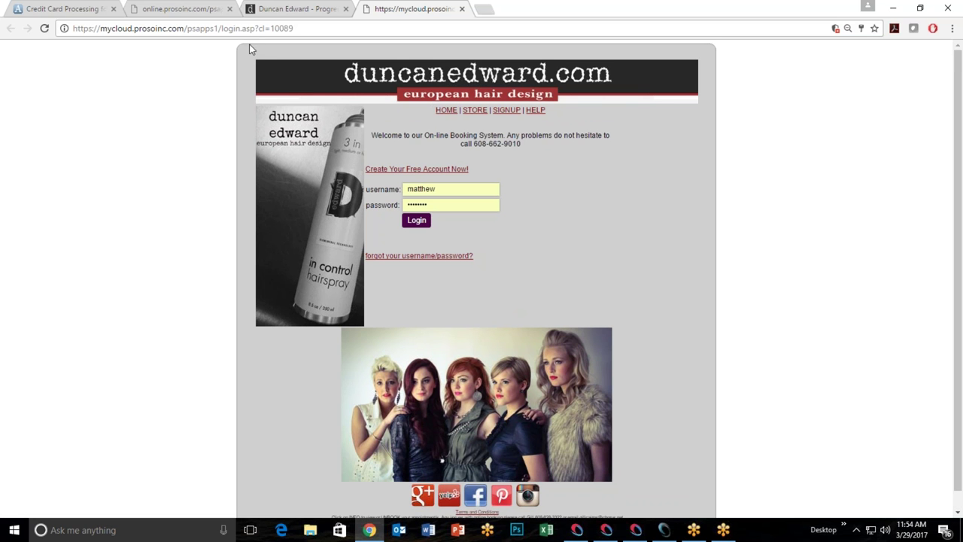
{"action": "key", "text": "ctrl+shift+Tab"}
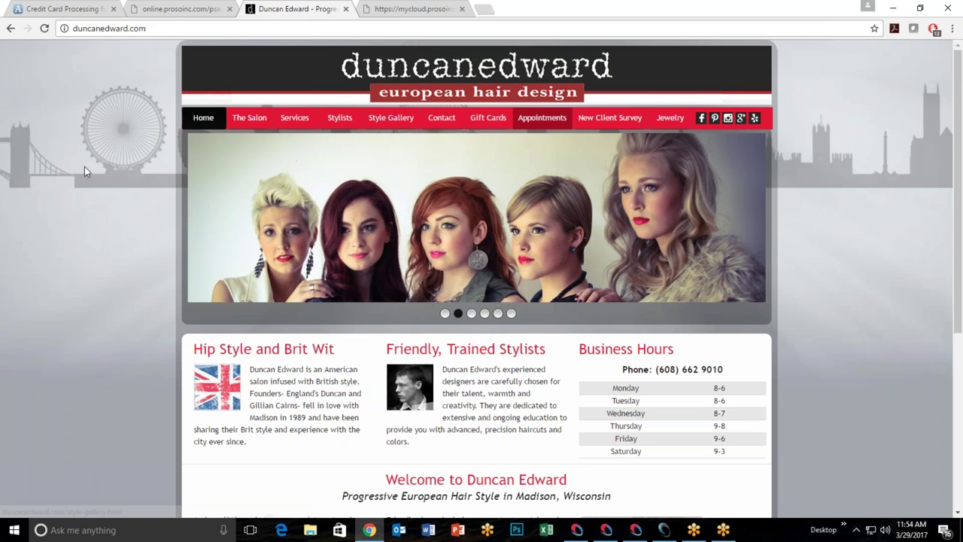
{"action": "scroll", "coordinate": [85, 299], "scroll_direction": "down", "scroll_amount": 5}
{"action": "scroll", "coordinate": [86, 299], "scroll_direction": "up", "scroll_amount": 5}
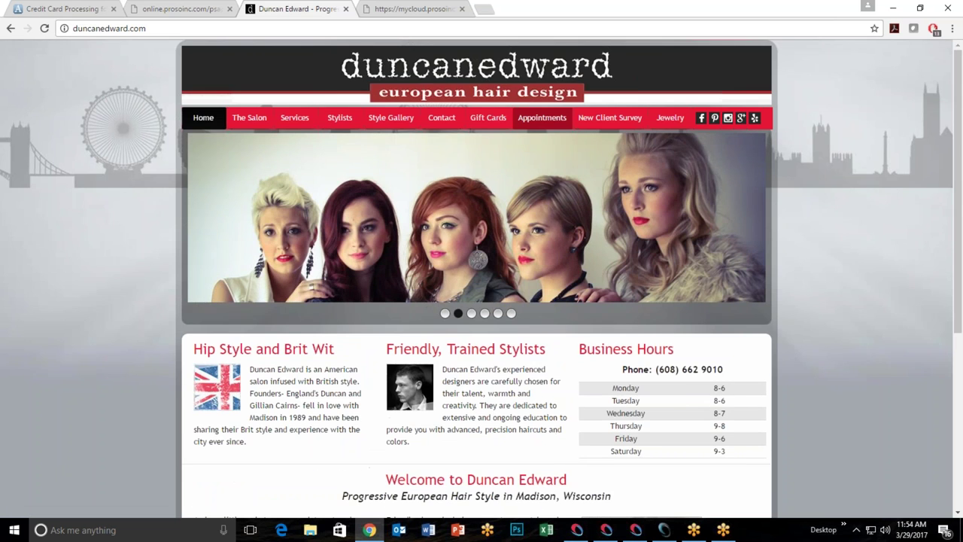
{"action": "key", "text": "ctrl+Tab"}
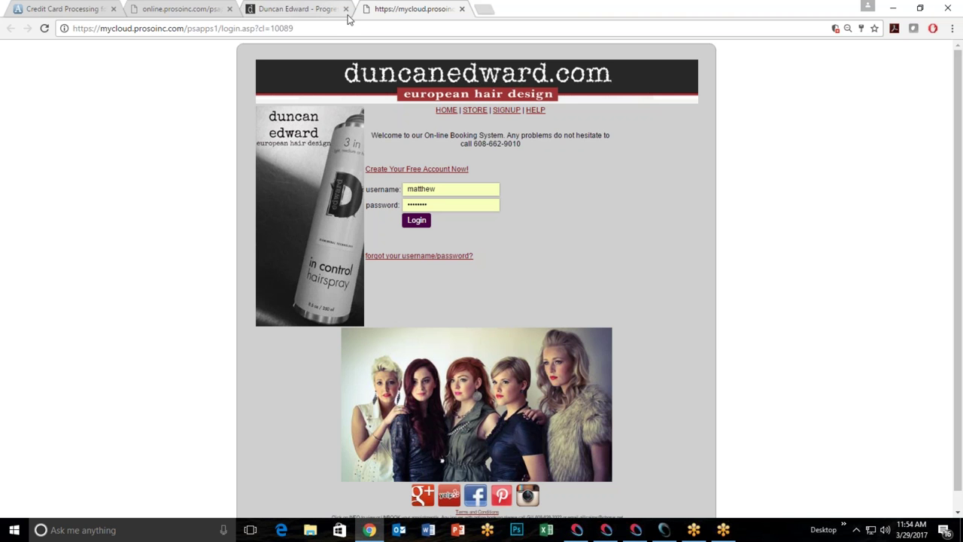
{"action": "left_click", "coordinate": [460, 9]}
{"action": "left_click", "coordinate": [345, 9]}
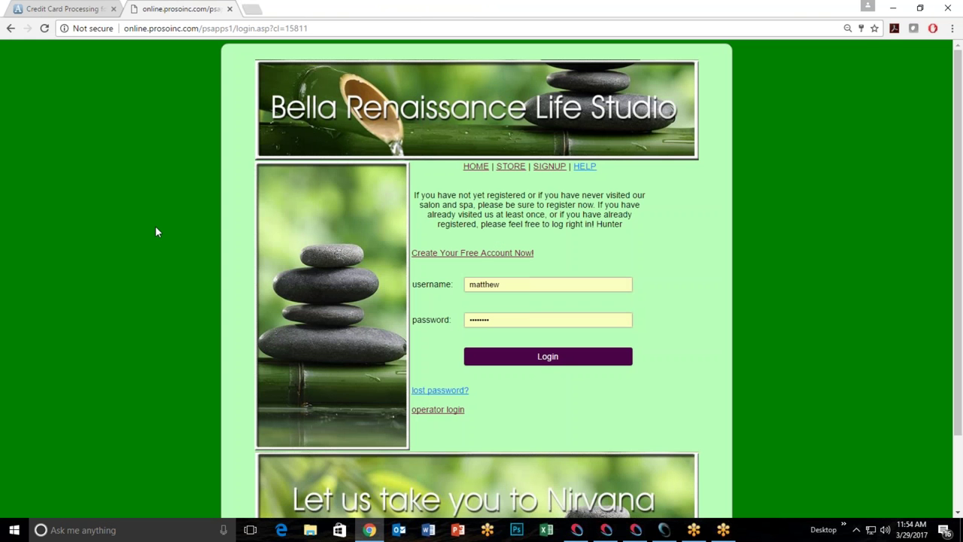
{"action": "scroll", "coordinate": [156, 228], "scroll_direction": "down", "scroll_amount": 2}
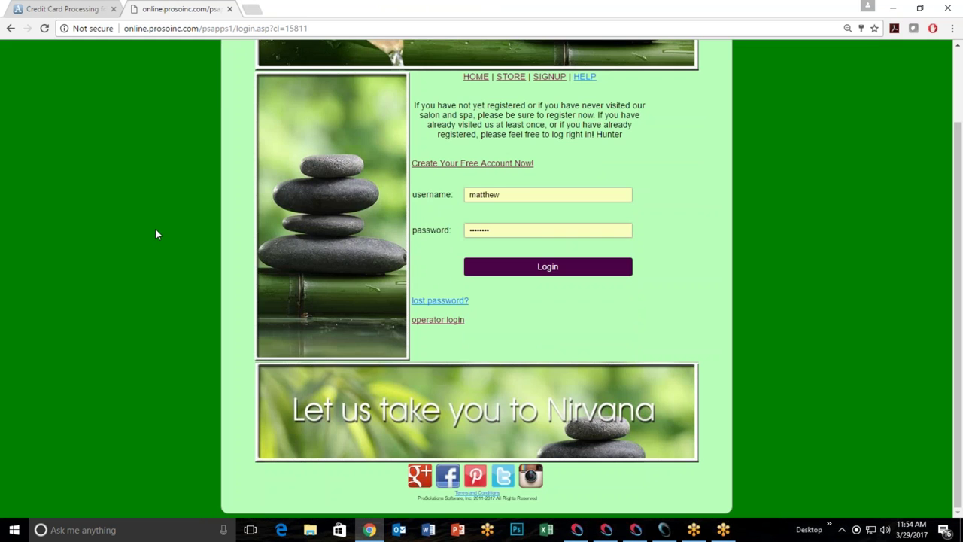
{"action": "scroll", "coordinate": [155, 228], "scroll_direction": "up", "scroll_amount": 2}
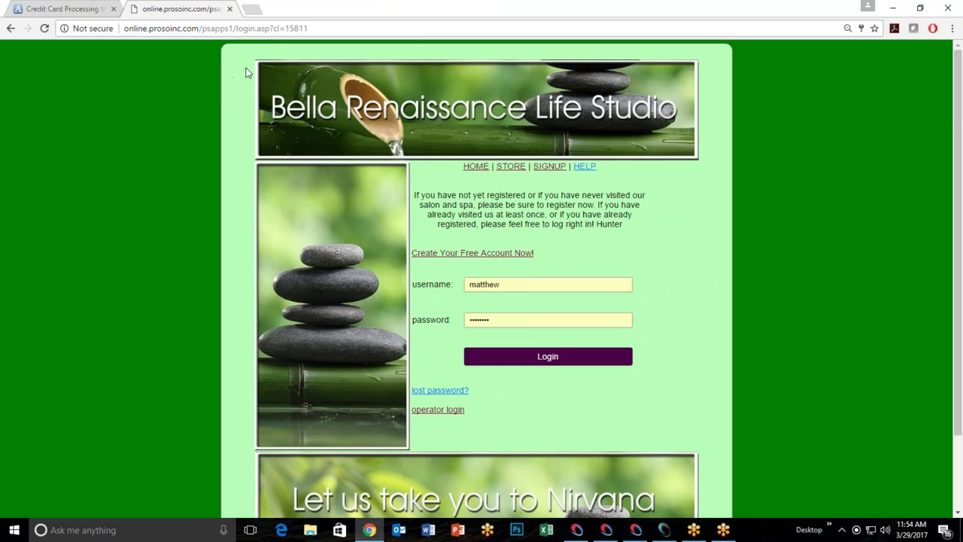
Minimize Chrome and move the Setup Online Store window up and left.
{"action": "left_click", "coordinate": [891, 10]}
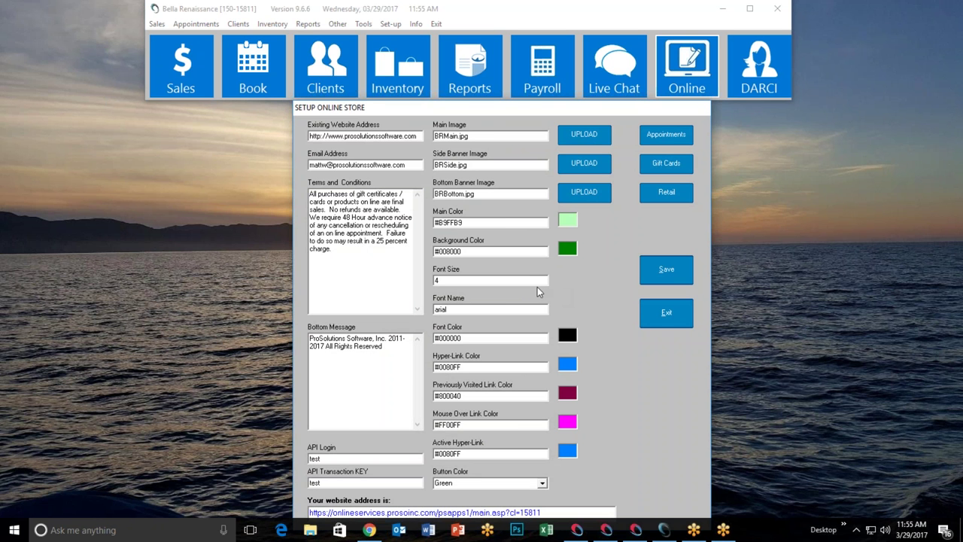
{"action": "left_click_drag", "start_coordinate": [504, 110], "coordinate": [469, 75]}
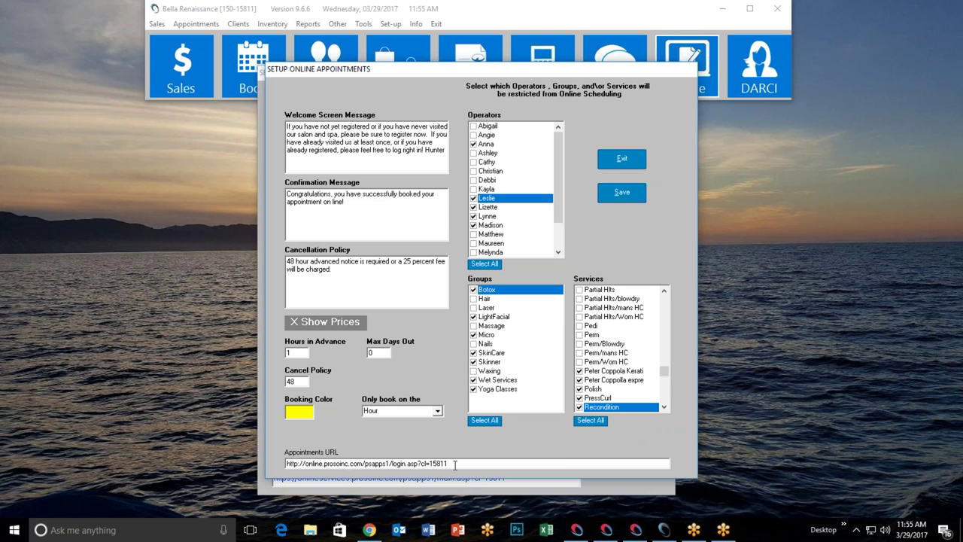
Check the online appointments and online store web addresses in their setup dialogs.
{"action": "left_click_drag", "start_coordinate": [455, 464], "coordinate": [252, 464]}
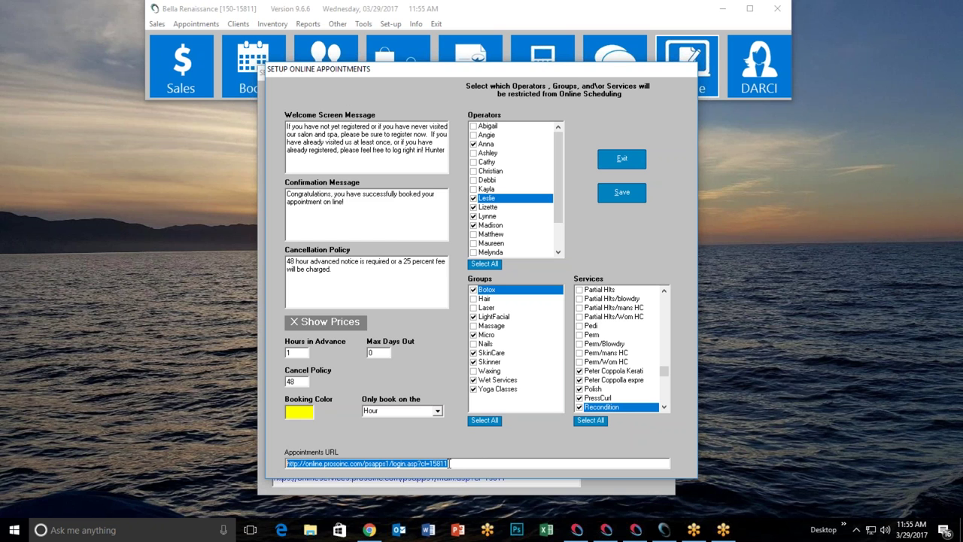
{"action": "left_click", "coordinate": [615, 161]}
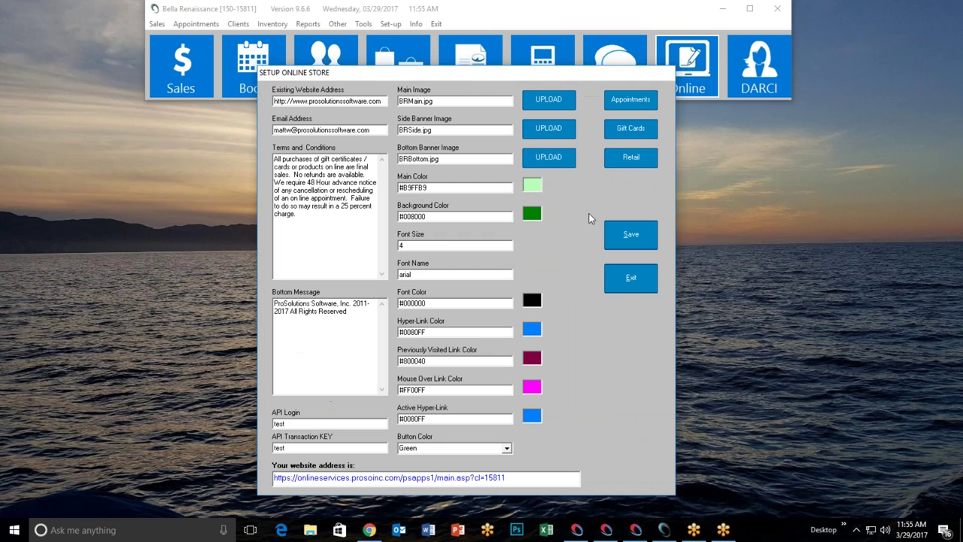
{"action": "left_click_drag", "start_coordinate": [526, 477], "coordinate": [416, 478]}
{"action": "left_click", "coordinate": [536, 477]}
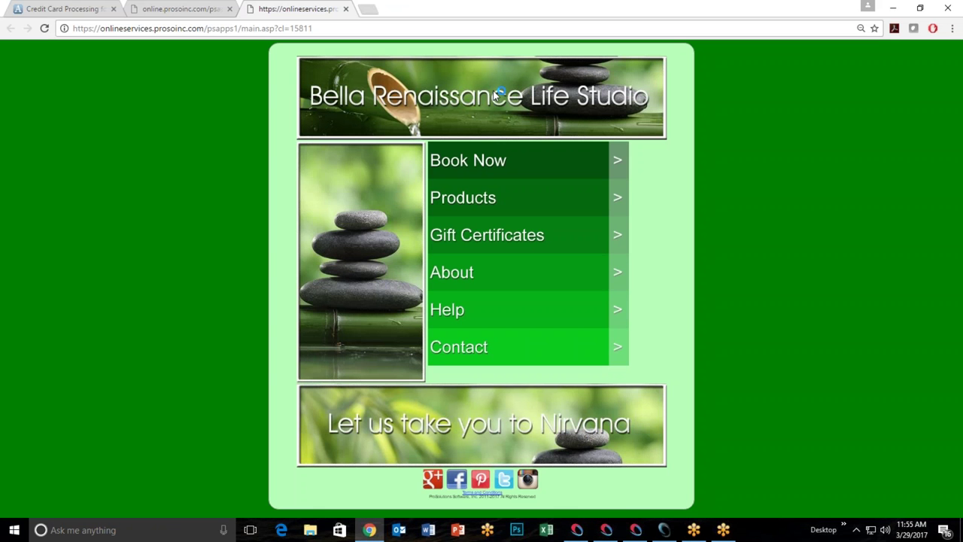
Close the store tab, reselect the appointments URL, and show its booking login page in Chrome.
{"action": "left_click", "coordinate": [345, 9]}
{"action": "left_click", "coordinate": [892, 8]}
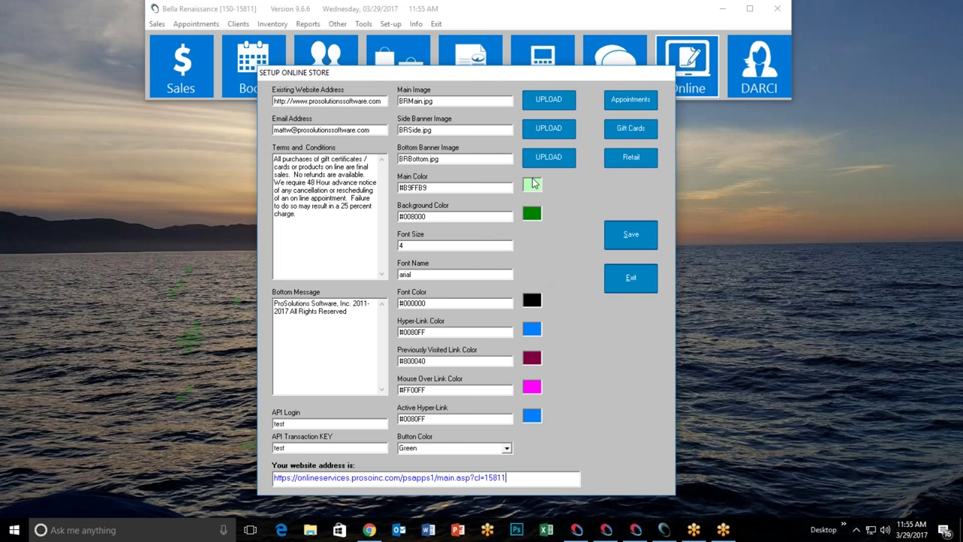
{"action": "left_click", "coordinate": [624, 97]}
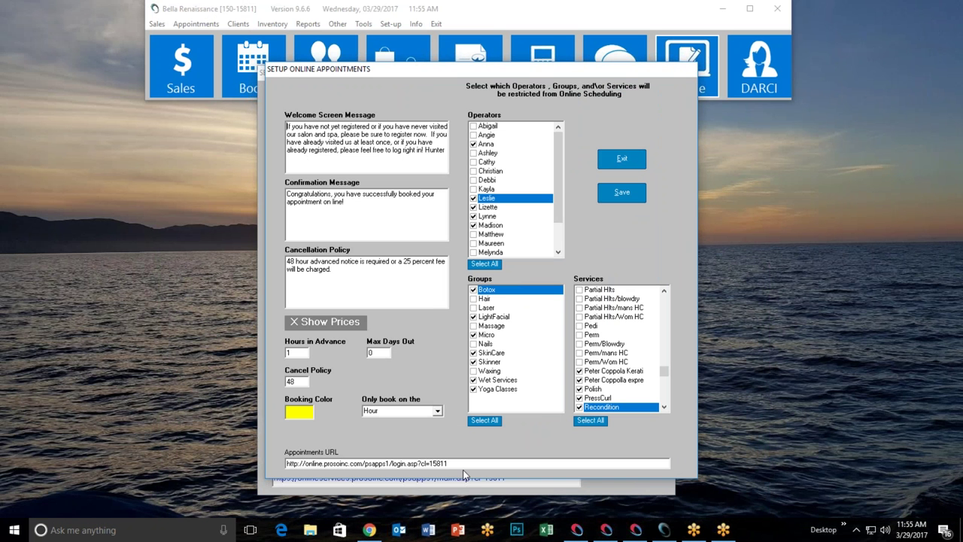
{"action": "left_click_drag", "start_coordinate": [410, 467], "coordinate": [287, 464]}
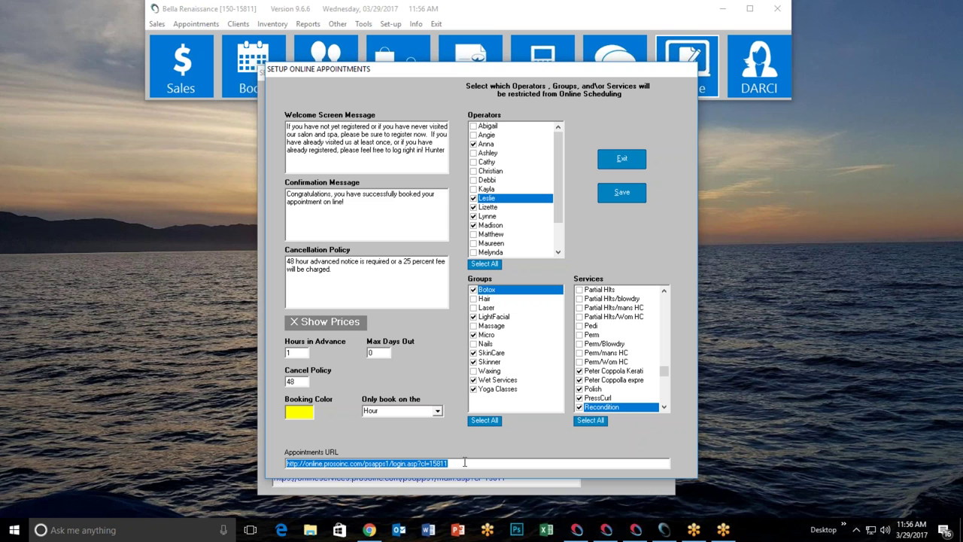
{"action": "left_click", "coordinate": [376, 530]}
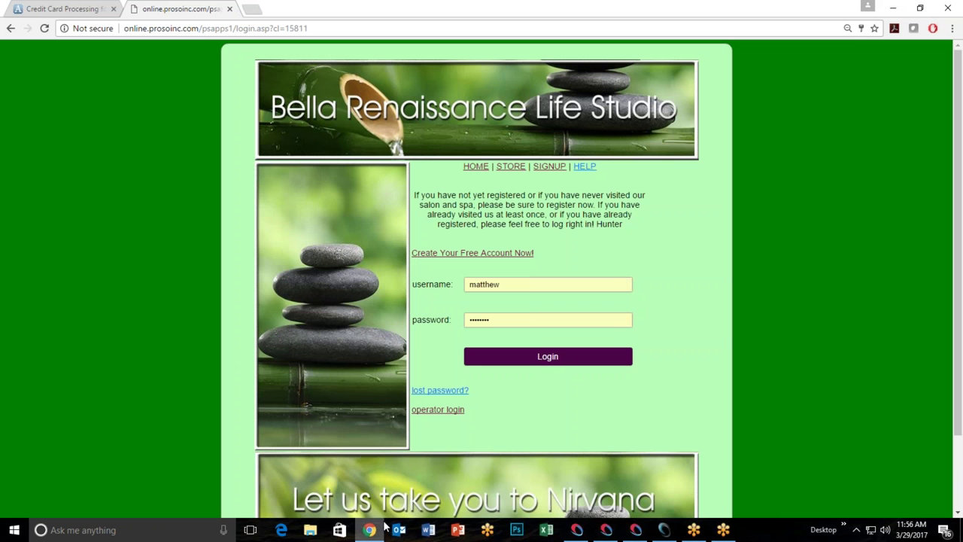
Zoom the booking login page out to view the whole welcome message, then minimize Chrome.
{"action": "key", "text": "ctrl+minus"}
{"action": "key", "text": "ctrl+minus"}
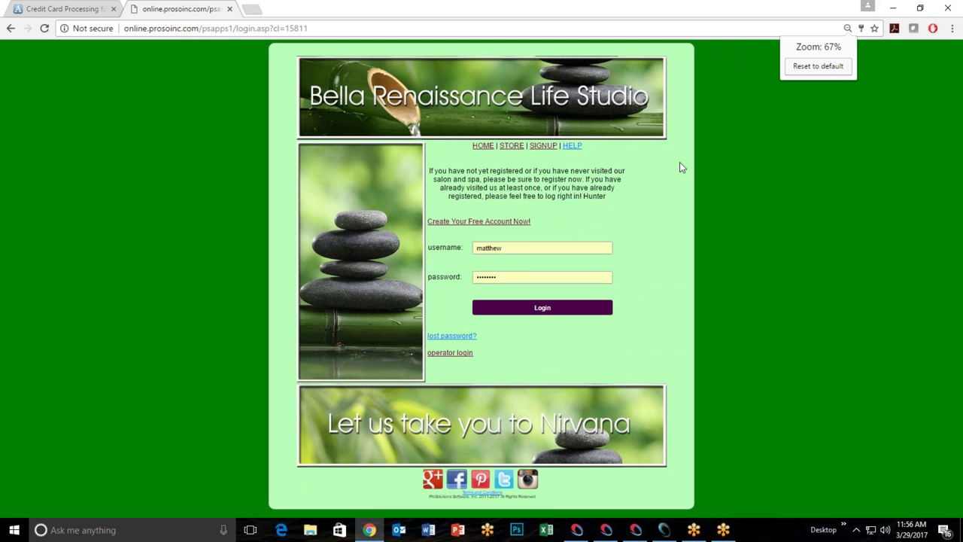
{"action": "left_click", "coordinate": [893, 8]}
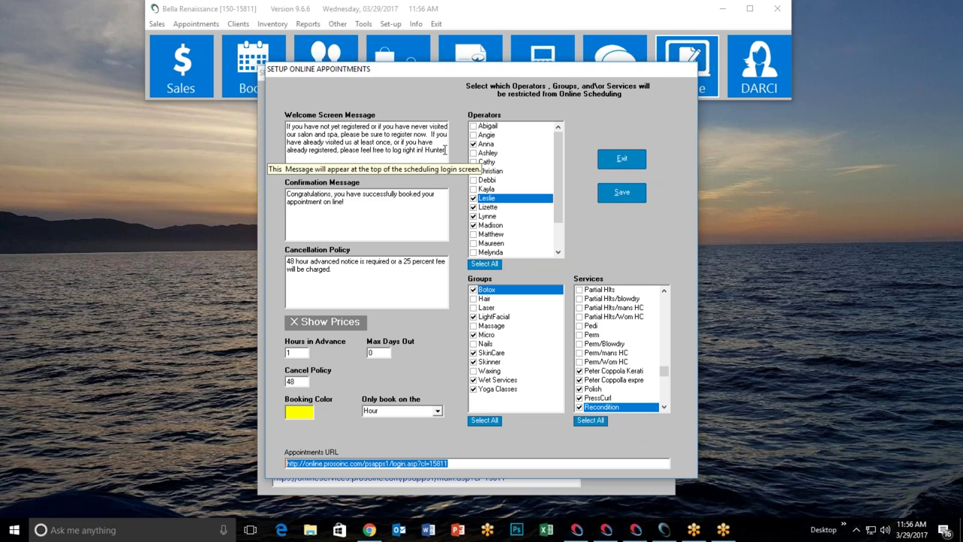
Change the welcome message sign-off to a new name, save, and reload the booking login page.
{"action": "left_click", "coordinate": [370, 530]}
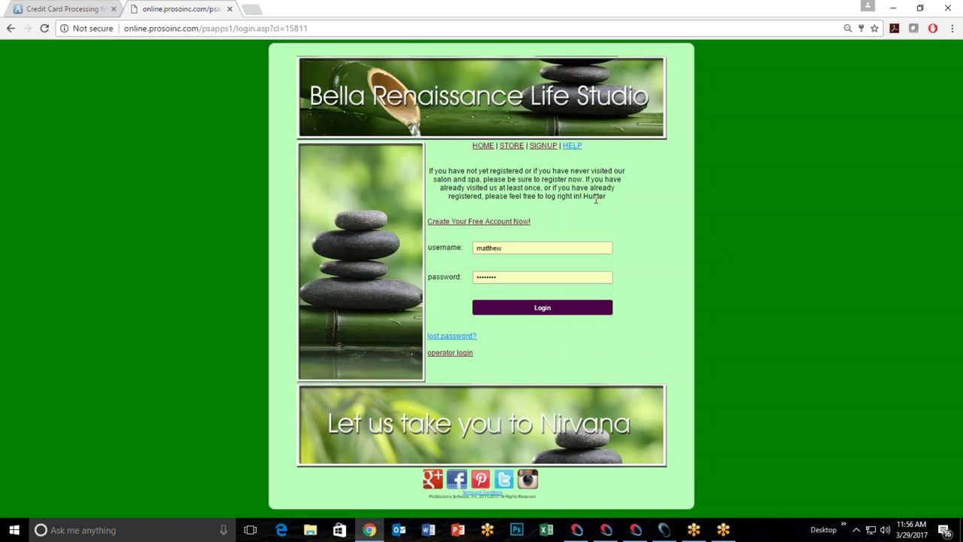
{"action": "left_click", "coordinate": [893, 8]}
{"action": "left_click", "coordinate": [447, 167]}
{"action": "key", "text": "BackSpace"}
{"action": "key", "text": "BackSpace"}
{"action": "key", "text": "BackSpace"}
{"action": "key", "text": "BackSpace"}
{"action": "key", "text": "BackSpace"}
{"action": "key", "text": "BackSpace"}
{"action": "type", "text": "Billy"}
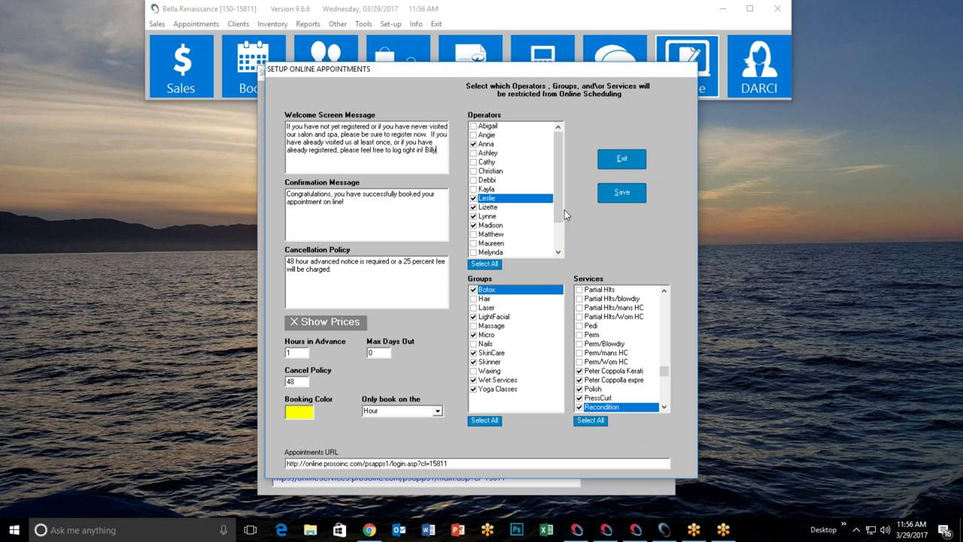
{"action": "left_click", "coordinate": [632, 191]}
{"action": "left_click", "coordinate": [519, 302]}
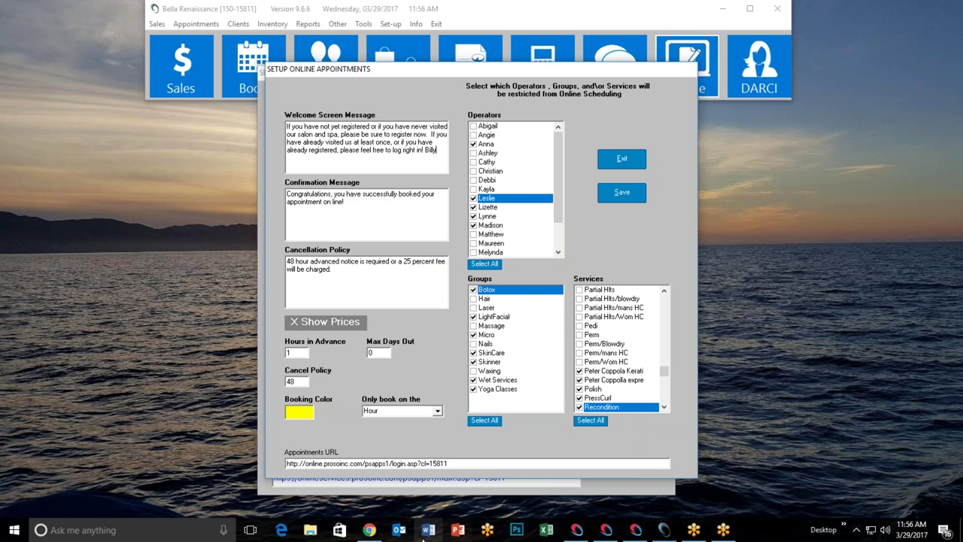
{"action": "left_click", "coordinate": [369, 530]}
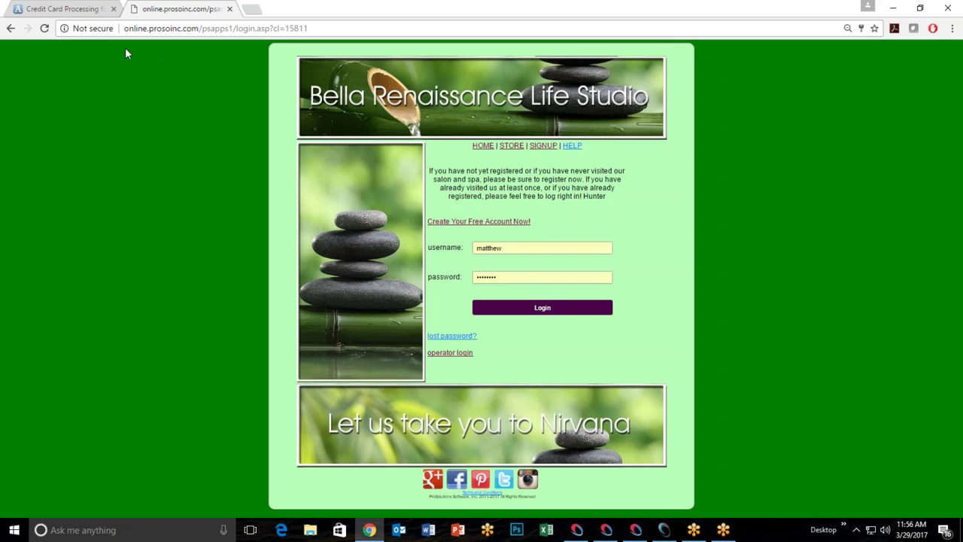
{"action": "left_click", "coordinate": [44, 27]}
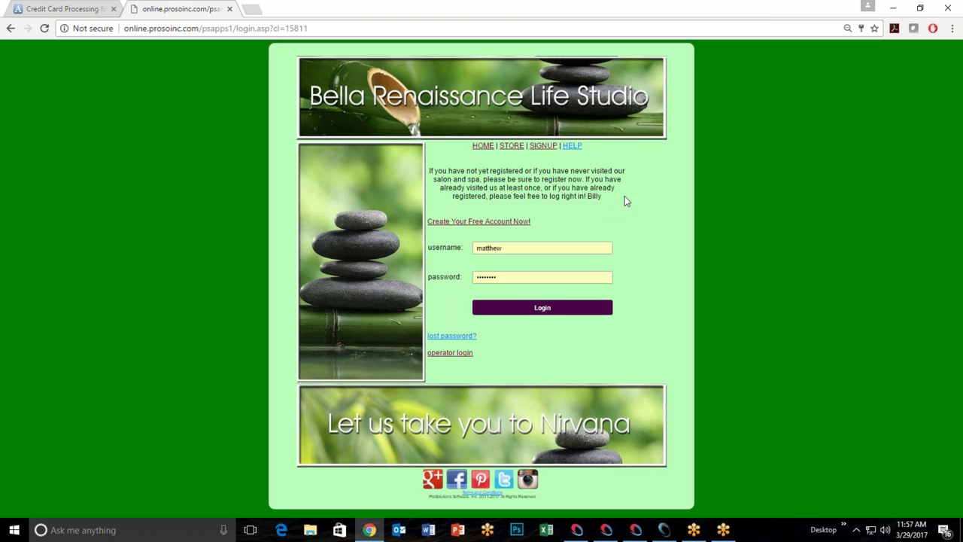
Minimize Chrome to show the Setup Online Appointments window again.
{"action": "left_click", "coordinate": [892, 8]}
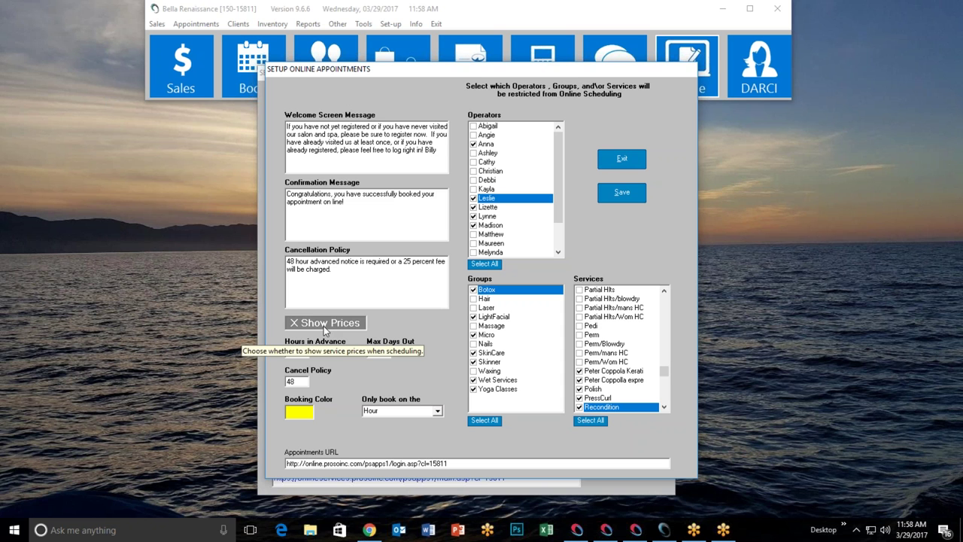
{"action": "left_click", "coordinate": [323, 323]}
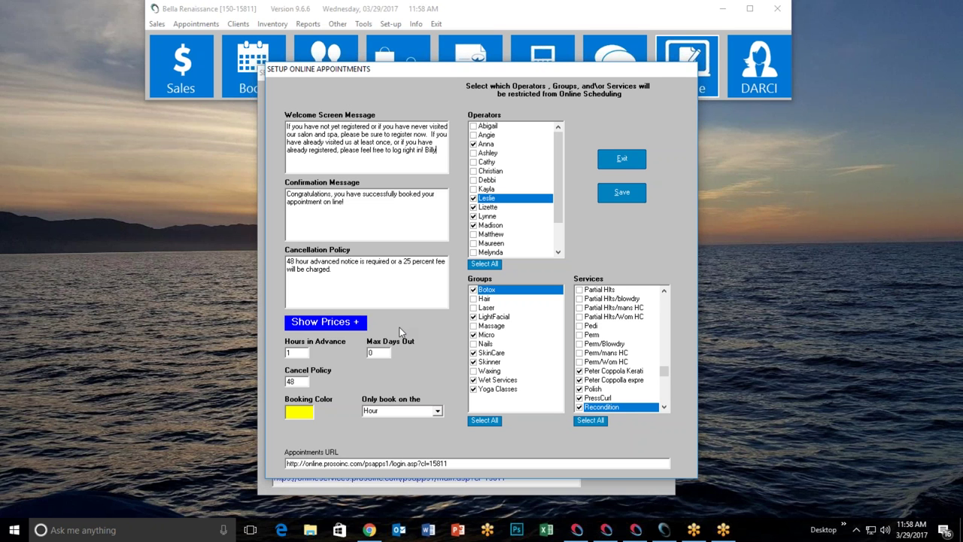
{"action": "key", "text": "space"}
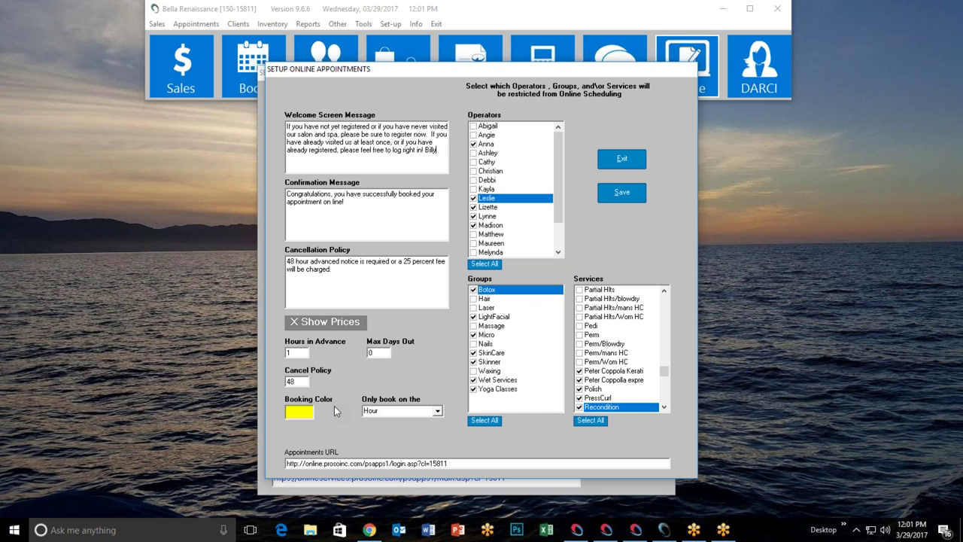
Set the online booking colour to yellow.
{"action": "left_click", "coordinate": [286, 412]}
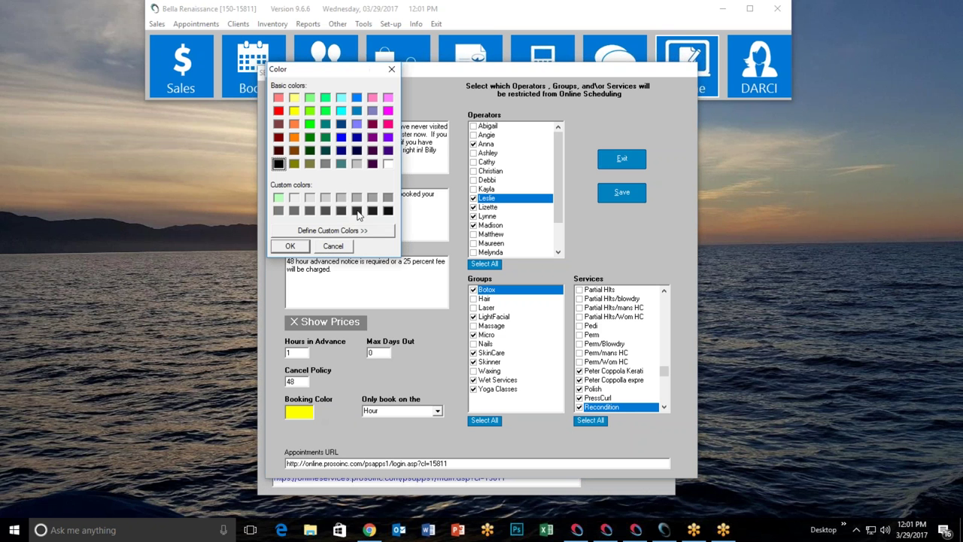
{"action": "left_click", "coordinate": [295, 111]}
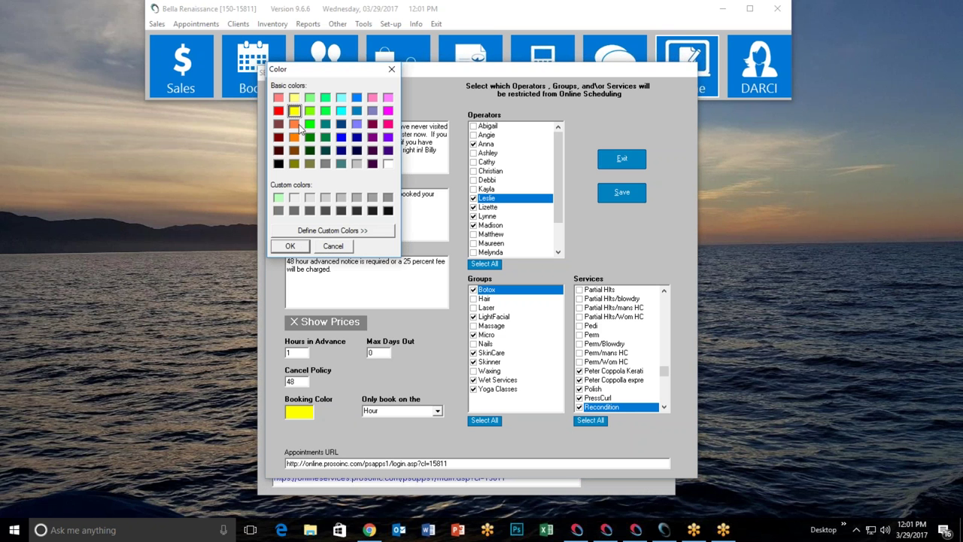
{"action": "left_click", "coordinate": [290, 246]}
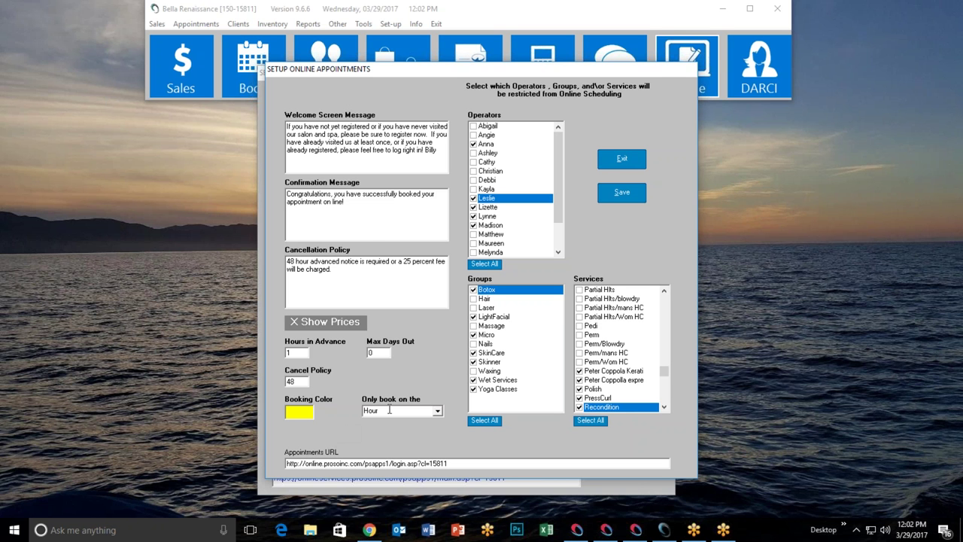
Review the 'Only book on the' interval choices, Hour down to 5 minutes, keeping Hour.
{"action": "left_click", "coordinate": [437, 411]}
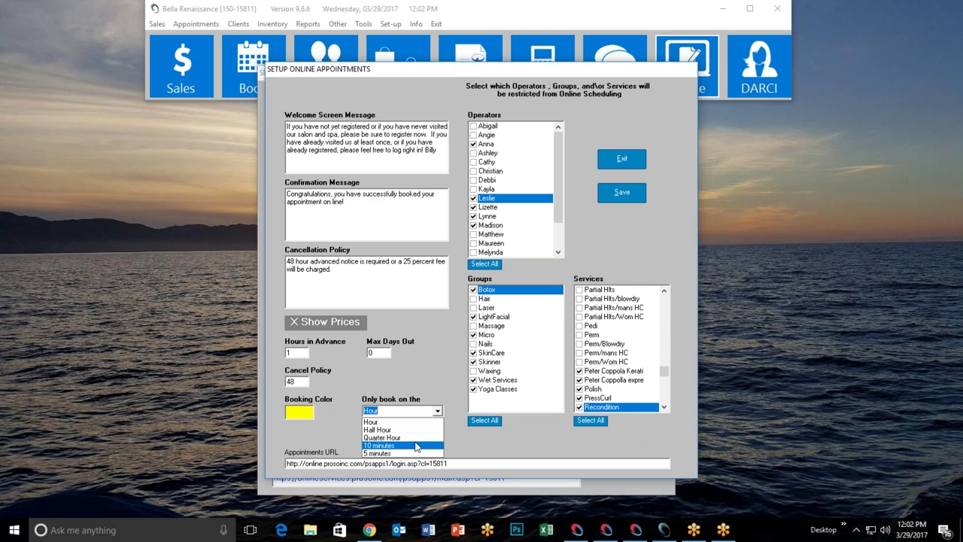
{"action": "left_click", "coordinate": [423, 402]}
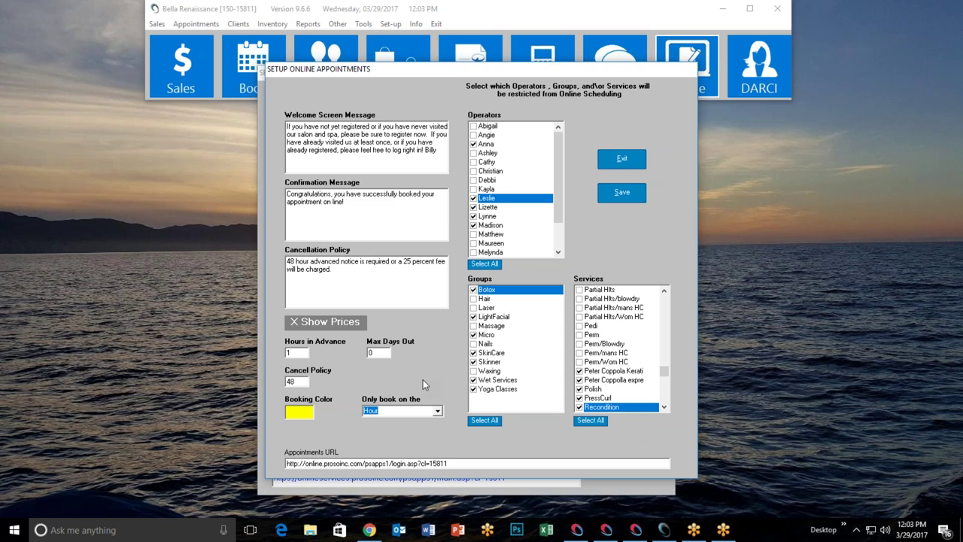
{"action": "left_click", "coordinate": [438, 412]}
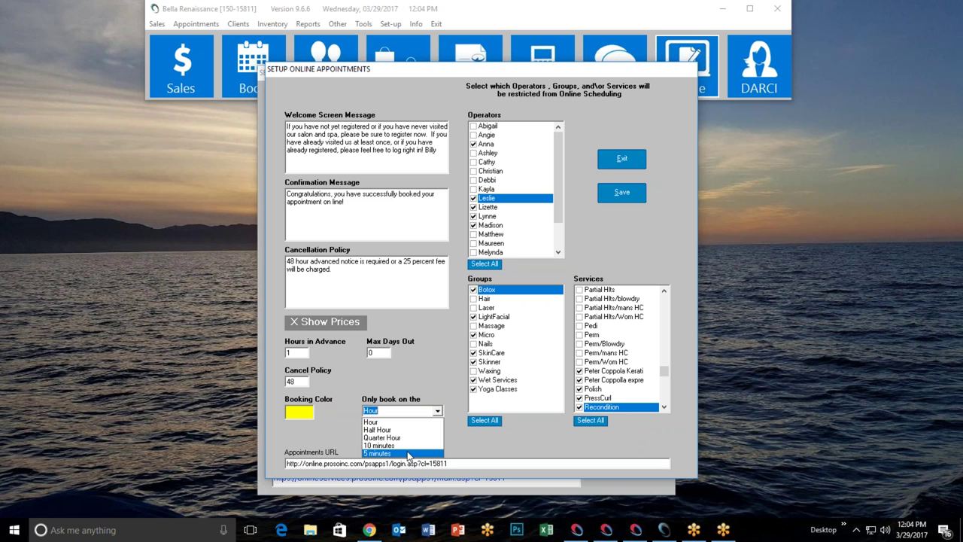
Close the booking interval list with Hour still selected.
{"action": "left_click", "coordinate": [421, 368]}
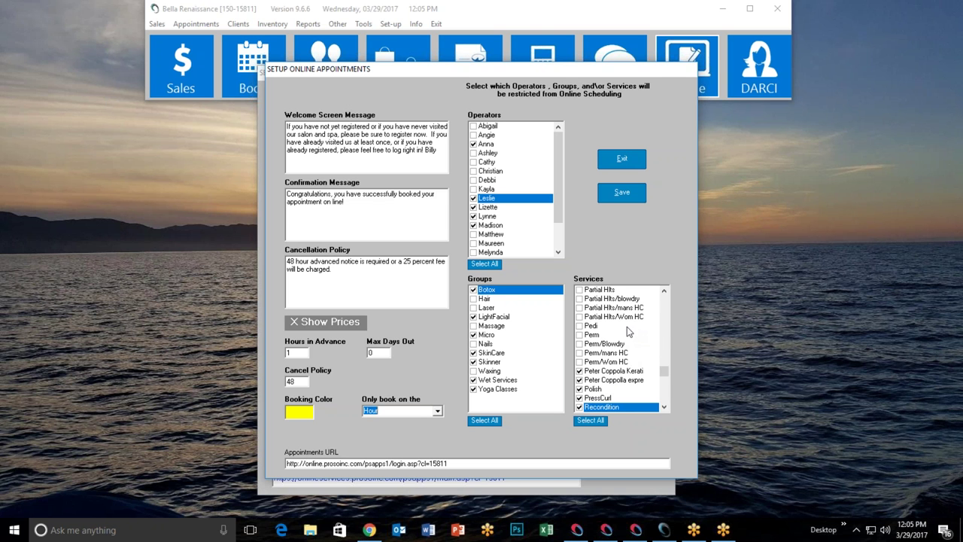
Save the online appointment settings and close Setup Online Appointments.
{"action": "left_click", "coordinate": [620, 194]}
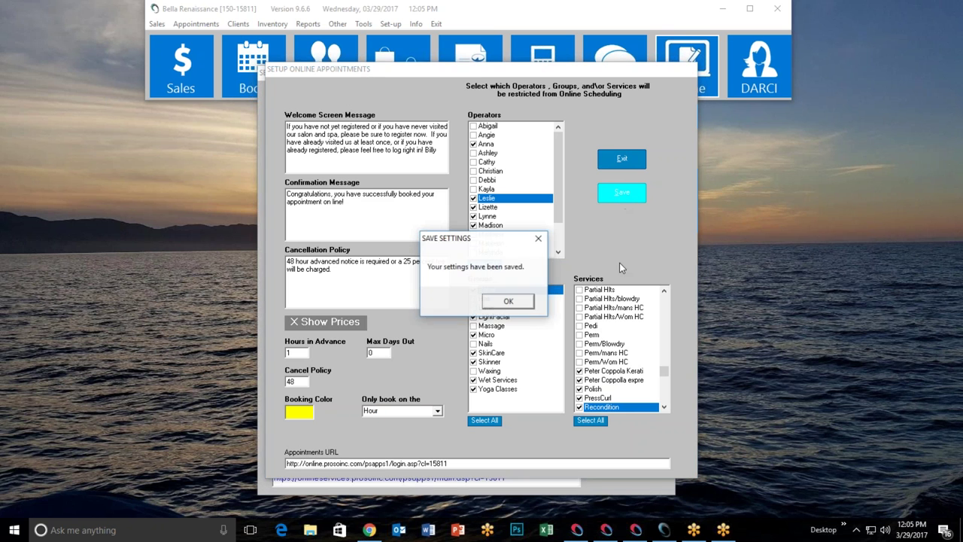
{"action": "left_click", "coordinate": [506, 300]}
{"action": "left_click", "coordinate": [623, 159]}
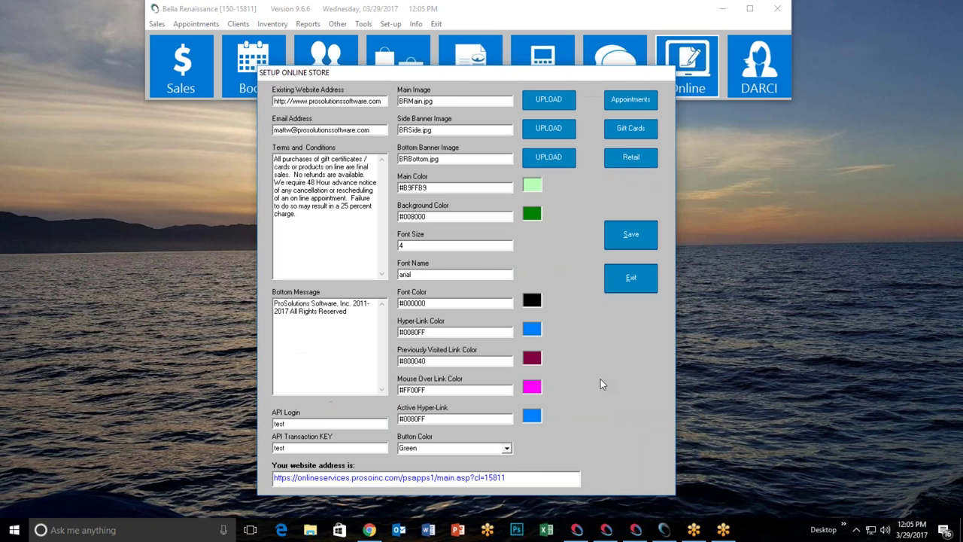
Save the online store settings, close its setup, and show the online booking login page.
{"action": "left_click", "coordinate": [633, 239]}
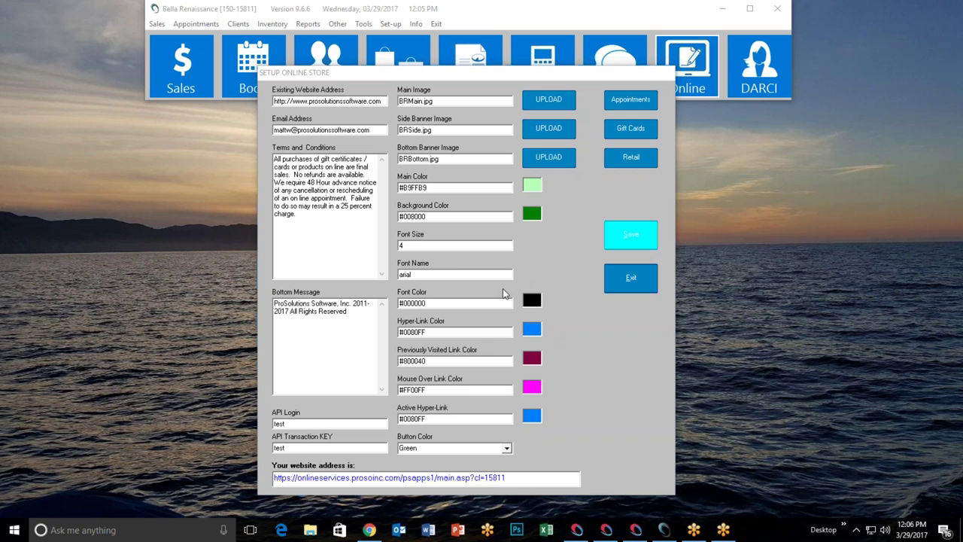
{"action": "left_click", "coordinate": [509, 302]}
{"action": "left_click", "coordinate": [631, 278]}
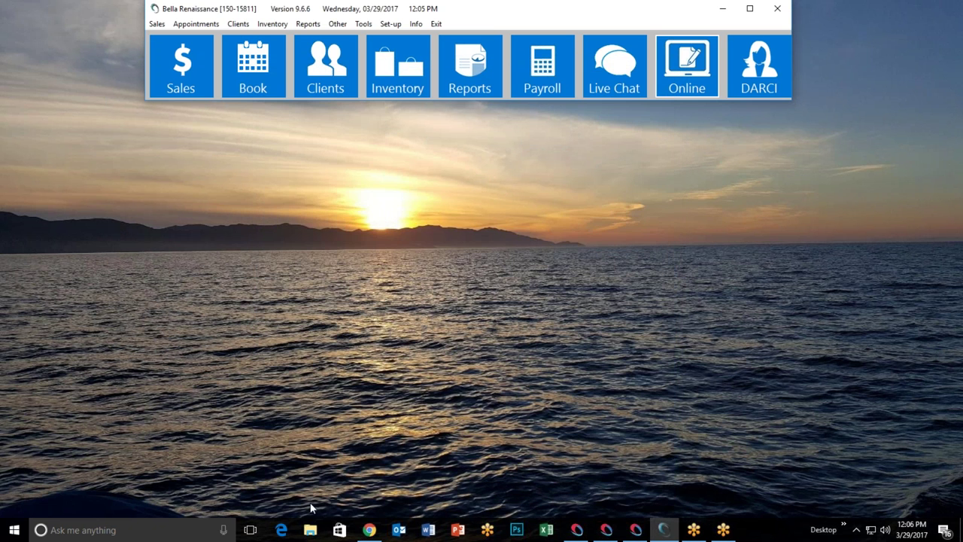
{"action": "left_click", "coordinate": [368, 530]}
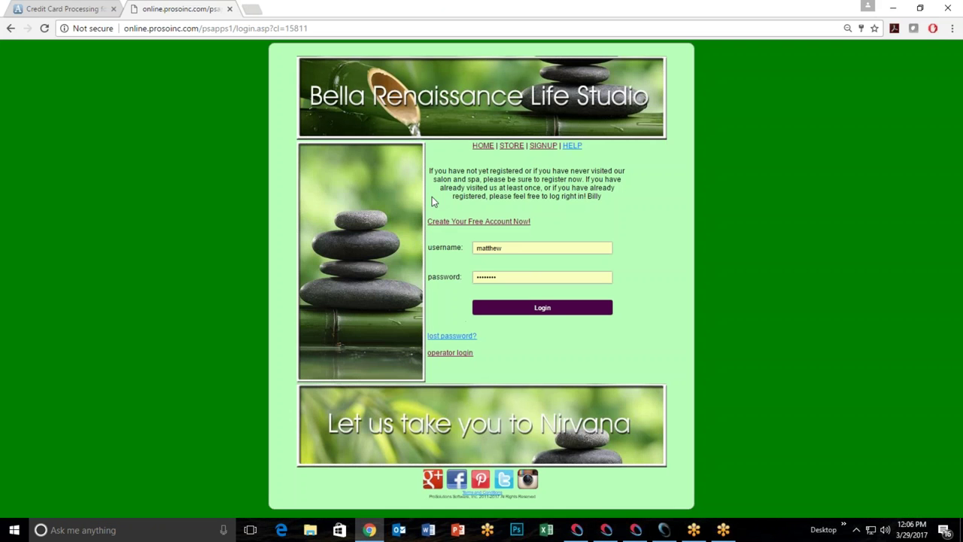
Go through STORE and Book Now to the 'Create Your Free Account Now!' sign-up form.
{"action": "left_click", "coordinate": [511, 145]}
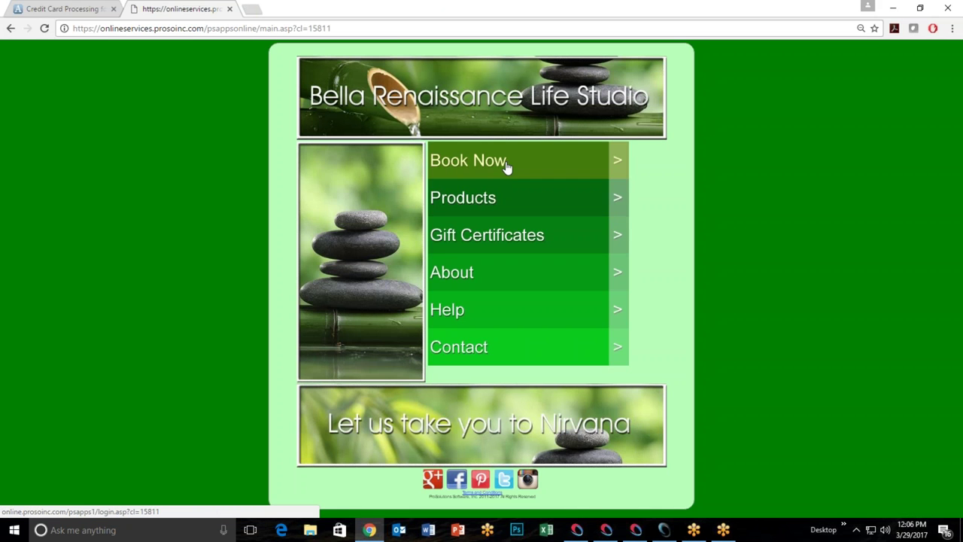
{"action": "left_click", "coordinate": [507, 172]}
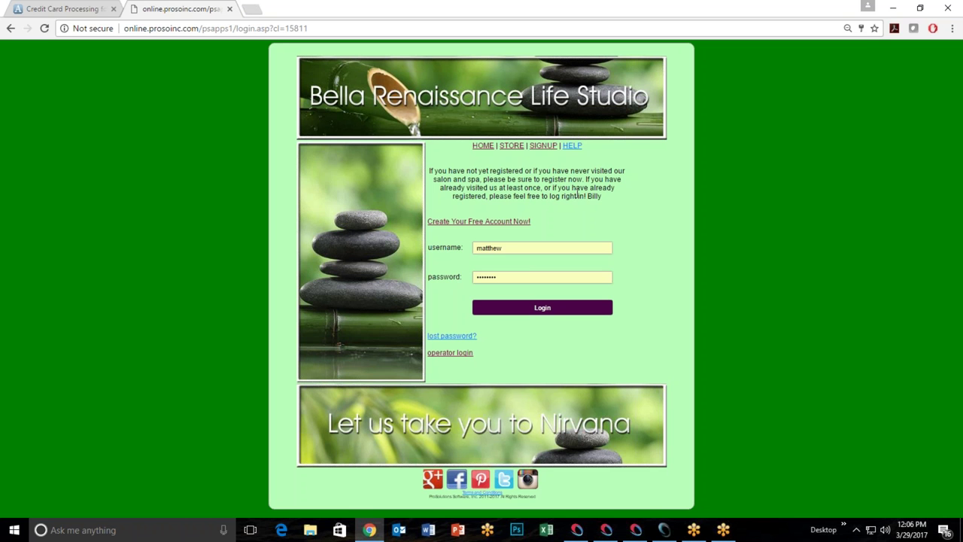
{"action": "left_click", "coordinate": [491, 222]}
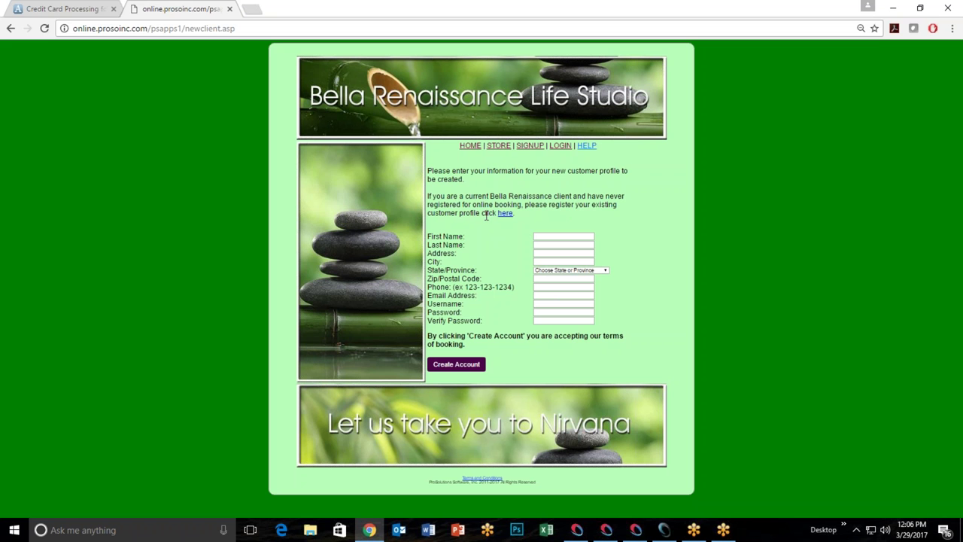
{"action": "left_click", "coordinate": [505, 214]}
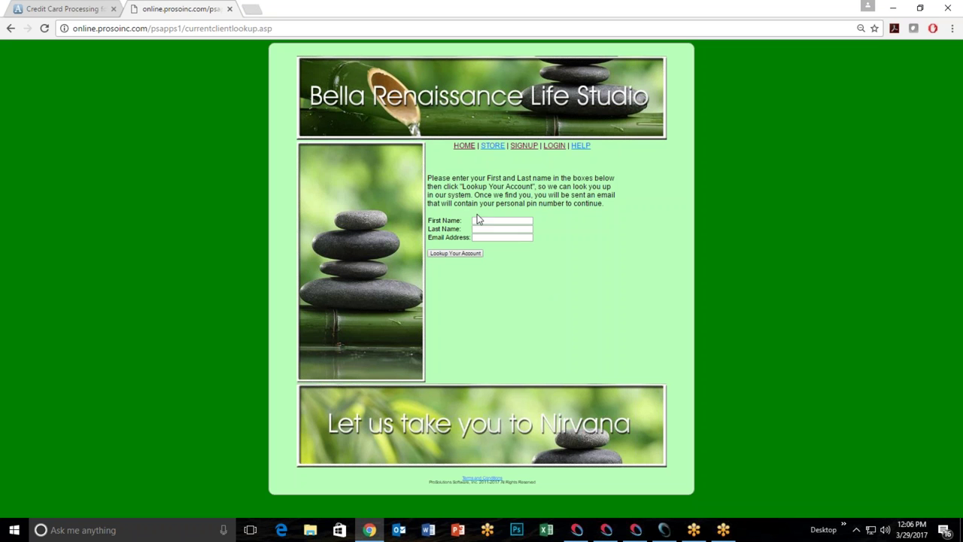
{"action": "left_click", "coordinate": [11, 28]}
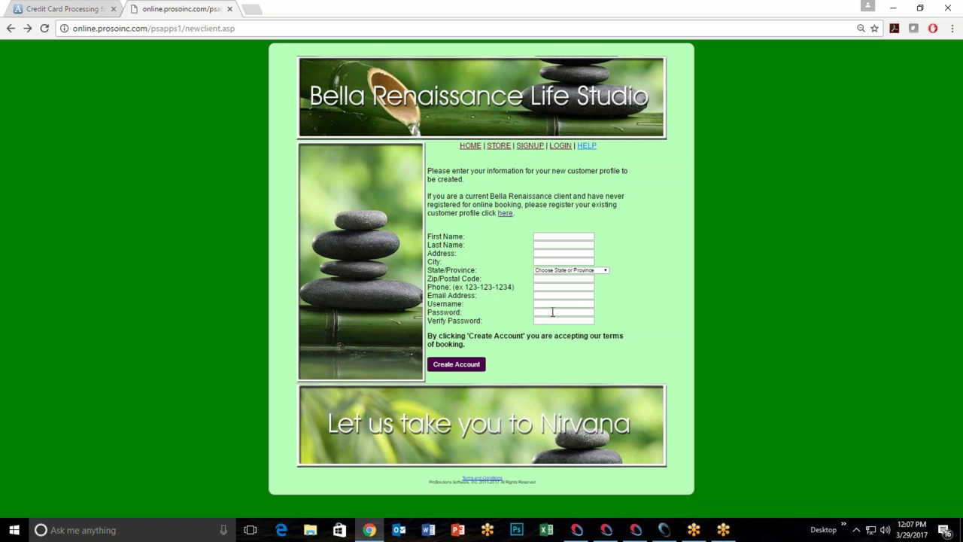
Log in to online booking from STORE and Book Now using a saved client's autofilled credentials.
{"action": "left_click", "coordinate": [499, 146]}
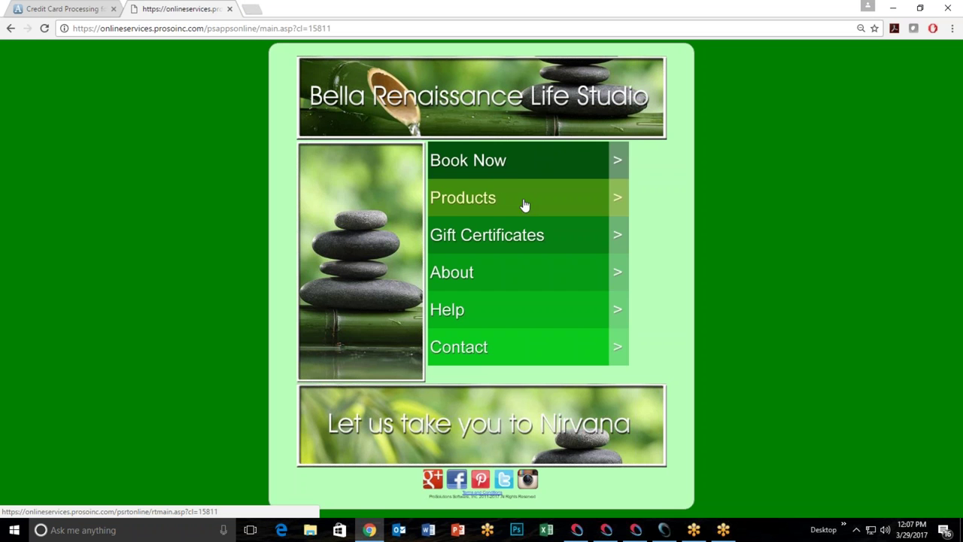
{"action": "left_click", "coordinate": [499, 174]}
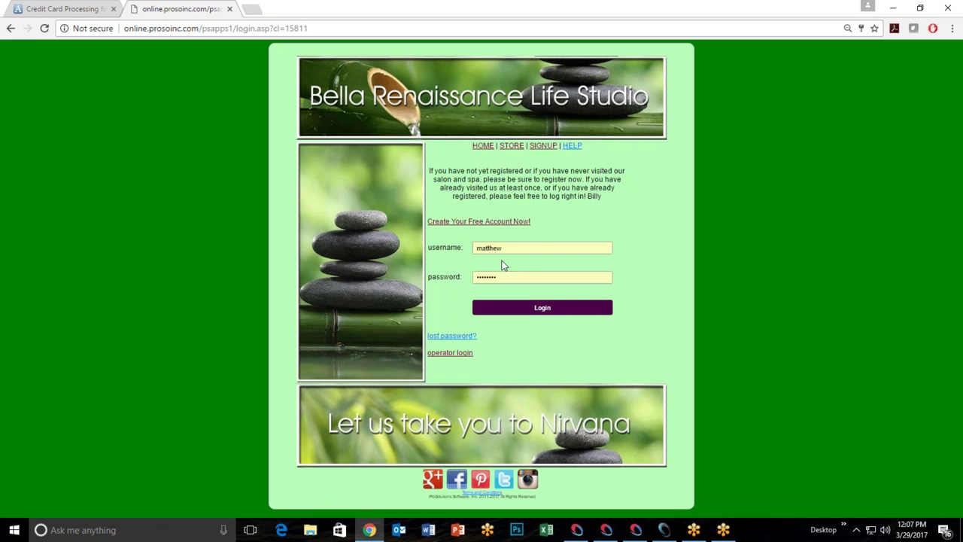
{"action": "left_click", "coordinate": [456, 245]}
{"action": "key", "text": "Down"}
{"action": "key", "text": "Down"}
{"action": "key", "text": "Return"}
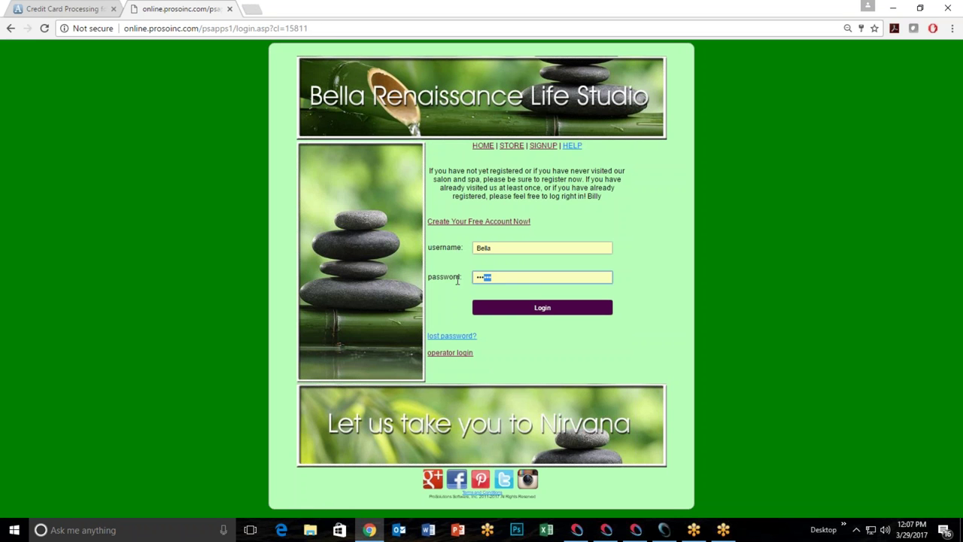
{"action": "left_click", "coordinate": [443, 279]}
{"action": "key", "text": "Down"}
{"action": "key", "text": "Down"}
{"action": "key", "text": "Return"}
{"action": "left_click", "coordinate": [543, 311]}
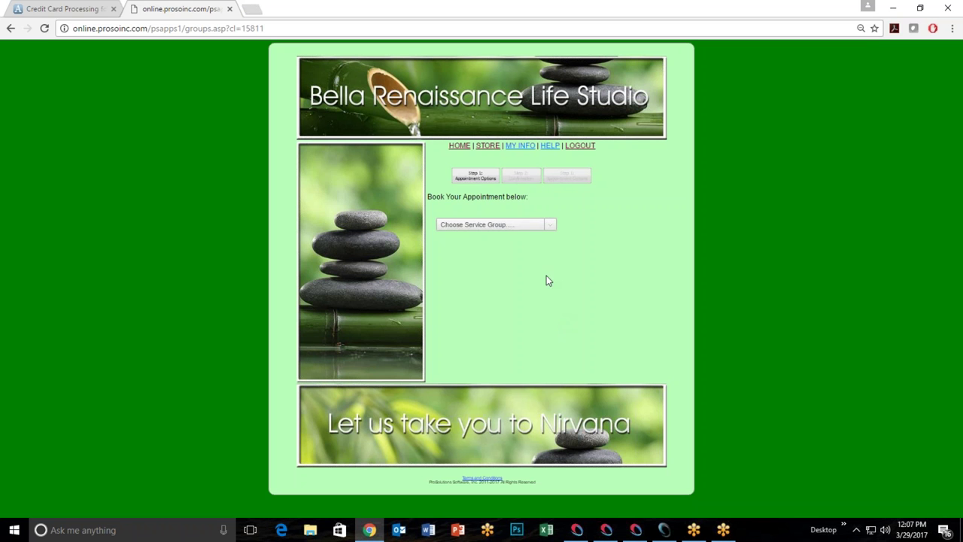
Choose Hair, BLOWDRY CURL, operator Matthew and date 03/30/2017 for the appointment.
{"action": "left_click", "coordinate": [551, 226]}
{"action": "left_click", "coordinate": [507, 252]}
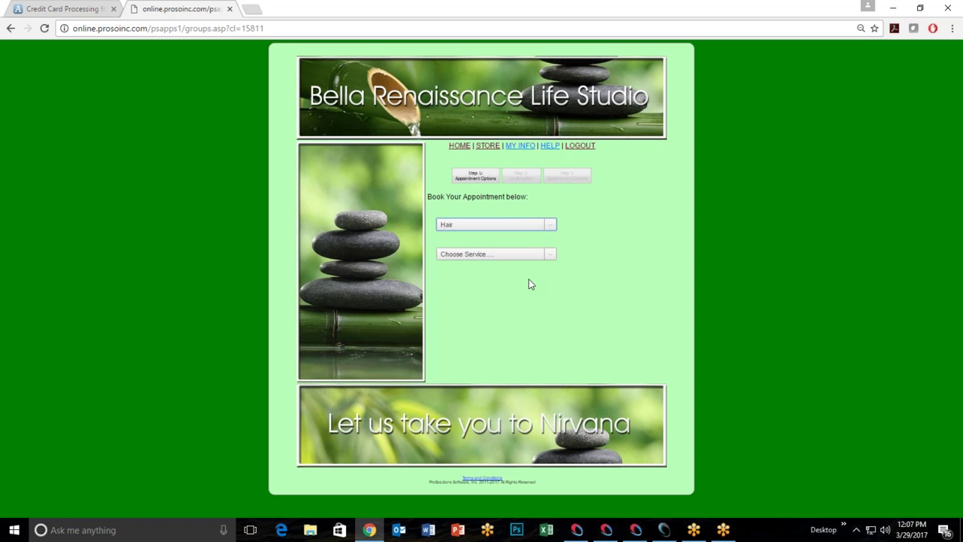
{"action": "left_click", "coordinate": [550, 256]}
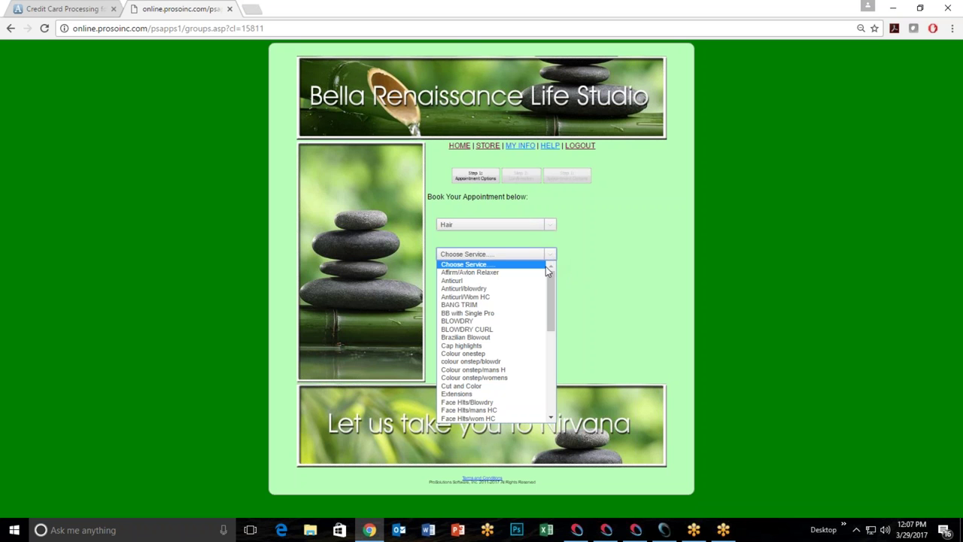
{"action": "left_click", "coordinate": [497, 332]}
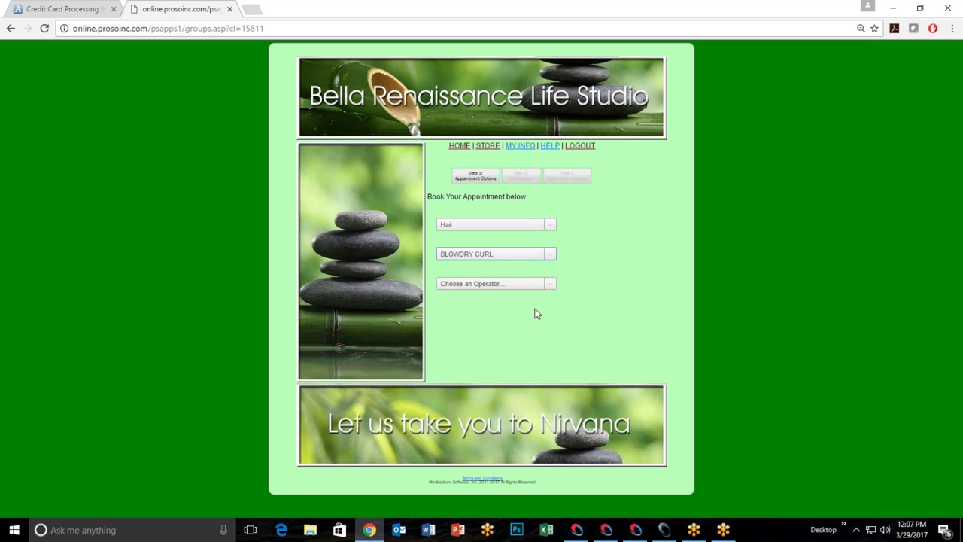
{"action": "left_click", "coordinate": [548, 283]}
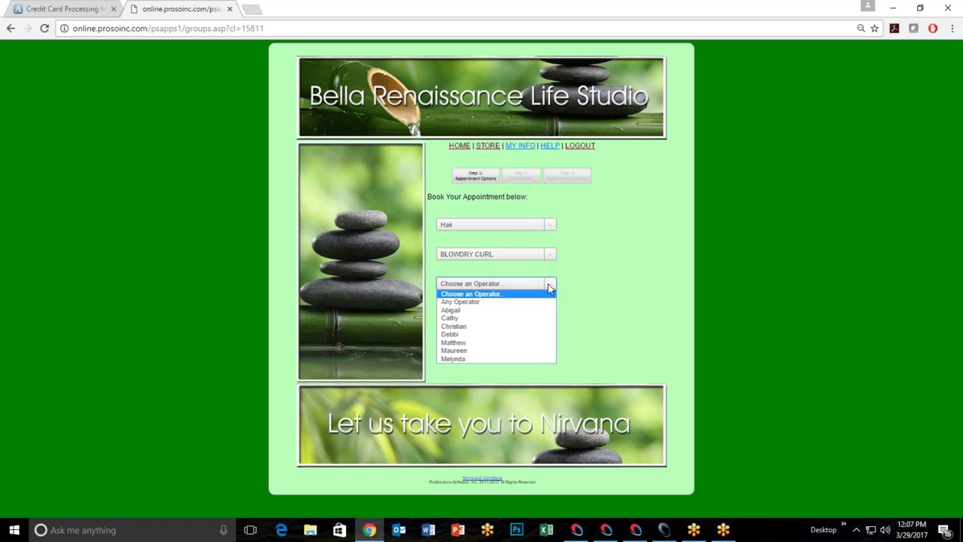
{"action": "left_click", "coordinate": [495, 343]}
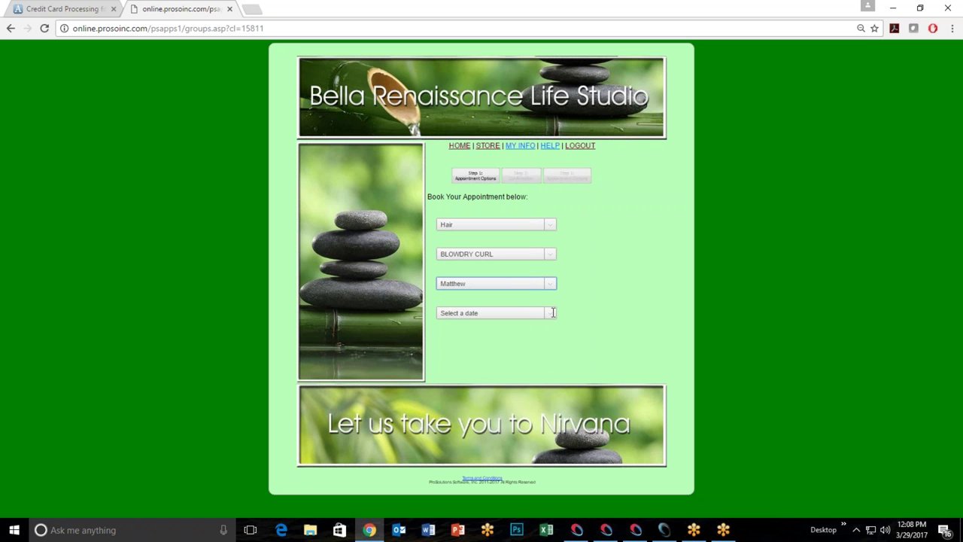
{"action": "left_click", "coordinate": [553, 312]}
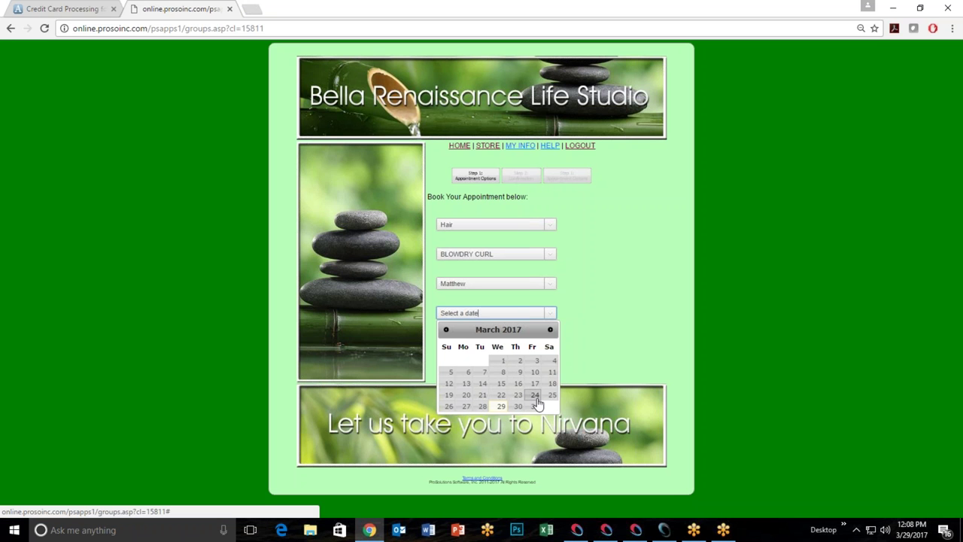
{"action": "left_click", "coordinate": [518, 407]}
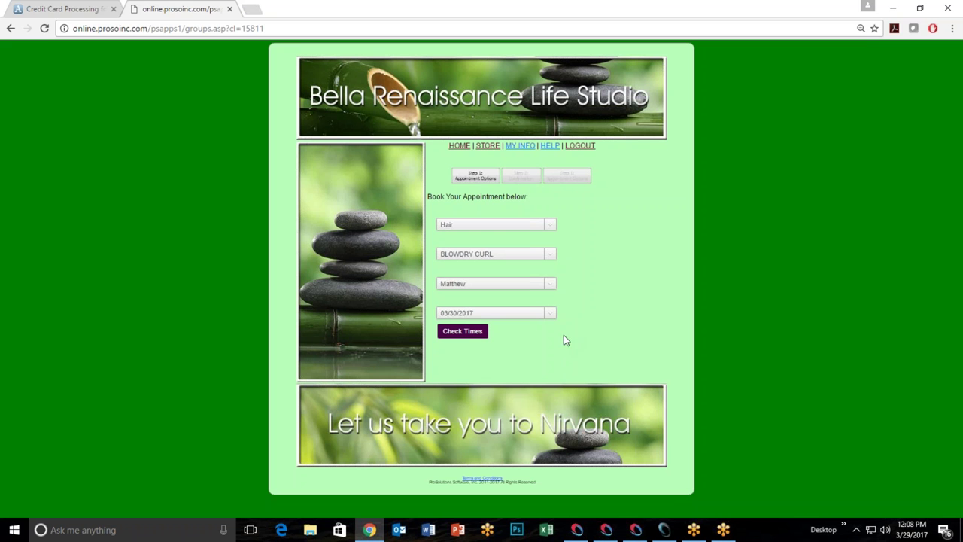
Check times, pick the 10:00AM BLOWDRY CURL slot with Matthew, and continue to confirmation.
{"action": "left_click", "coordinate": [457, 333]}
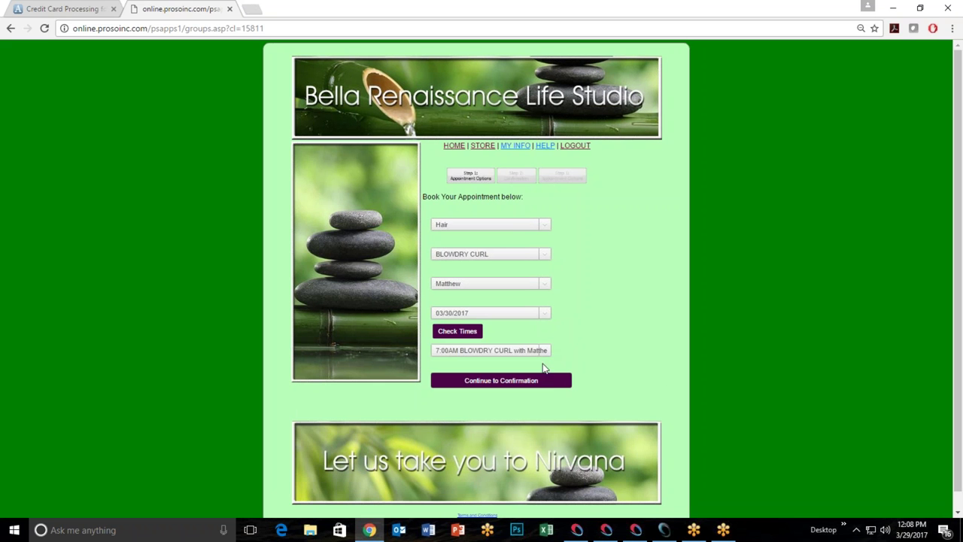
{"action": "left_click", "coordinate": [546, 355]}
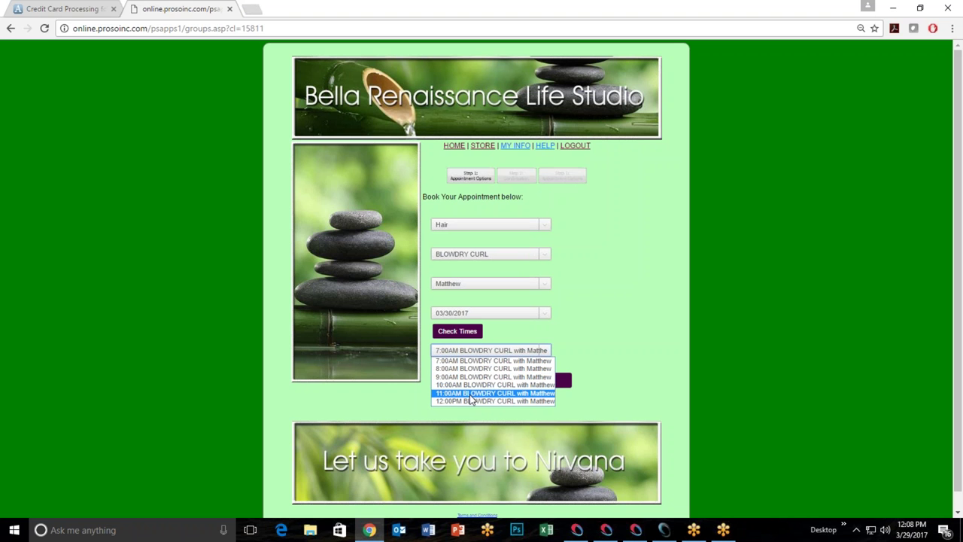
{"action": "left_click", "coordinate": [474, 385]}
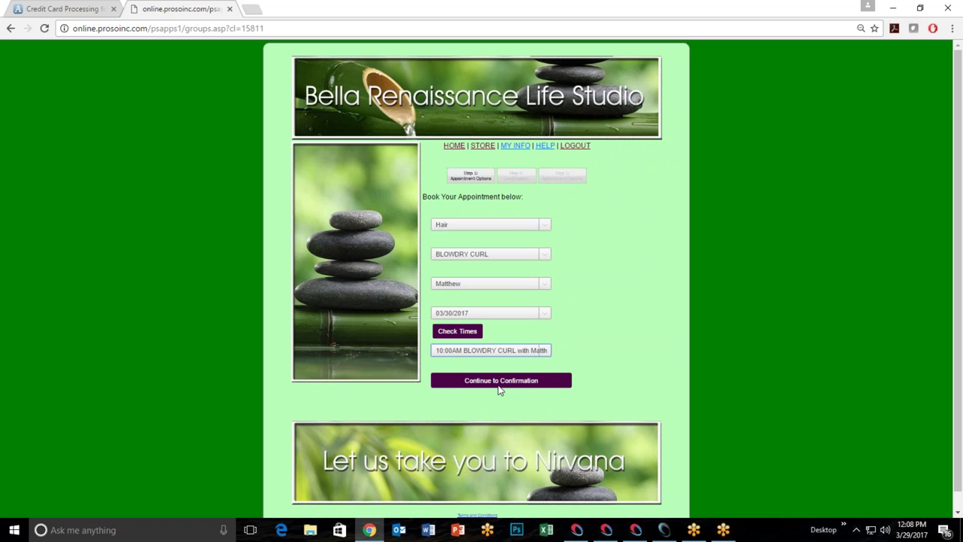
{"action": "left_click", "coordinate": [501, 381]}
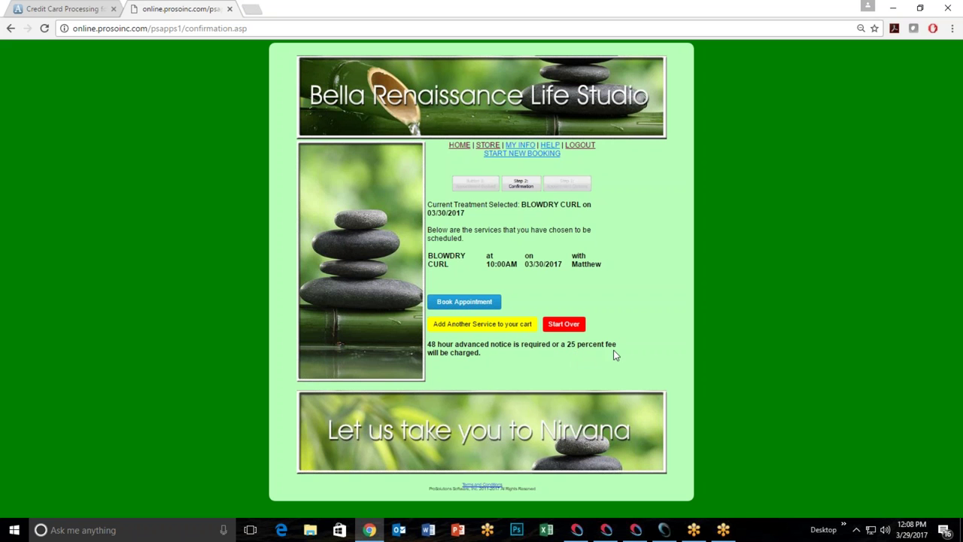
Book the 10:00AM BLOWDRY CURL appointment, zoom the page in, and return to Bella Renaissance.
{"action": "left_click", "coordinate": [464, 304]}
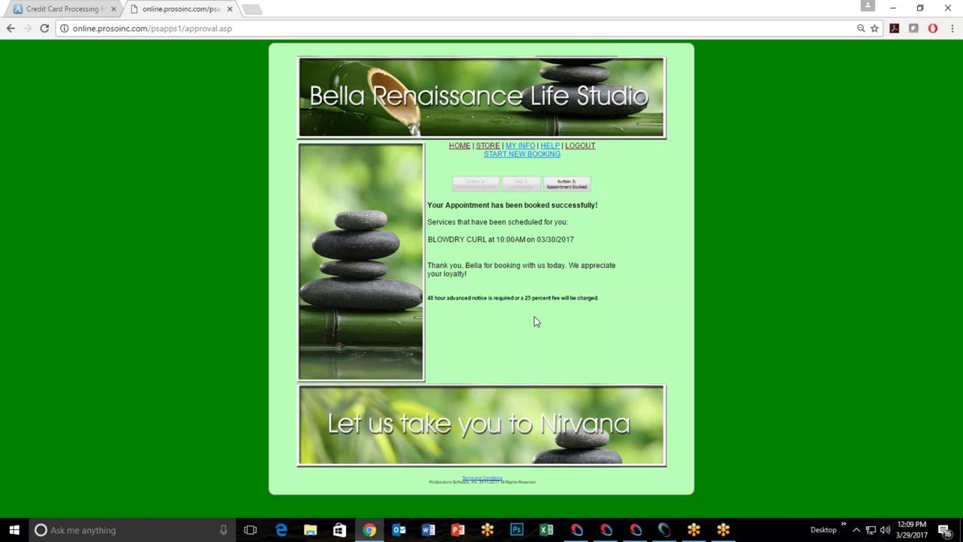
{"action": "key", "text": "ctrl+plus"}
{"action": "key", "text": "ctrl+plus"}
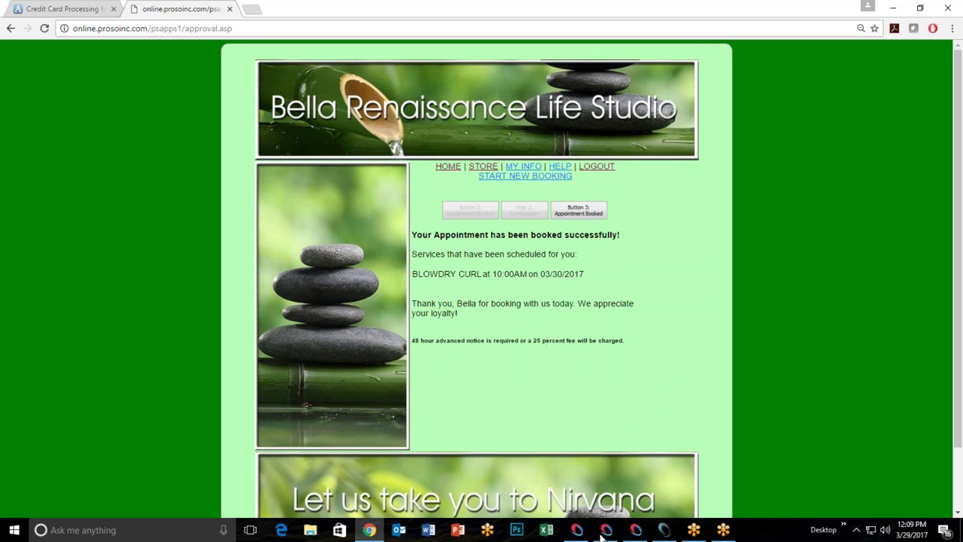
{"action": "left_click", "coordinate": [664, 530]}
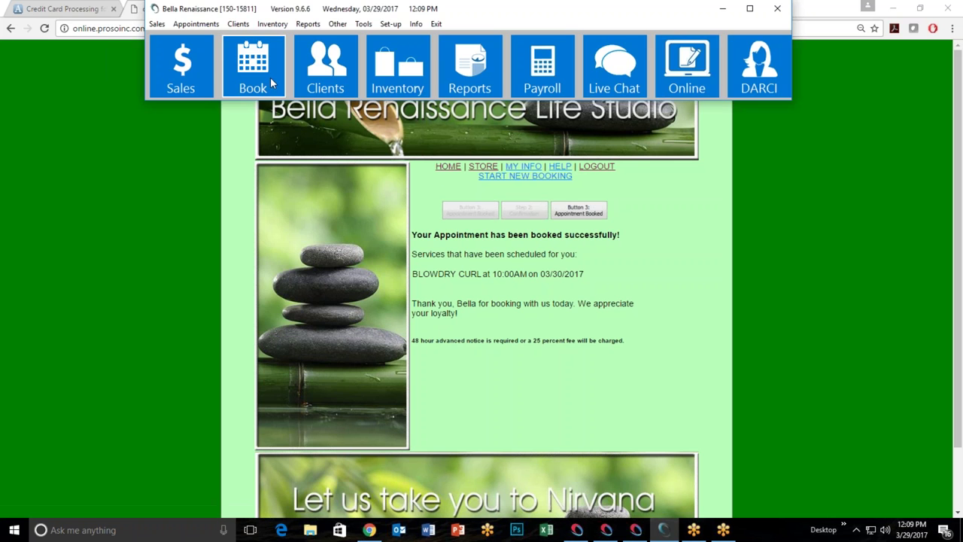
{"action": "left_click", "coordinate": [269, 77]}
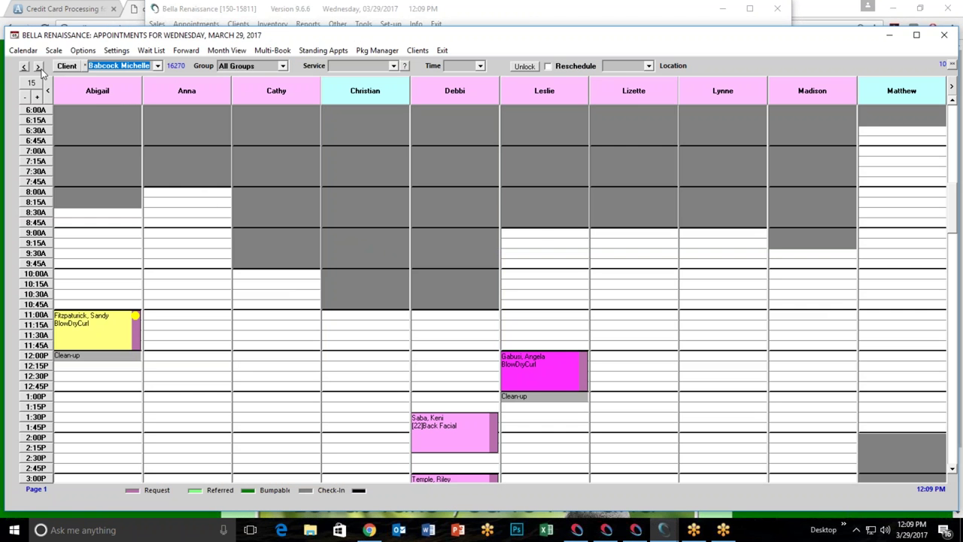
{"action": "left_click", "coordinate": [38, 67]}
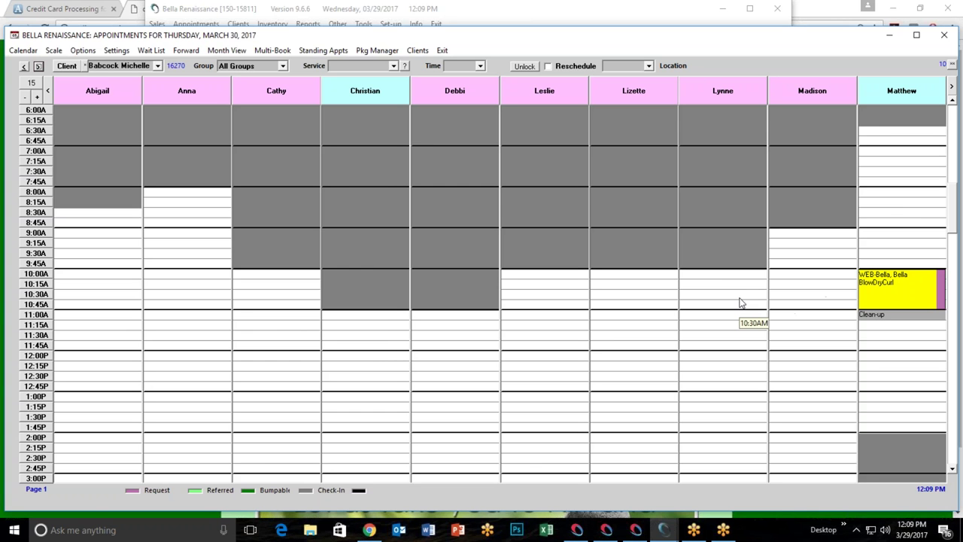
{"action": "left_click", "coordinate": [442, 51]}
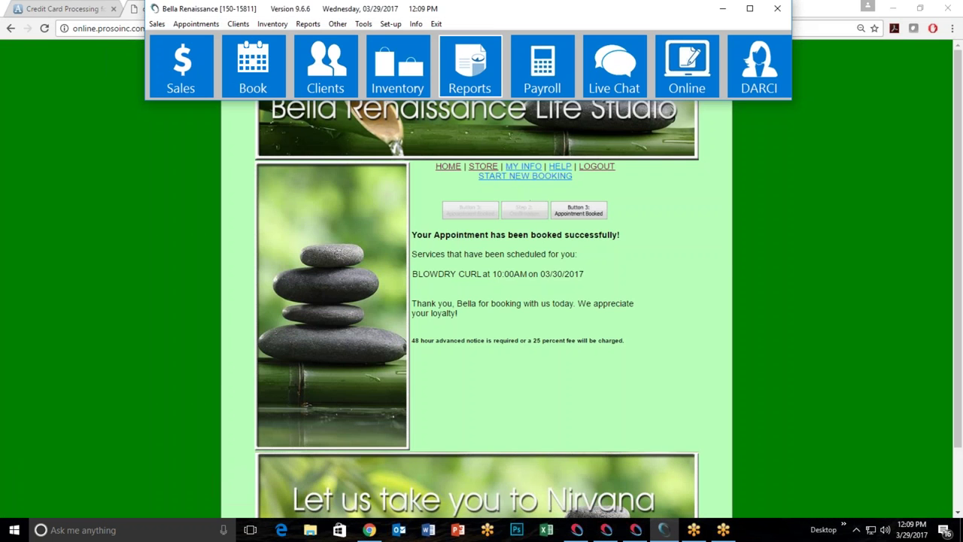
{"action": "left_click", "coordinate": [253, 66]}
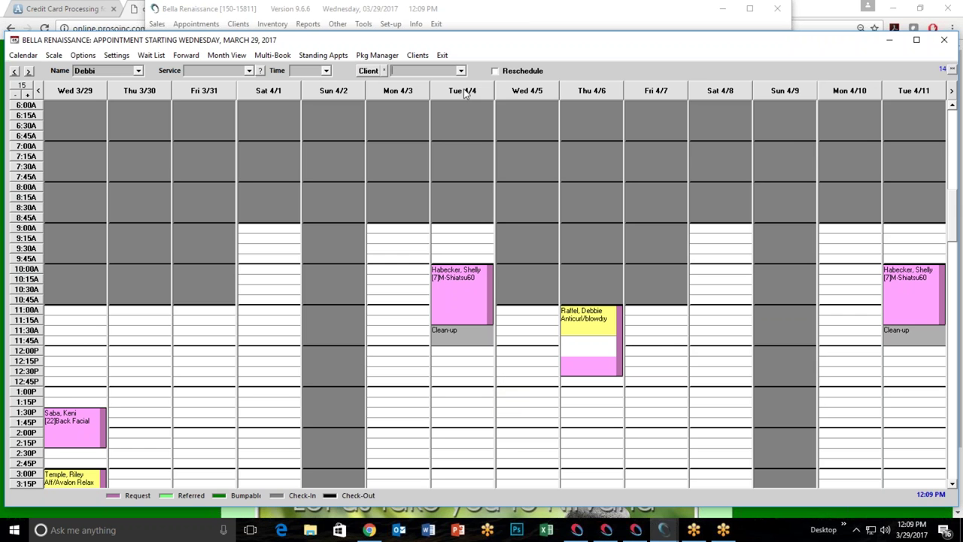
{"action": "left_click", "coordinate": [442, 56]}
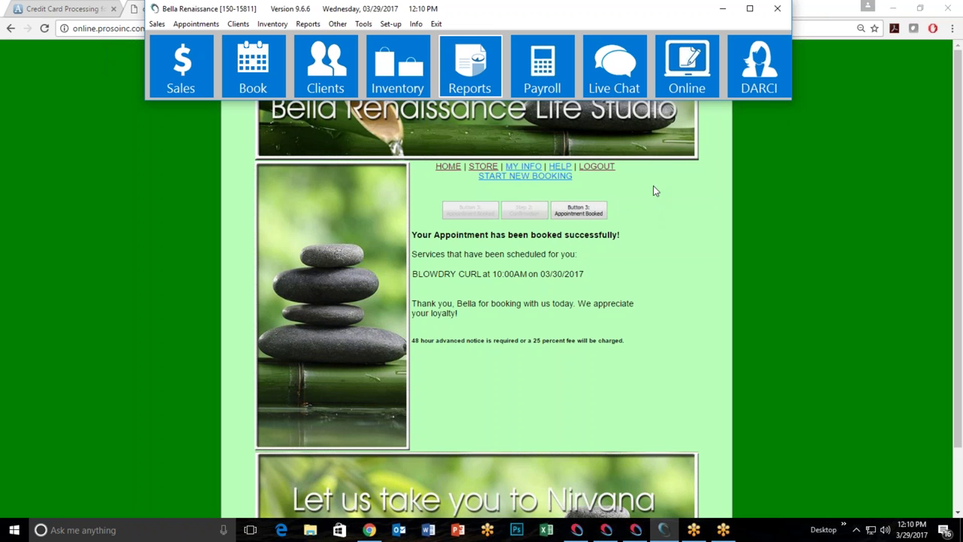
Start a new booking and go from Book Now to the operator login page.
{"action": "left_click", "coordinate": [519, 176]}
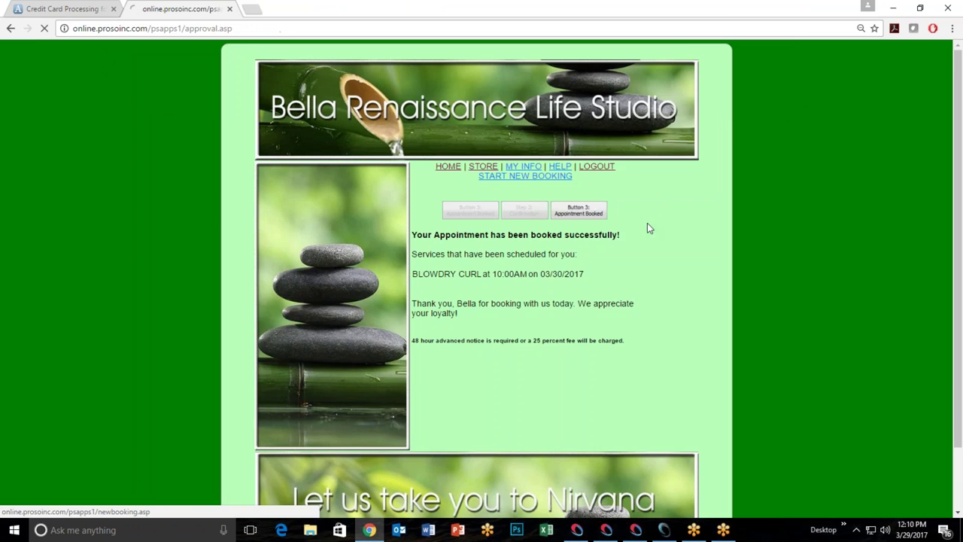
{"action": "left_click", "coordinate": [893, 8]}
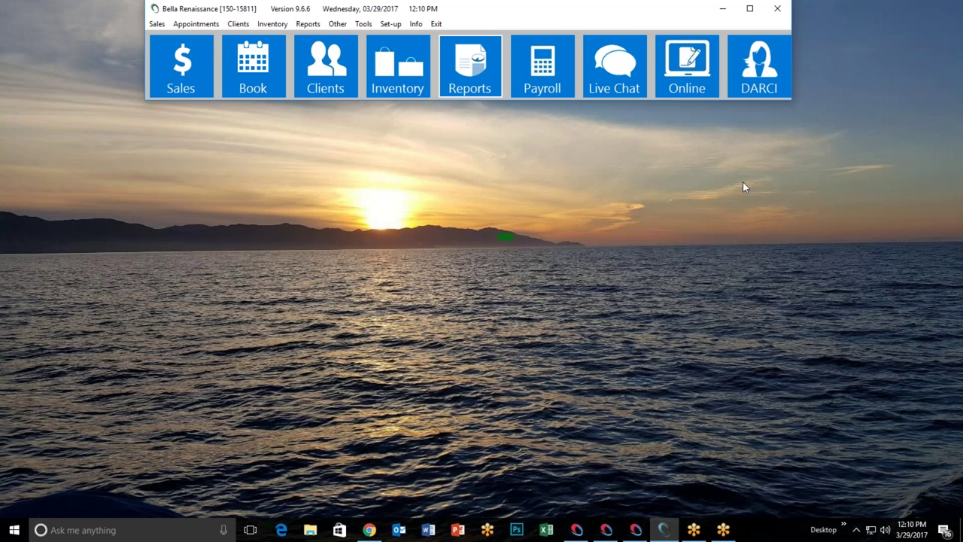
{"action": "left_click", "coordinate": [369, 530]}
{"action": "left_click", "coordinate": [485, 172]}
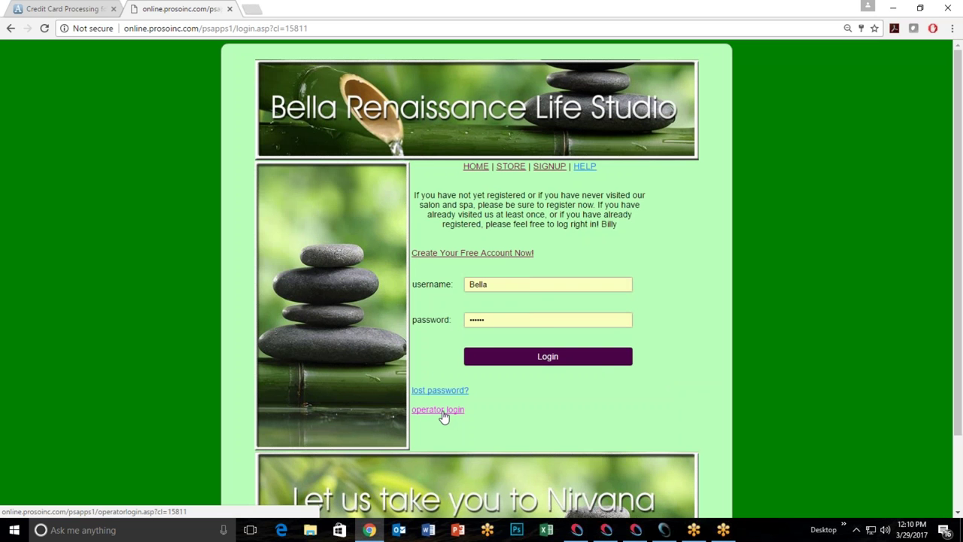
{"action": "left_click", "coordinate": [444, 411]}
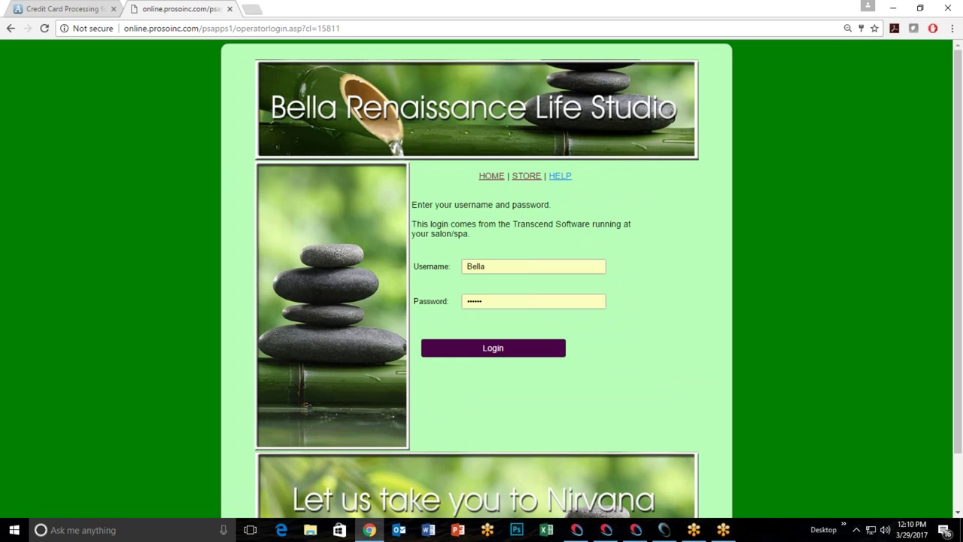
Sign in as operator with the saved operator credentials.
{"action": "double_click", "coordinate": [499, 266]}
{"action": "left_click", "coordinate": [501, 296]}
{"action": "left_click", "coordinate": [500, 300]}
{"action": "left_click", "coordinate": [419, 304]}
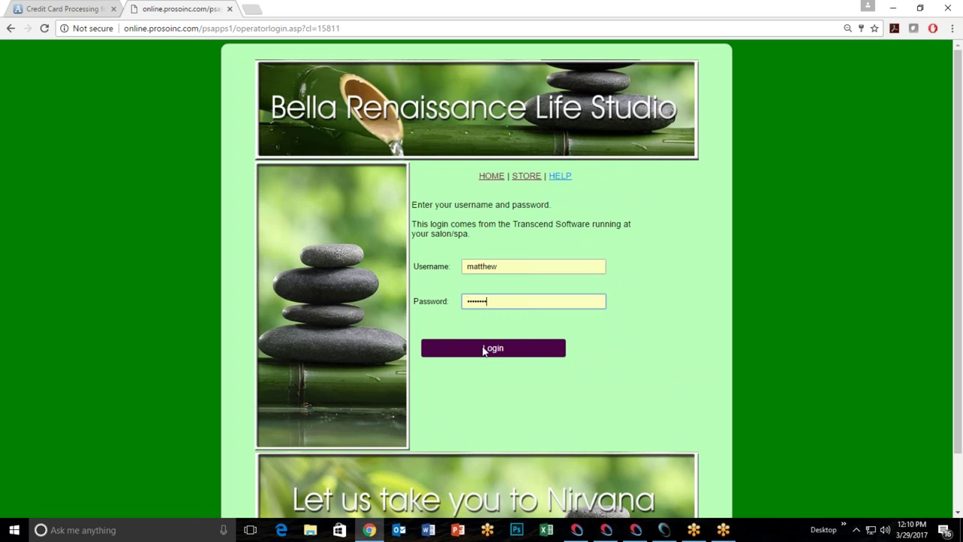
{"action": "left_click", "coordinate": [502, 353]}
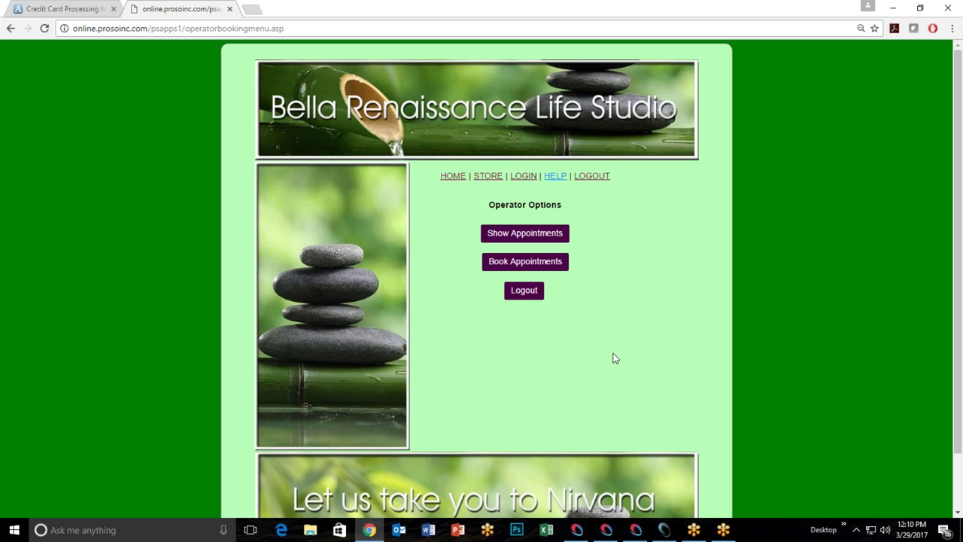
Show appointments dated March 29 through April 1, 2017 via Show Appointments and Lookup Appointments.
{"action": "left_click", "coordinate": [533, 238]}
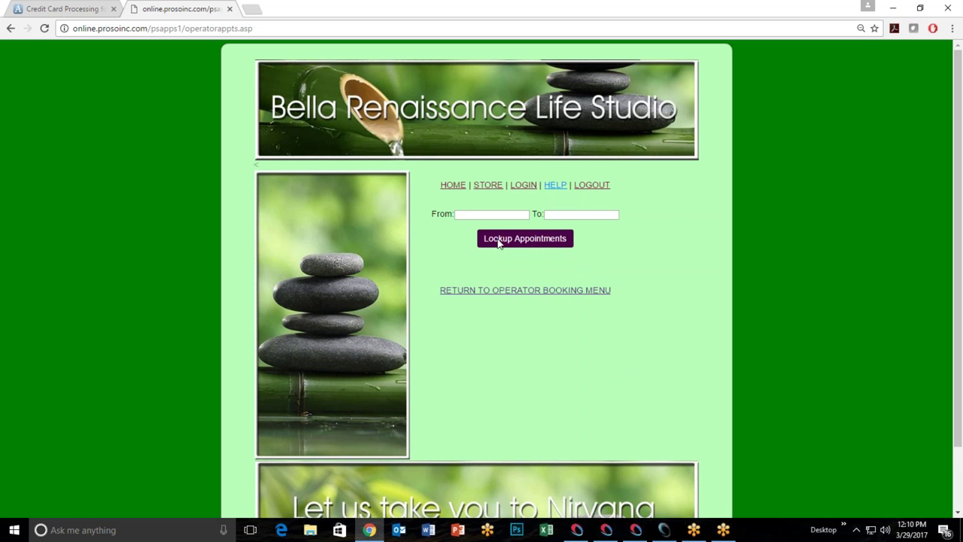
{"action": "left_click", "coordinate": [467, 216]}
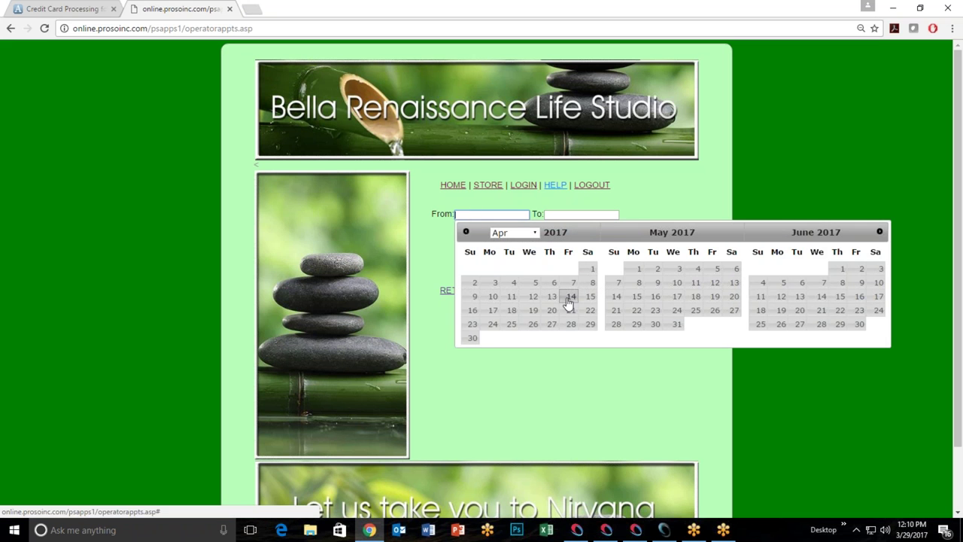
{"action": "left_click", "coordinate": [466, 231]}
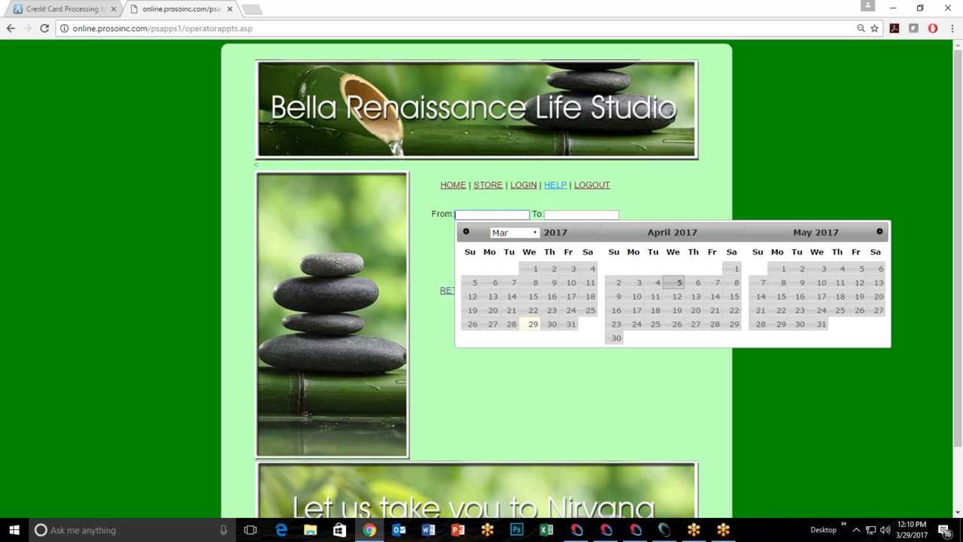
{"action": "left_click", "coordinate": [533, 330]}
{"action": "left_click", "coordinate": [562, 214]}
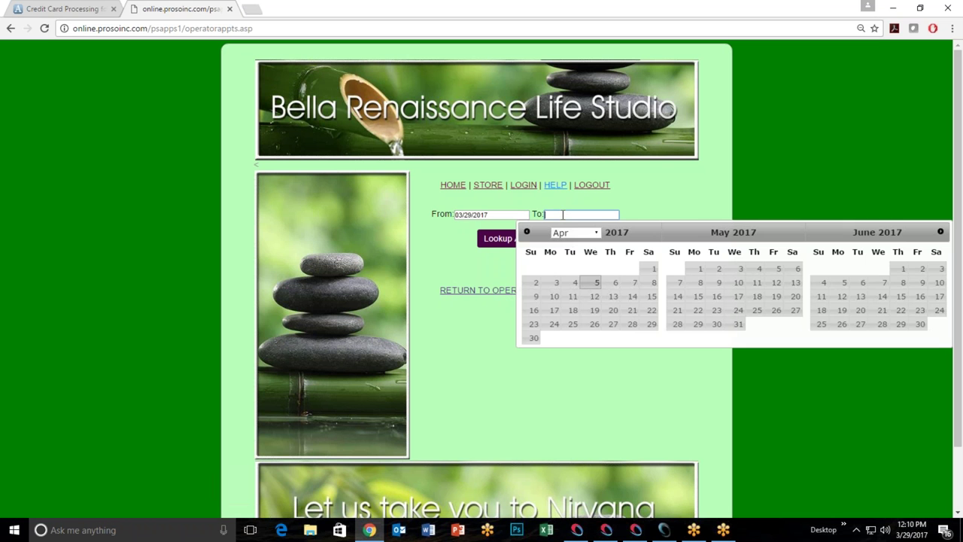
{"action": "left_click", "coordinate": [653, 269]}
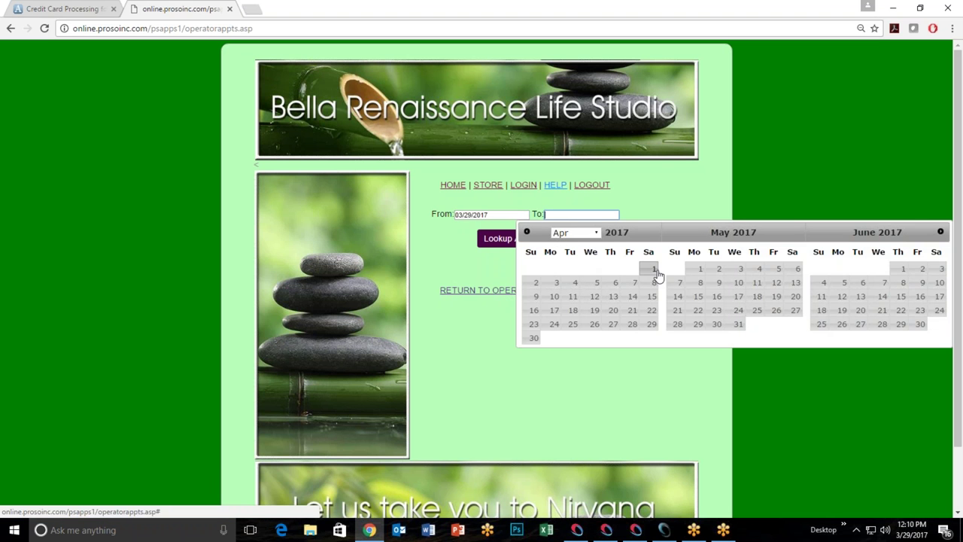
{"action": "left_click", "coordinate": [527, 239]}
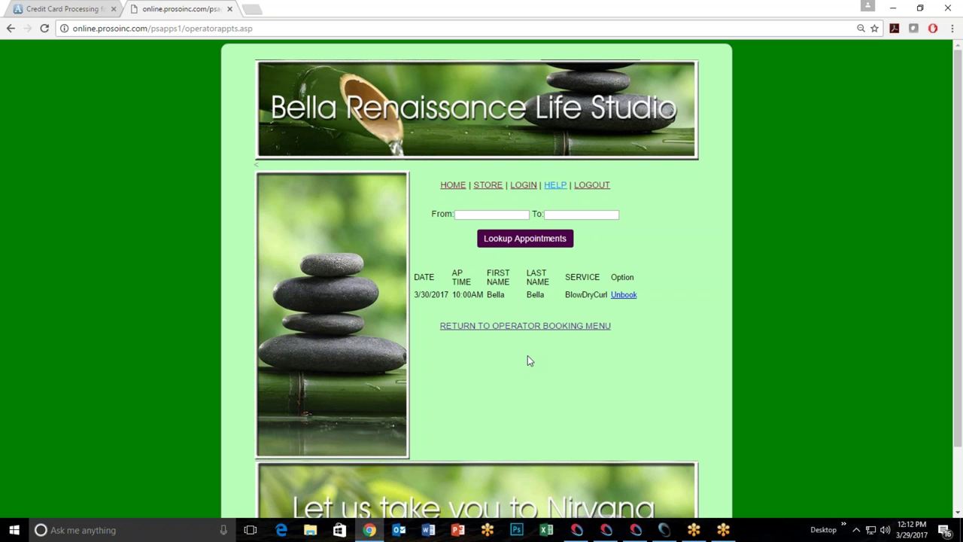
Open the Gift Cards setup from Setup Online Store and move its dialog aside.
{"action": "left_click", "coordinate": [493, 187]}
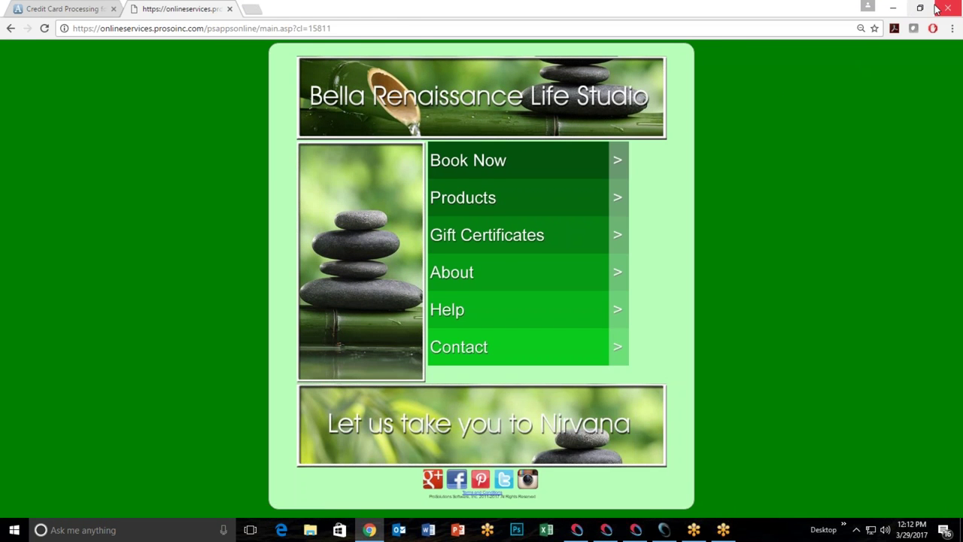
{"action": "left_click", "coordinate": [892, 8]}
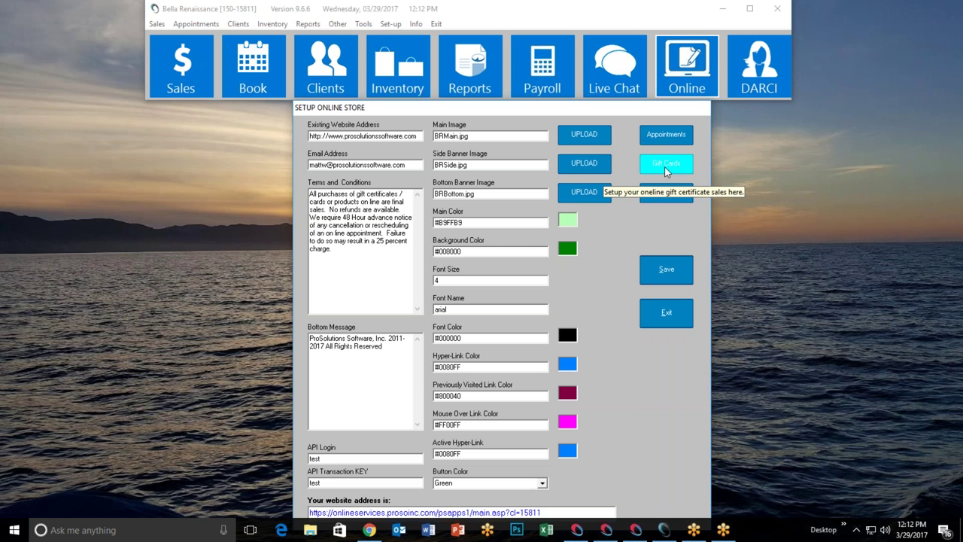
{"action": "left_click", "coordinate": [666, 167]}
{"action": "mouse_move", "coordinate": [467, 172]}
{"action": "left_mouse_down"}
{"action": "mouse_move", "coordinate": [175, 172]}
{"action": "mouse_move", "coordinate": [836, 173]}
{"action": "mouse_move", "coordinate": [449, 179]}
{"action": "mouse_move", "coordinate": [475, 167]}
{"action": "left_mouse_up"}
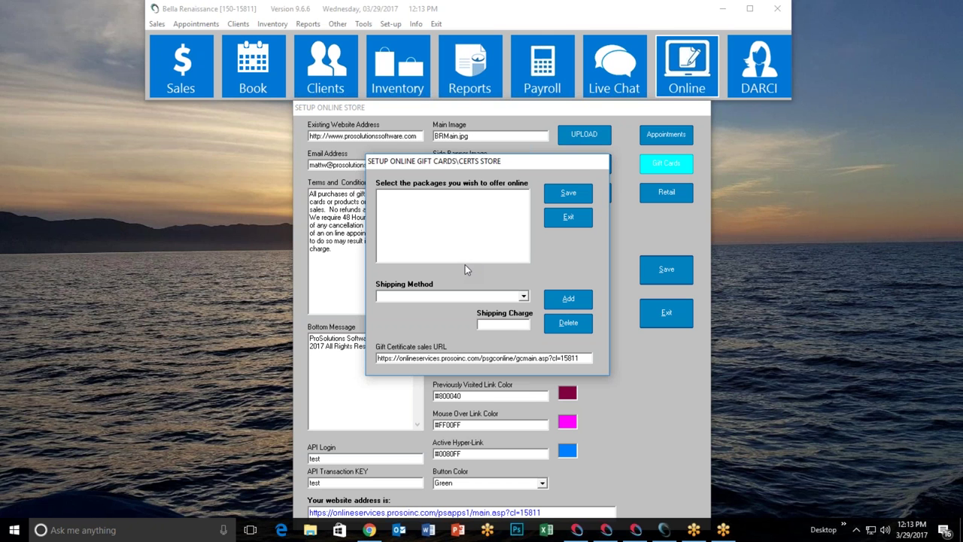
Delete the Card Fed Ex Overnight and Card USPS First Class shipping methods.
{"action": "left_click", "coordinate": [523, 297]}
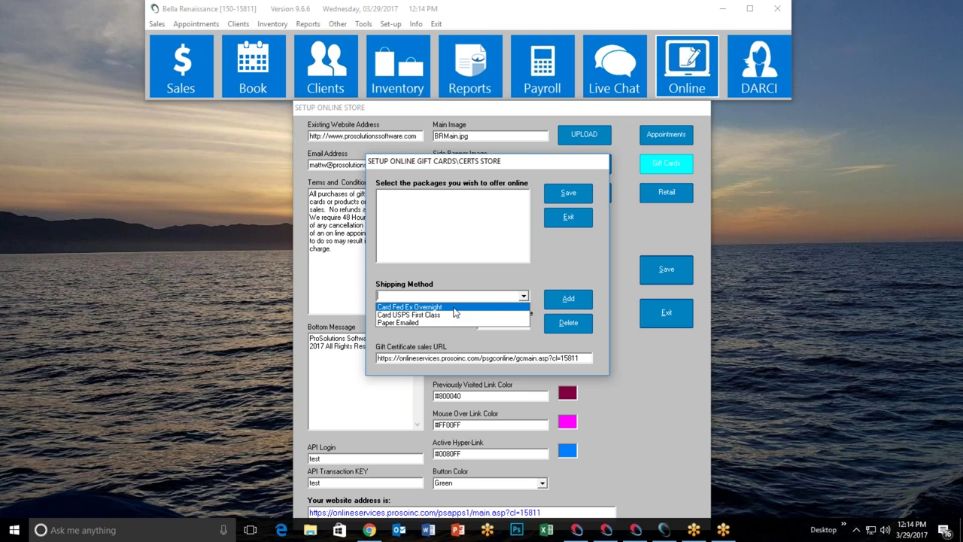
{"action": "left_click", "coordinate": [454, 308]}
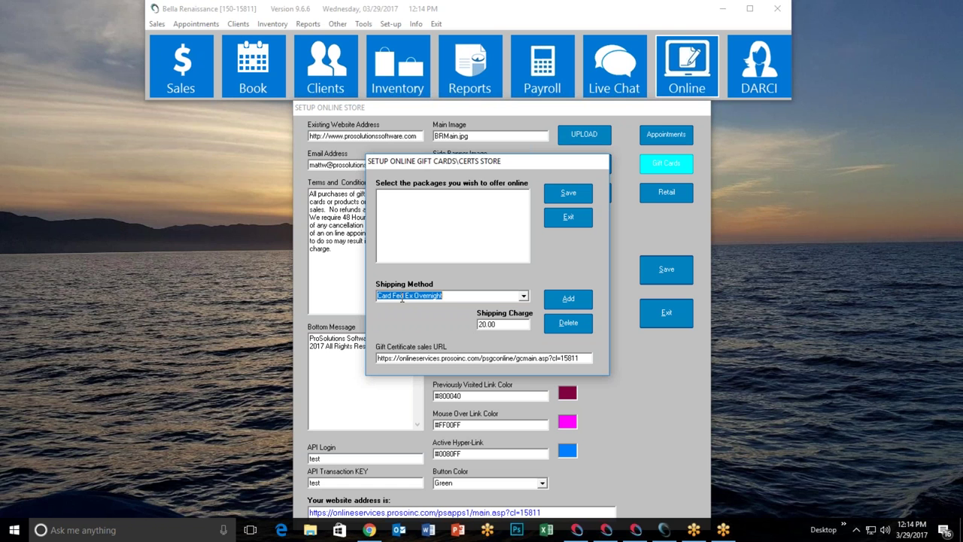
{"action": "left_click", "coordinate": [564, 323]}
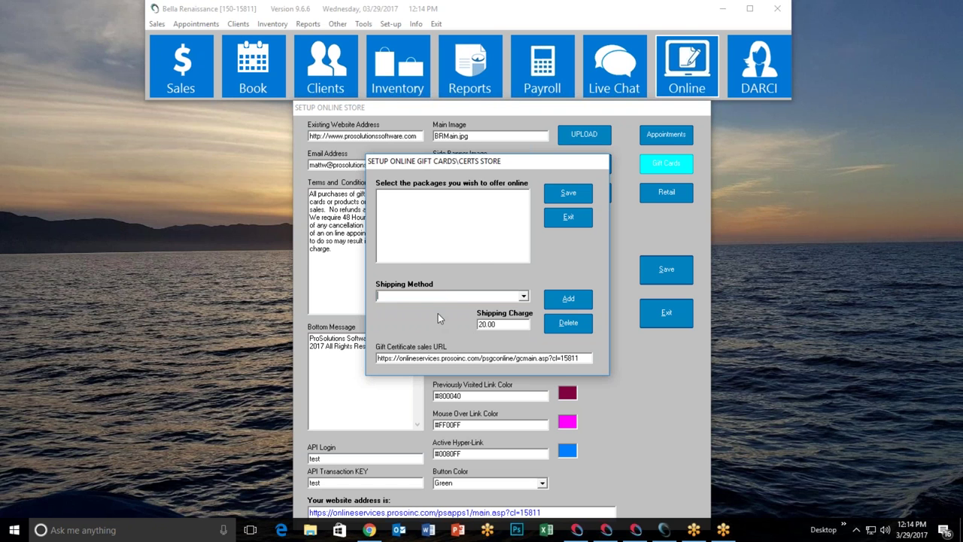
{"action": "left_click", "coordinate": [524, 297]}
{"action": "left_click", "coordinate": [450, 307]}
{"action": "left_click", "coordinate": [566, 322]}
Delete the Paper Emailed shipping method and save the gift card settings.
{"action": "left_click", "coordinate": [524, 296]}
{"action": "left_click", "coordinate": [426, 310]}
{"action": "left_click", "coordinate": [568, 328]}
{"action": "left_click", "coordinate": [568, 194]}
{"action": "left_click", "coordinate": [506, 302]}
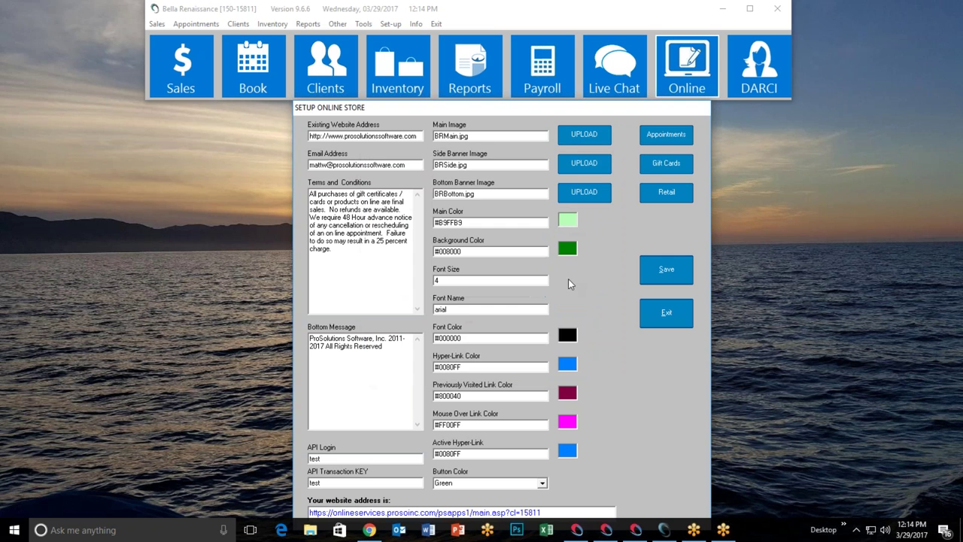
Reopen the gift card setup and add an Email shipping method costing 0.0.
{"action": "left_click", "coordinate": [664, 167]}
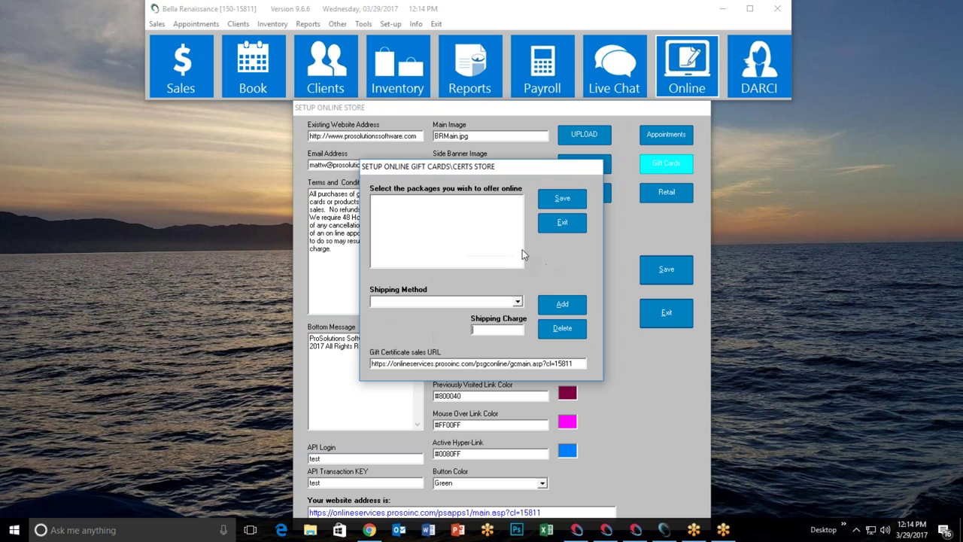
{"action": "left_click", "coordinate": [517, 301]}
{"action": "left_click", "coordinate": [533, 280]}
{"action": "type", "text": "Email"}
{"action": "left_click", "coordinate": [489, 330]}
{"action": "type", "text": "0.0"}
{"action": "left_click", "coordinate": [556, 305]}
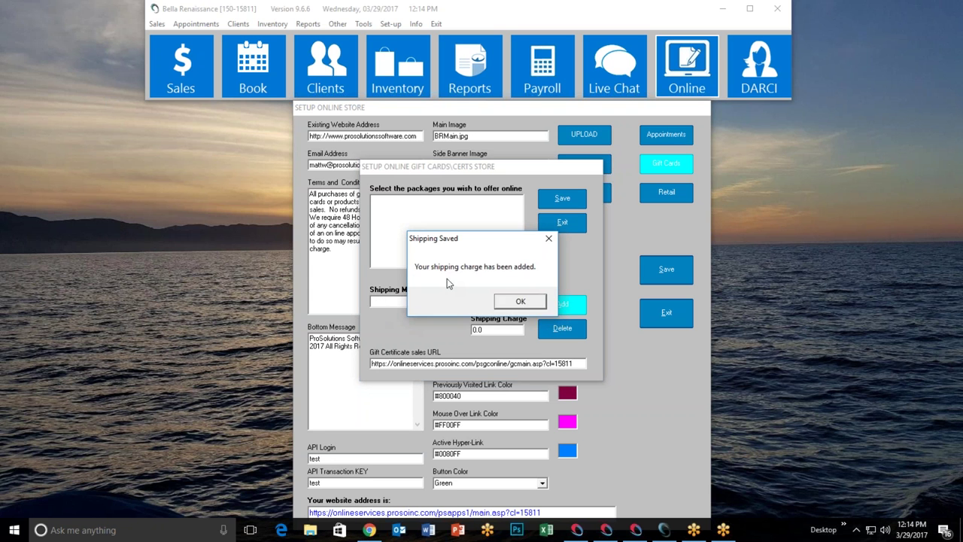
{"action": "left_click", "coordinate": [510, 302]}
Add a Fed Ex Overnight shipping method with a 20.00 charge.
{"action": "left_click", "coordinate": [378, 304]}
{"action": "type", "text": "Fed Ex Overnight"}
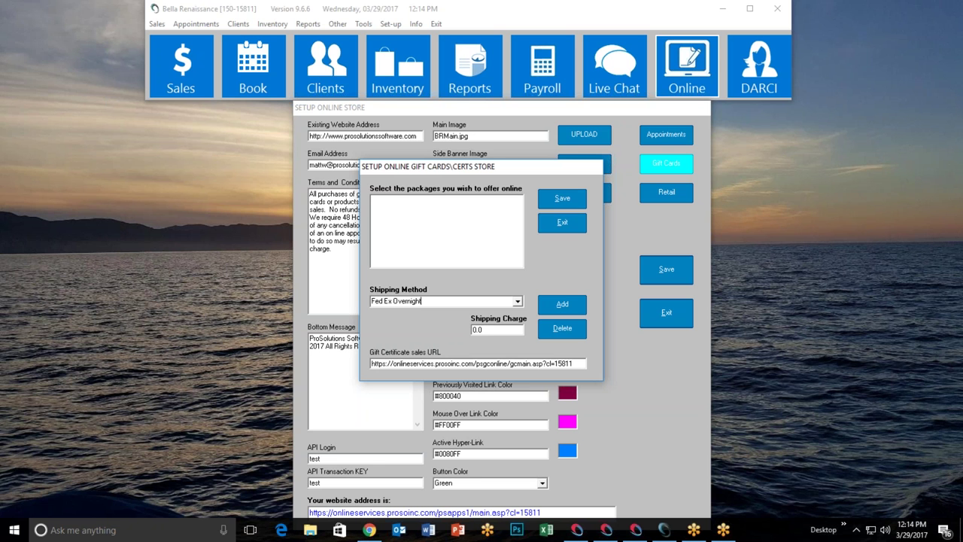
{"action": "left_click_drag", "start_coordinate": [484, 330], "coordinate": [456, 329]}
{"action": "type", "text": "20.00"}
{"action": "left_click", "coordinate": [565, 303]}
{"action": "left_click", "coordinate": [555, 301]}
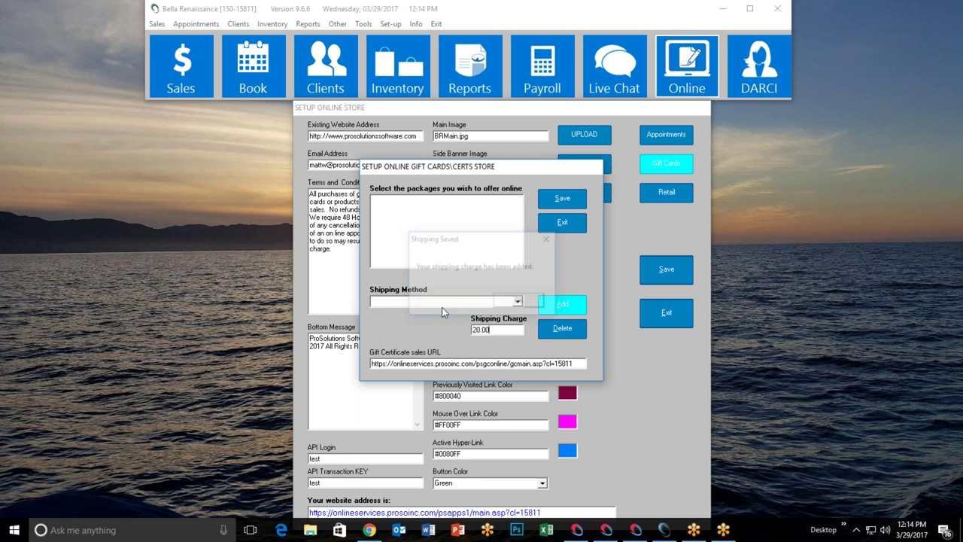
Add a custom shipping method with a 25.00 charge.
{"action": "type", "text": "Bil"}
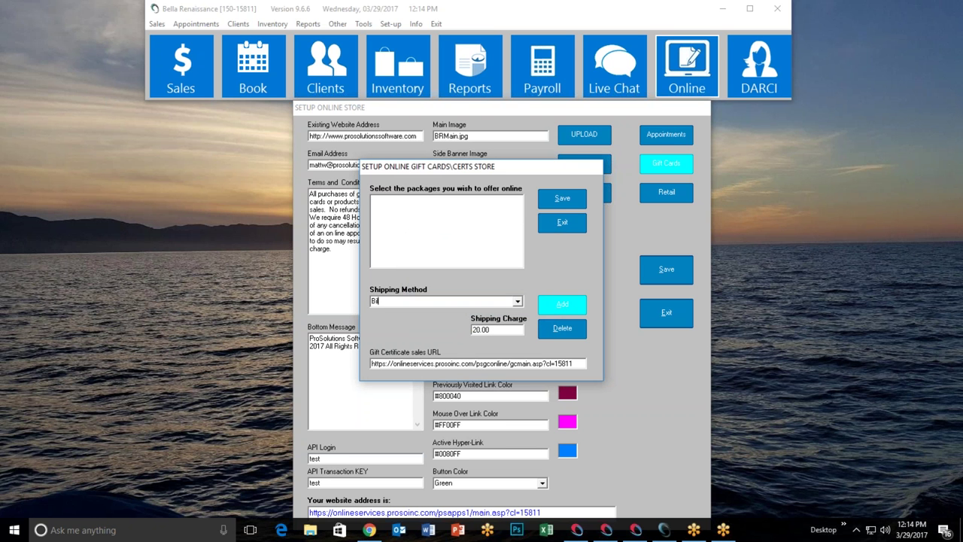
{"action": "type", "text": "ly shipping"}
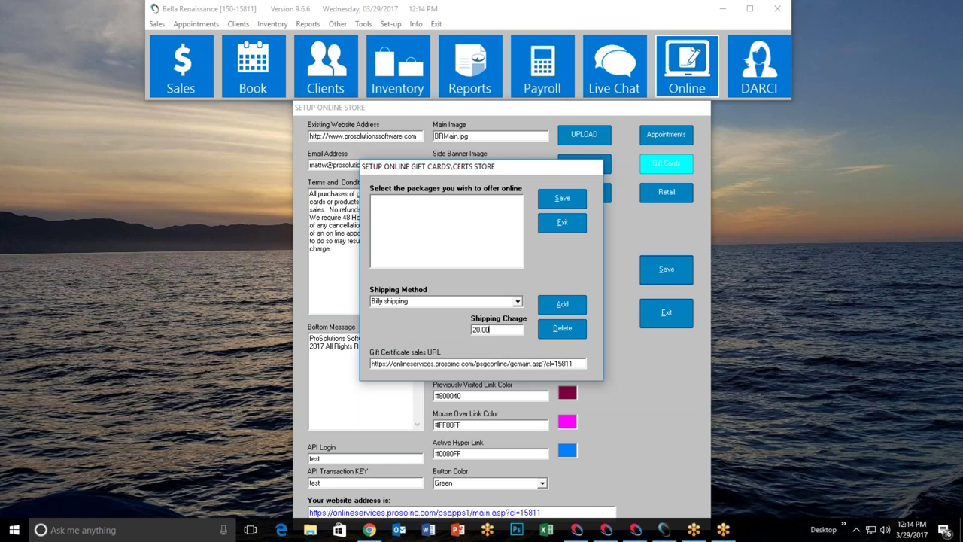
{"action": "left_click", "coordinate": [500, 331]}
{"action": "type", "text": "25.00"}
{"action": "left_click", "coordinate": [550, 308]}
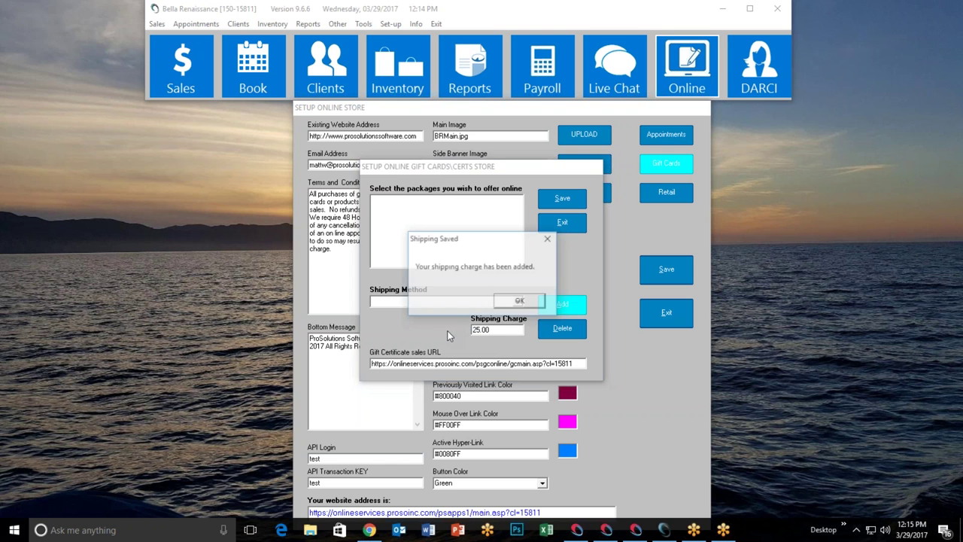
{"action": "key", "text": "Return"}
Verify the saved shipping methods, exit both setup dialogs, and open the store's Gift Certificates page.
{"action": "left_click", "coordinate": [517, 301]}
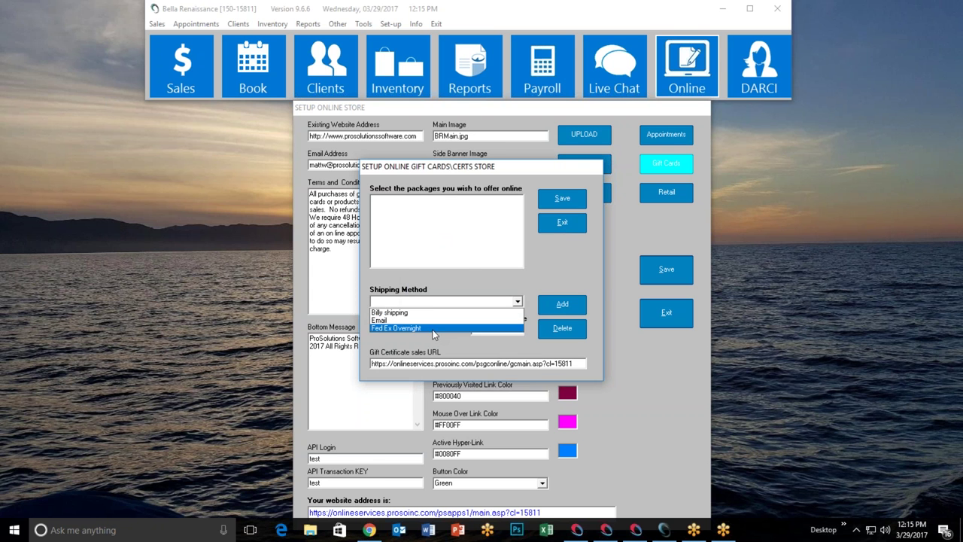
{"action": "left_click", "coordinate": [555, 256]}
{"action": "left_click", "coordinate": [576, 225]}
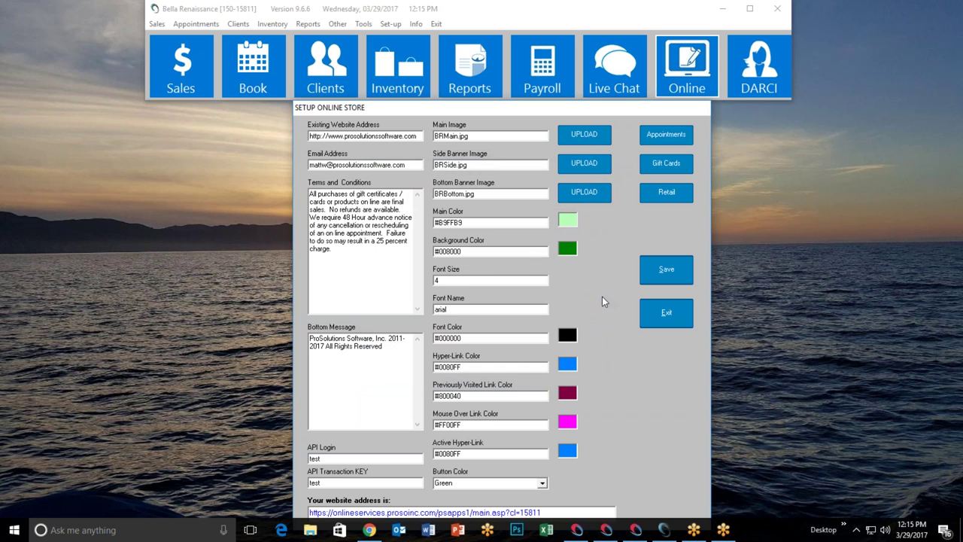
{"action": "left_click", "coordinate": [669, 168]}
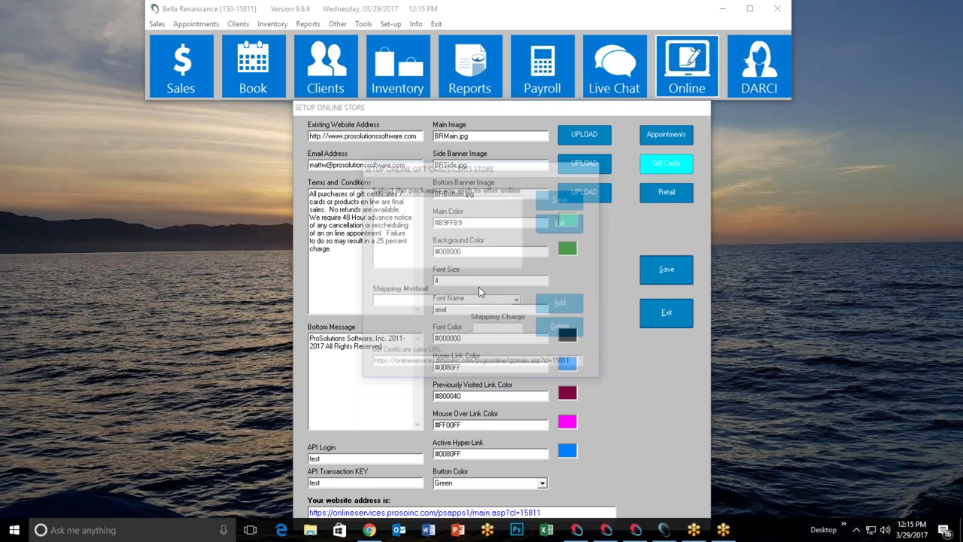
{"action": "left_click", "coordinate": [518, 302]}
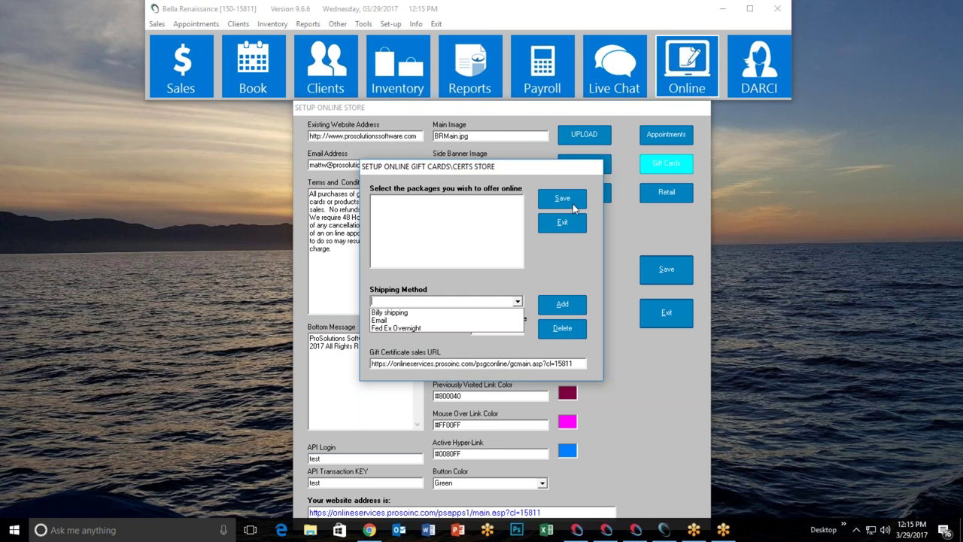
{"action": "left_click", "coordinate": [566, 229]}
{"action": "left_click", "coordinate": [566, 229]}
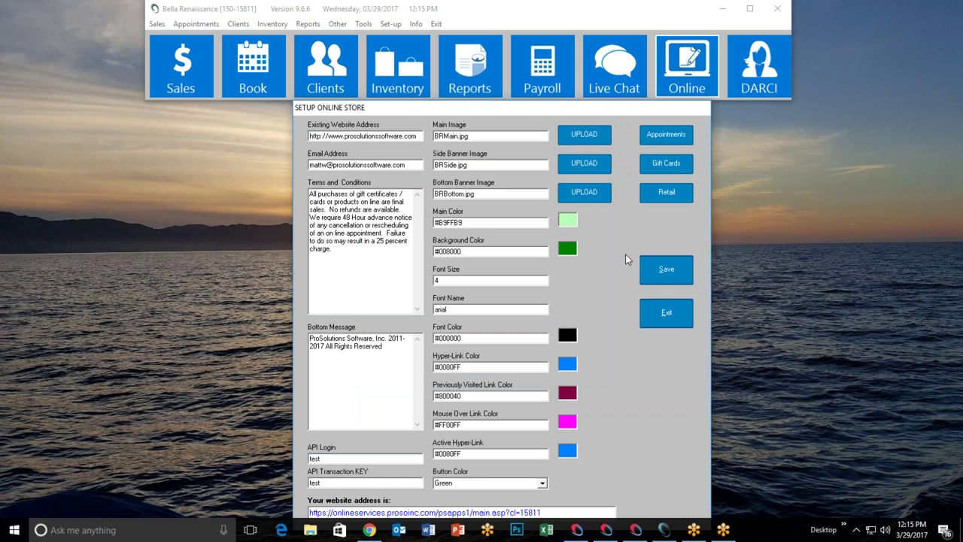
{"action": "left_click", "coordinate": [666, 314]}
{"action": "left_click", "coordinate": [369, 530]}
{"action": "left_click", "coordinate": [467, 245]}
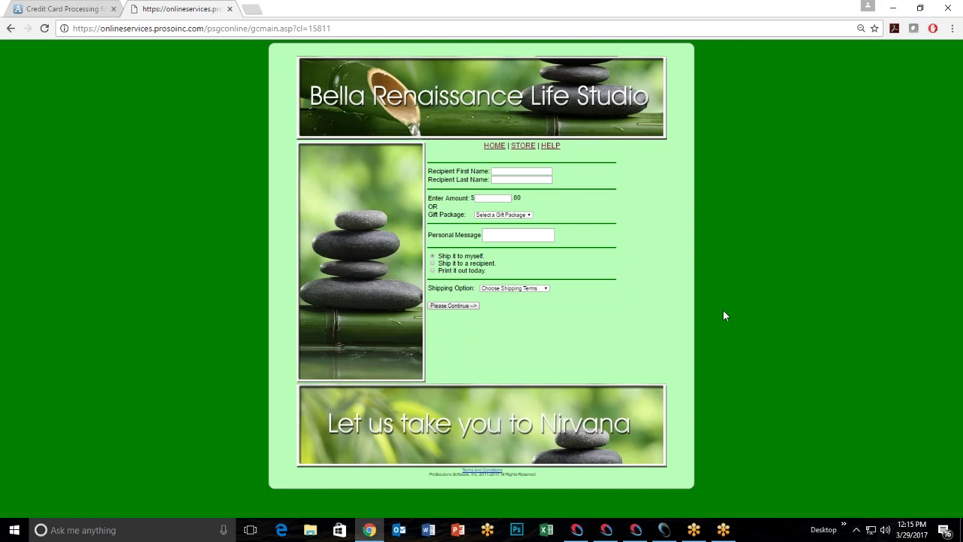
Zoom in and enter the recipient's first and last name on the certificate form.
{"action": "key", "text": "ctrl+plus"}
{"action": "key", "text": "ctrl+plus"}
{"action": "key", "text": "ctrl+plus"}
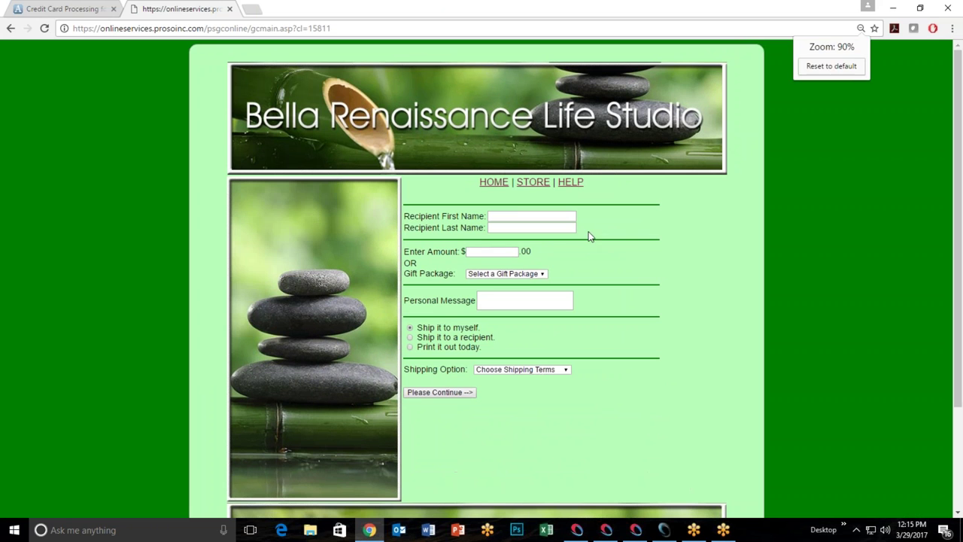
{"action": "left_click", "coordinate": [514, 215]}
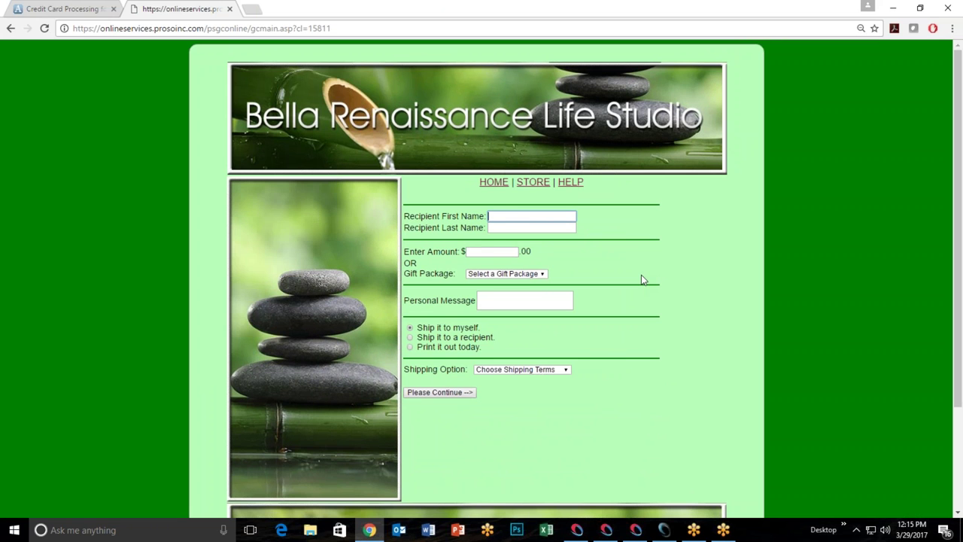
{"action": "key", "text": "Tab"}
{"action": "key", "text": "Tab"}
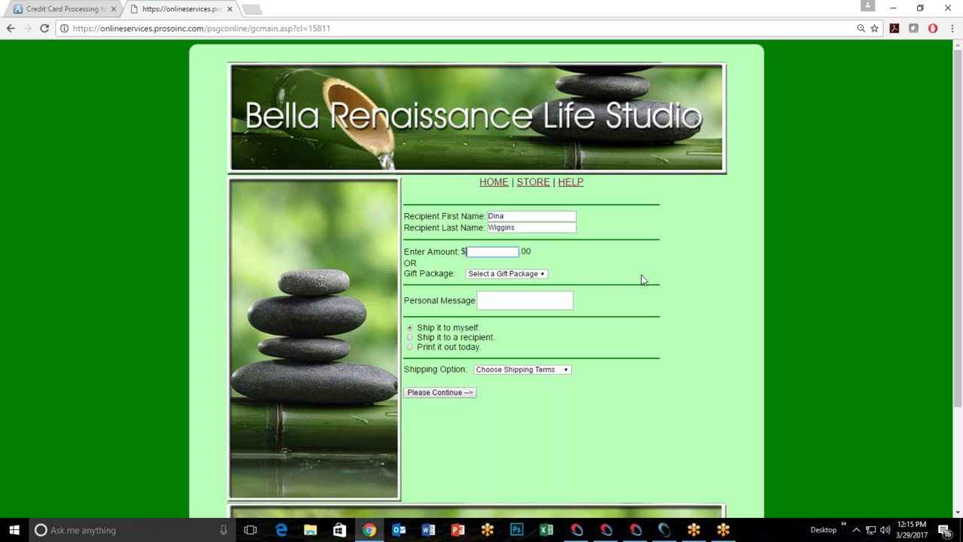
Set the gift amount to 100 and write 'Congratulations on being married to me!'.
{"action": "left_click", "coordinate": [543, 275]}
{"action": "left_click", "coordinate": [526, 263]}
{"action": "left_click", "coordinate": [491, 252]}
{"action": "type", "text": "100"}
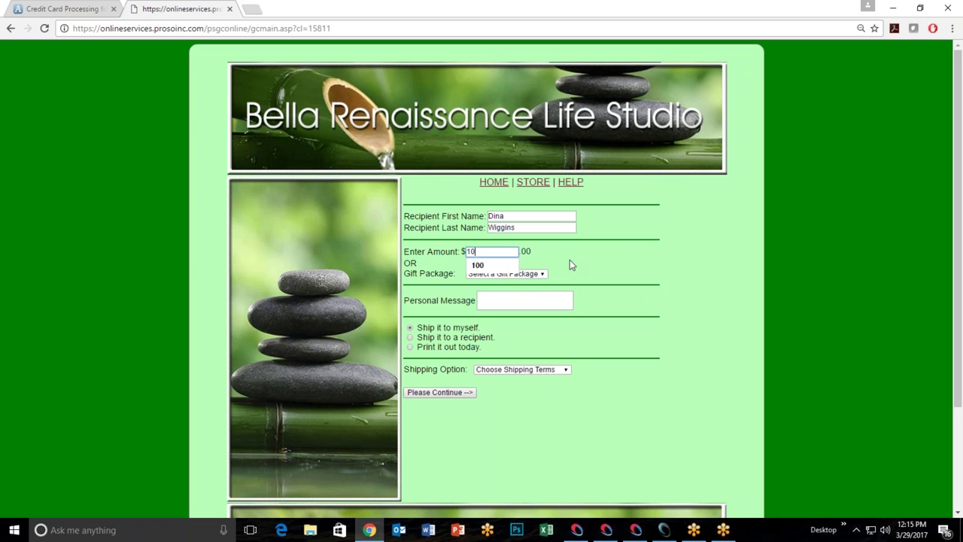
{"action": "left_click", "coordinate": [531, 253]}
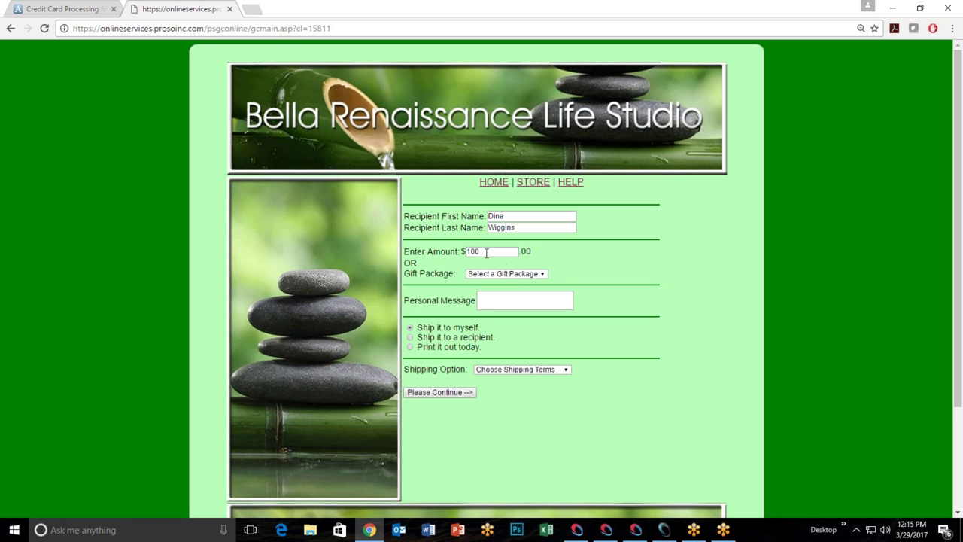
{"action": "left_click", "coordinate": [495, 302]}
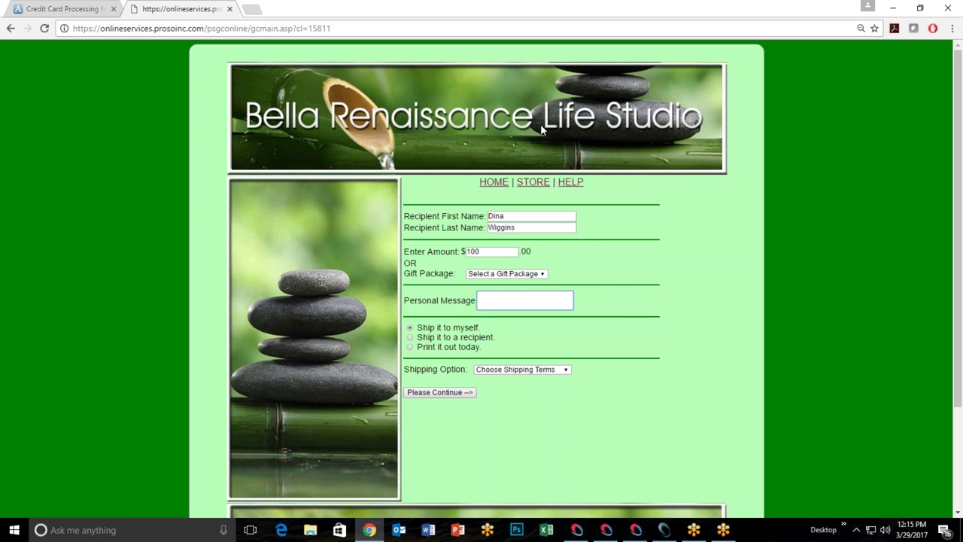
{"action": "type", "text": "Congratulations on being married to me!"}
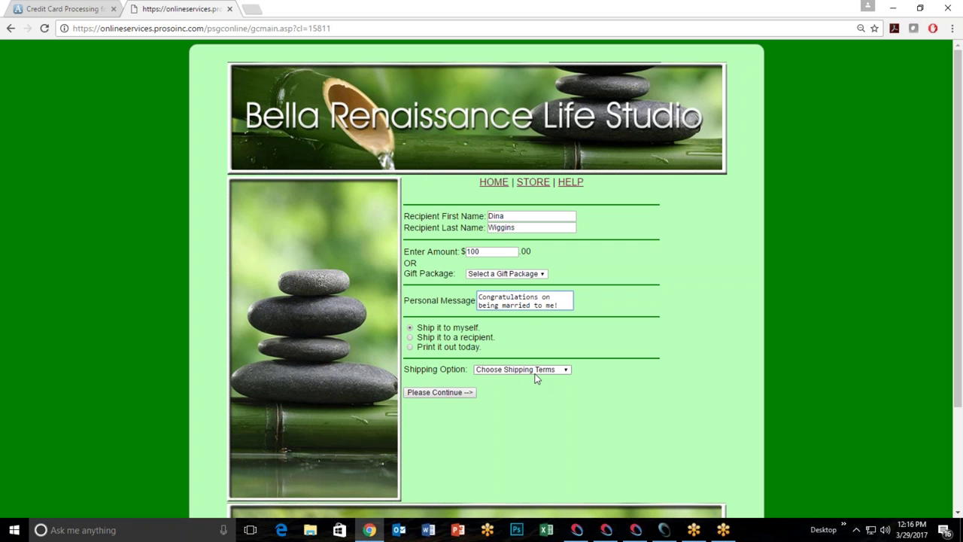
Choose 'Email - $0.00' shipping, add the $100 certificate to the cart, and proceed to checkout.
{"action": "left_click", "coordinate": [565, 370]}
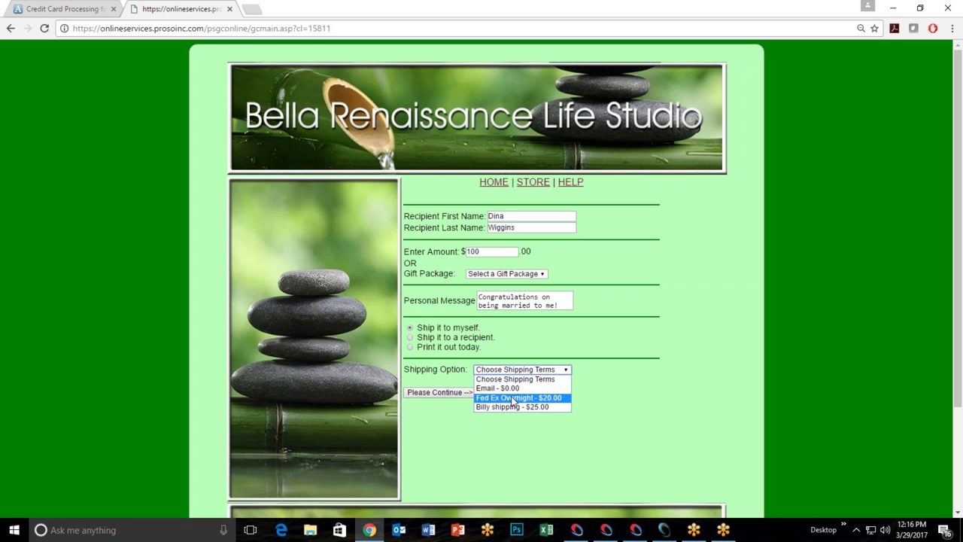
{"action": "left_click", "coordinate": [506, 388]}
{"action": "left_click", "coordinate": [443, 395]}
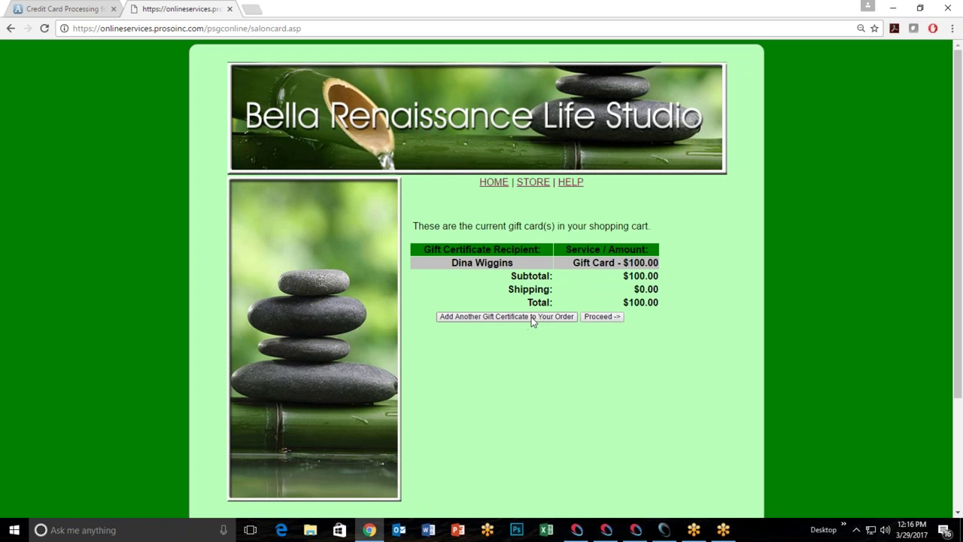
{"action": "left_click", "coordinate": [598, 319]}
Set the checkout credit card type to VISA and select the card number and CVV fields.
{"action": "scroll", "coordinate": [497, 325], "scroll_direction": "down", "scroll_amount": 1}
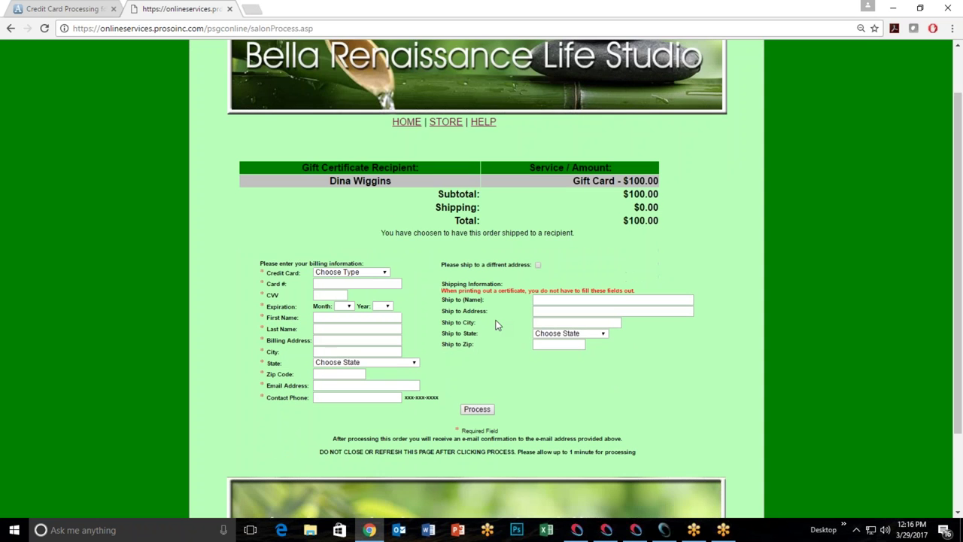
{"action": "scroll", "coordinate": [496, 324], "scroll_direction": "down", "scroll_amount": 1}
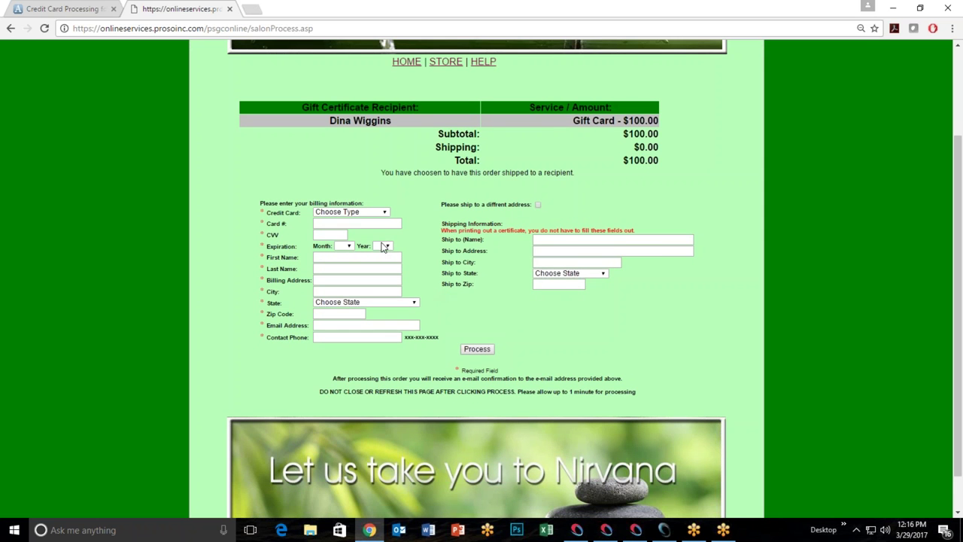
{"action": "left_click", "coordinate": [384, 214]}
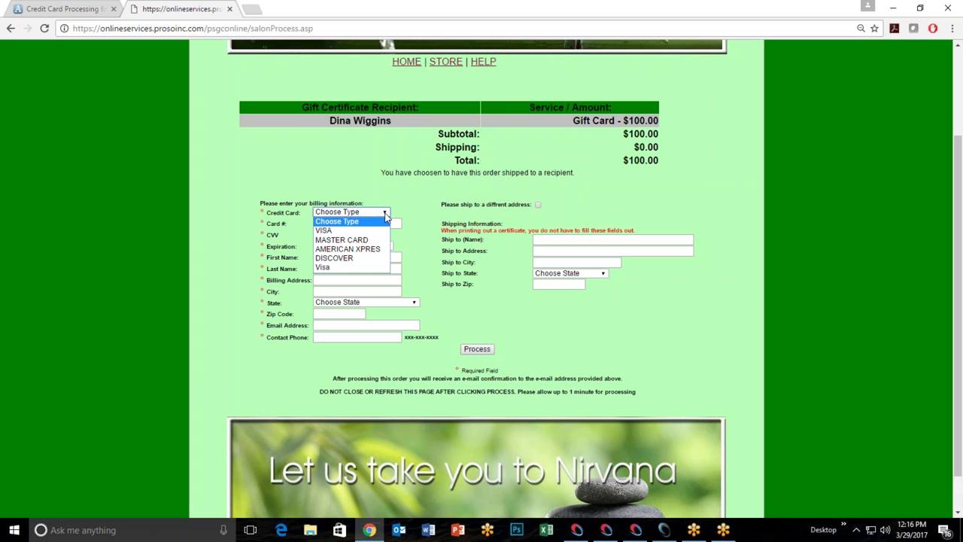
{"action": "left_click", "coordinate": [363, 230]}
{"action": "left_click", "coordinate": [334, 225]}
{"action": "left_click", "coordinate": [329, 236]}
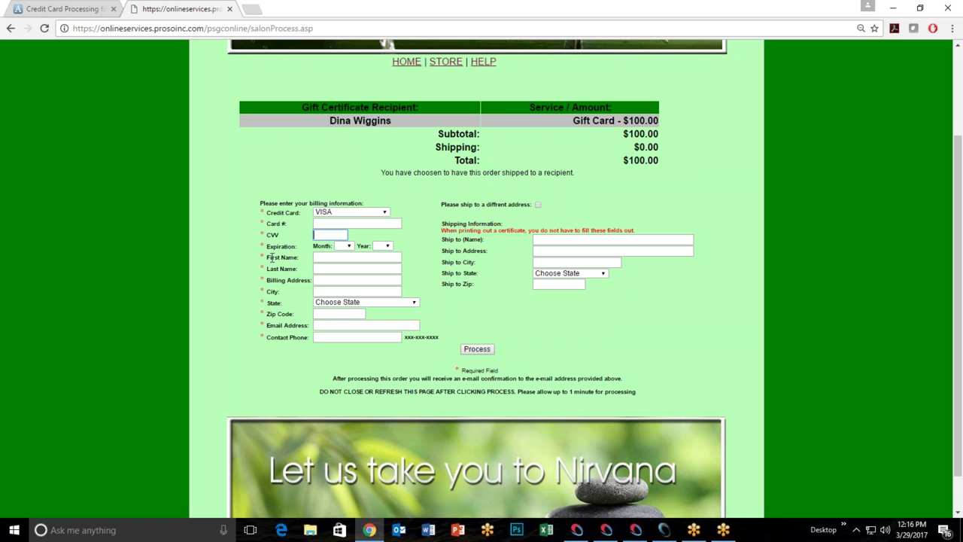
Zoom the checkout page to 150% and toggle shipping to a different address on and off.
{"action": "key", "text": "ctrl+plus"}
{"action": "key", "text": "ctrl+plus"}
{"action": "key", "text": "ctrl+plus"}
{"action": "key", "text": "ctrl+plus"}
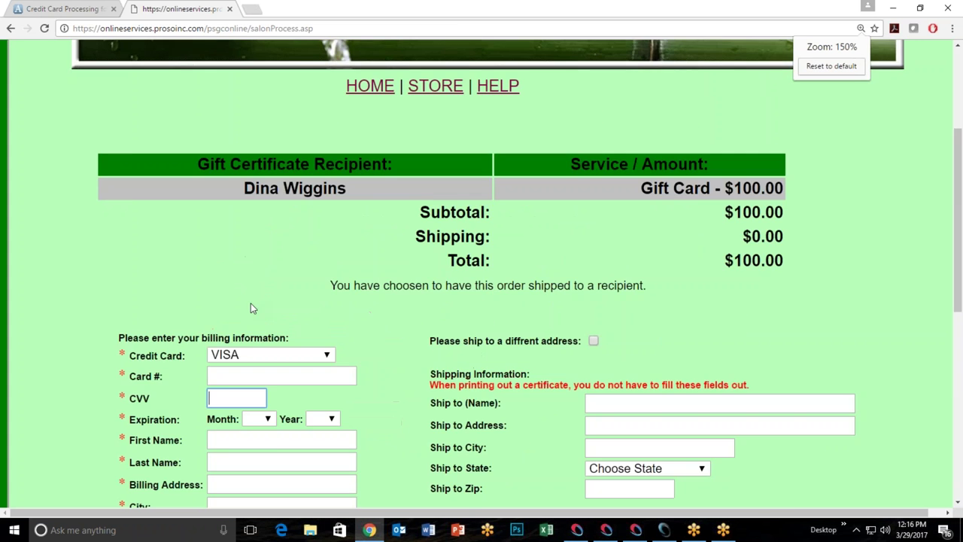
{"action": "scroll", "coordinate": [250, 303], "scroll_direction": "down", "scroll_amount": 3}
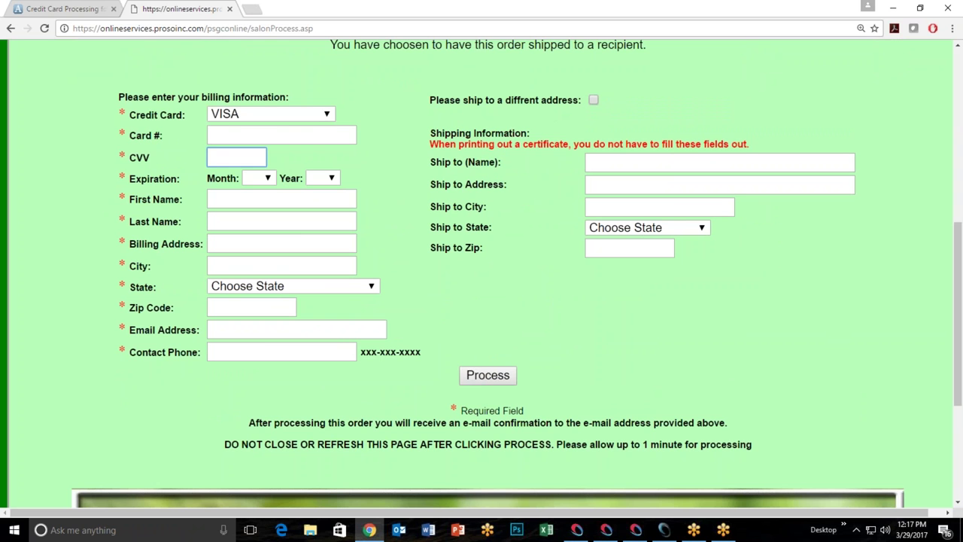
{"action": "left_click", "coordinate": [593, 100]}
{"action": "left_click", "coordinate": [593, 101]}
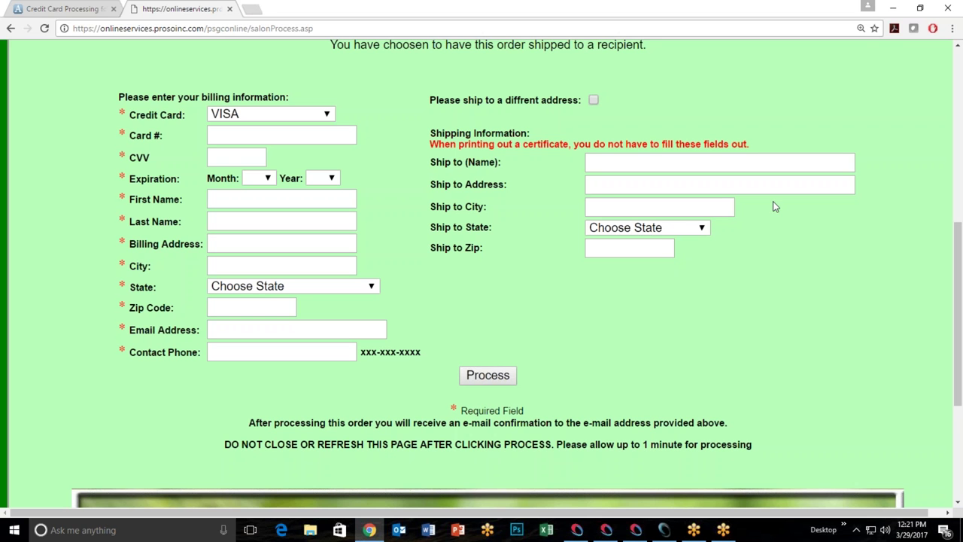
Minimize Chrome to reveal the Bella Renaissance Setup Online Store window.
{"action": "left_click", "coordinate": [64, 9]}
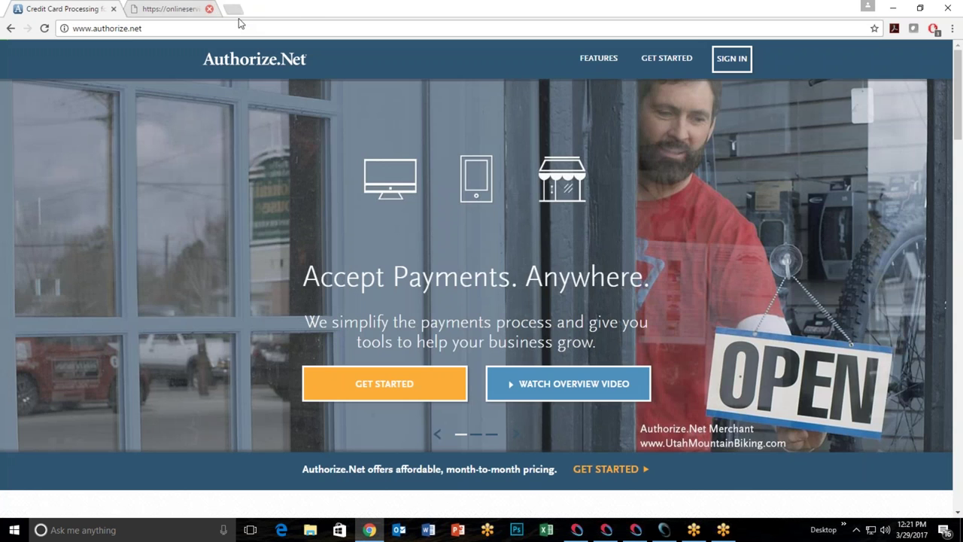
{"action": "left_click", "coordinate": [893, 7]}
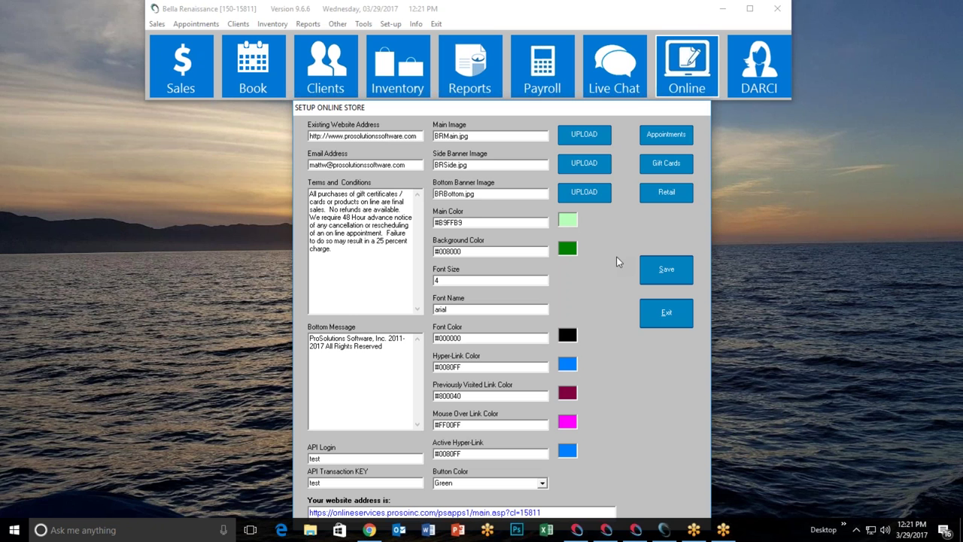
{"action": "left_click", "coordinate": [676, 195]}
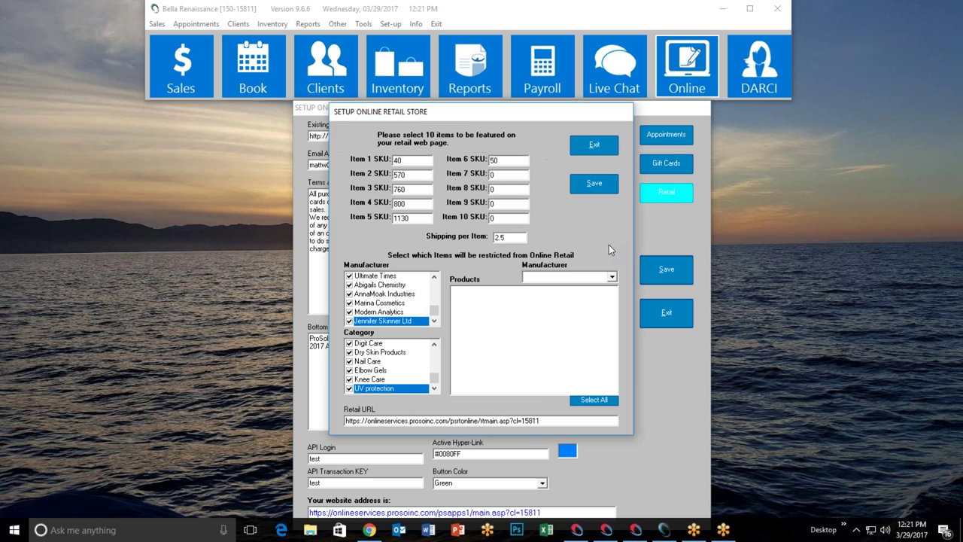
{"action": "mouse_move", "coordinate": [521, 117]}
{"action": "left_mouse_down"}
{"action": "mouse_move", "coordinate": [481, 116]}
{"action": "mouse_move", "coordinate": [630, 161]}
{"action": "mouse_move", "coordinate": [522, 134]}
{"action": "mouse_move", "coordinate": [532, 126]}
{"action": "left_mouse_up"}
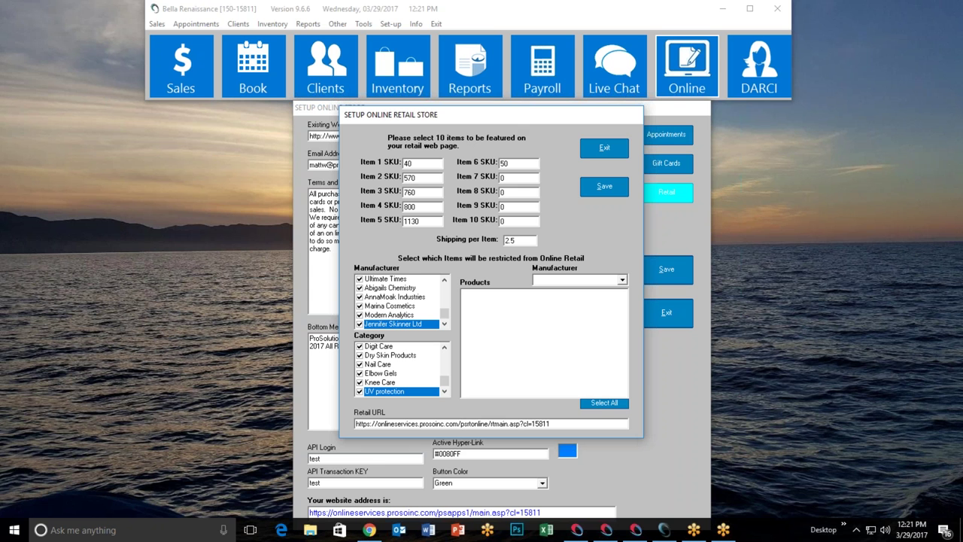
{"action": "left_click", "coordinate": [624, 161]}
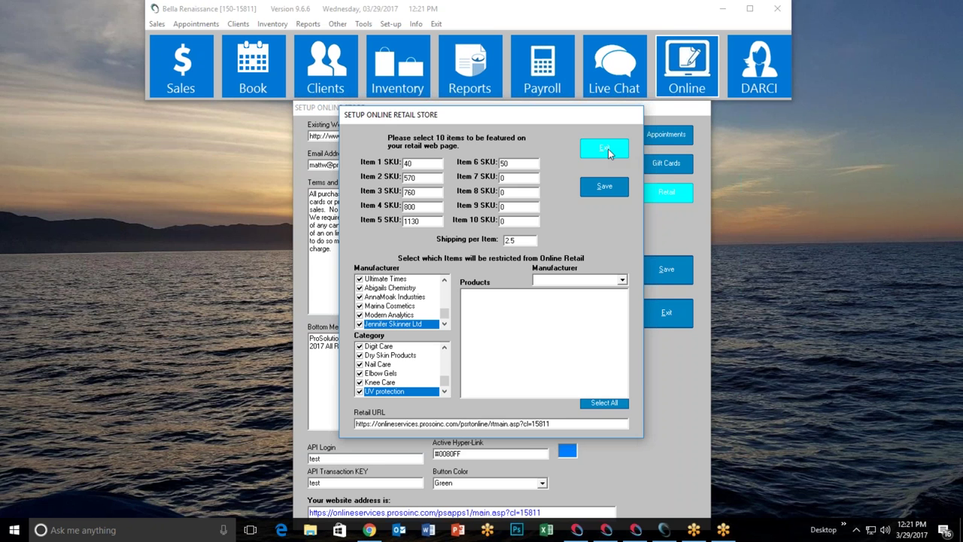
{"action": "left_click", "coordinate": [608, 149]}
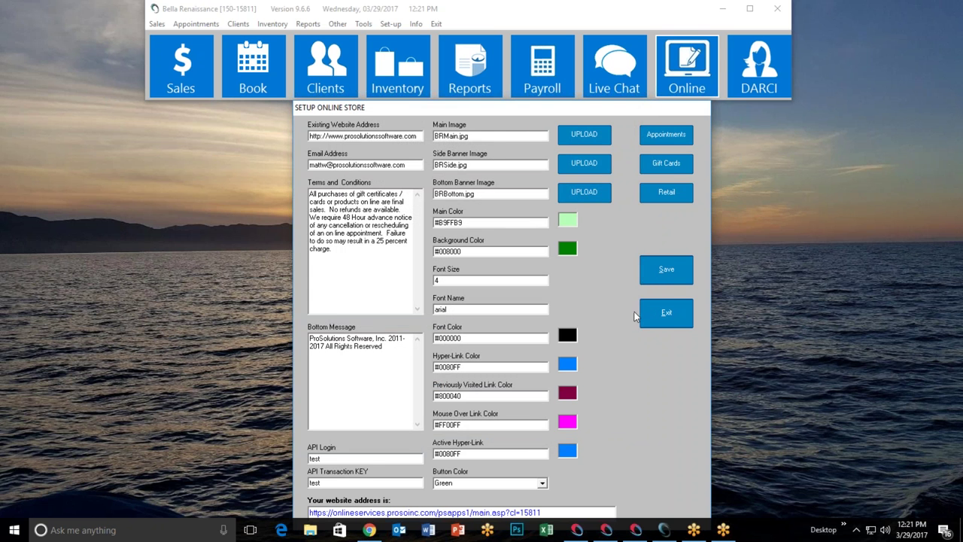
Close the online store setup and browse through the inventory product records by SKU.
{"action": "left_click", "coordinate": [661, 316]}
{"action": "left_click", "coordinate": [403, 79]}
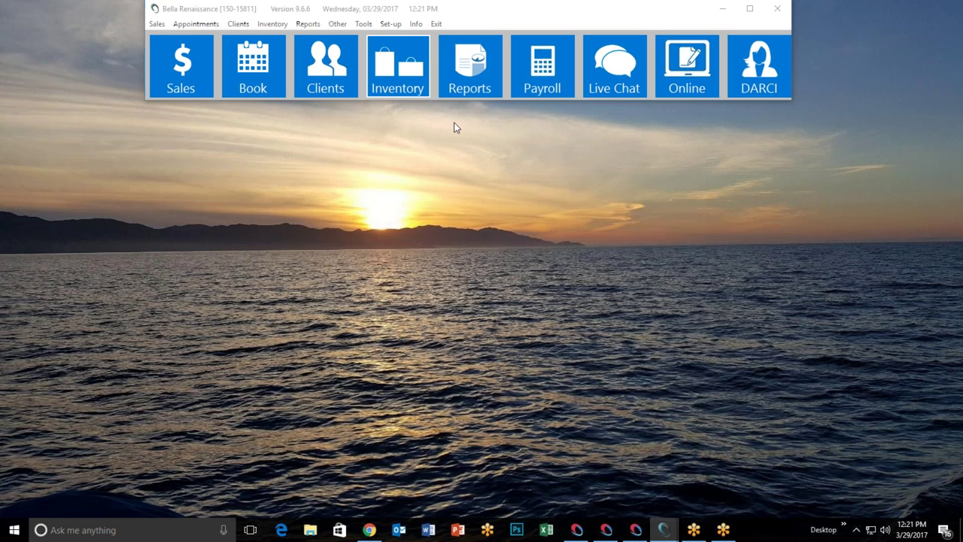
{"action": "left_click", "coordinate": [369, 100]}
{"action": "left_click", "coordinate": [370, 100]}
{"action": "left_click", "coordinate": [370, 100]}
{"action": "left_click", "coordinate": [371, 101]}
{"action": "left_click", "coordinate": [370, 101]}
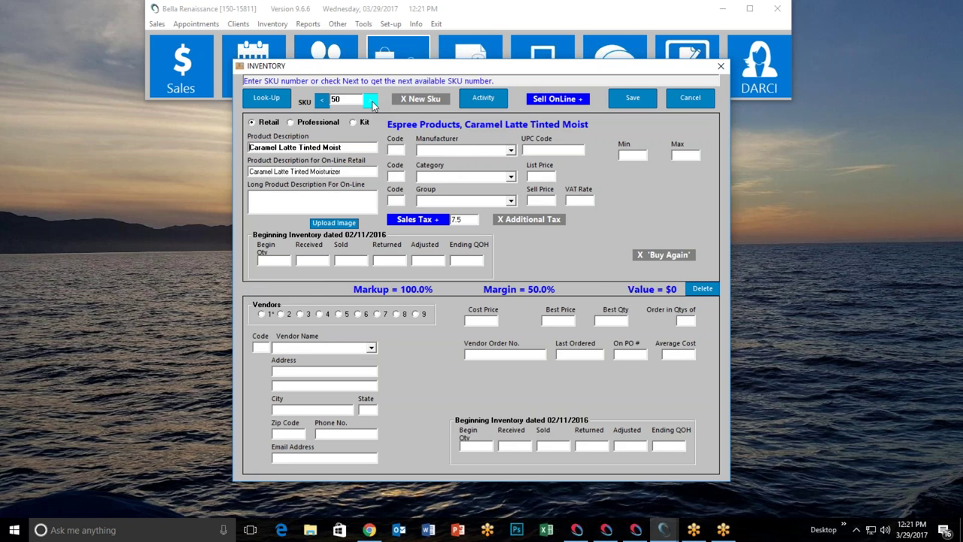
{"action": "left_click", "coordinate": [370, 101]}
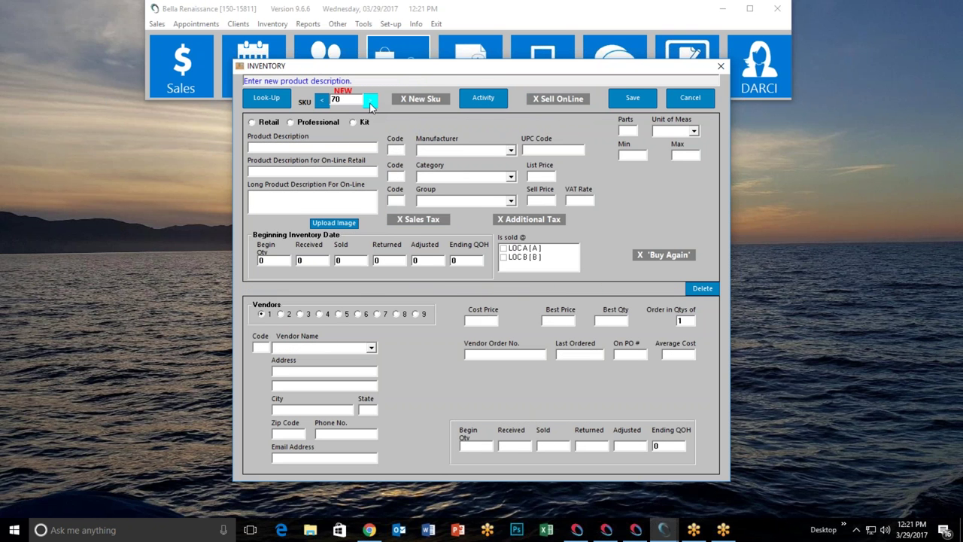
{"action": "left_click", "coordinate": [369, 100]}
{"action": "left_click", "coordinate": [370, 101]}
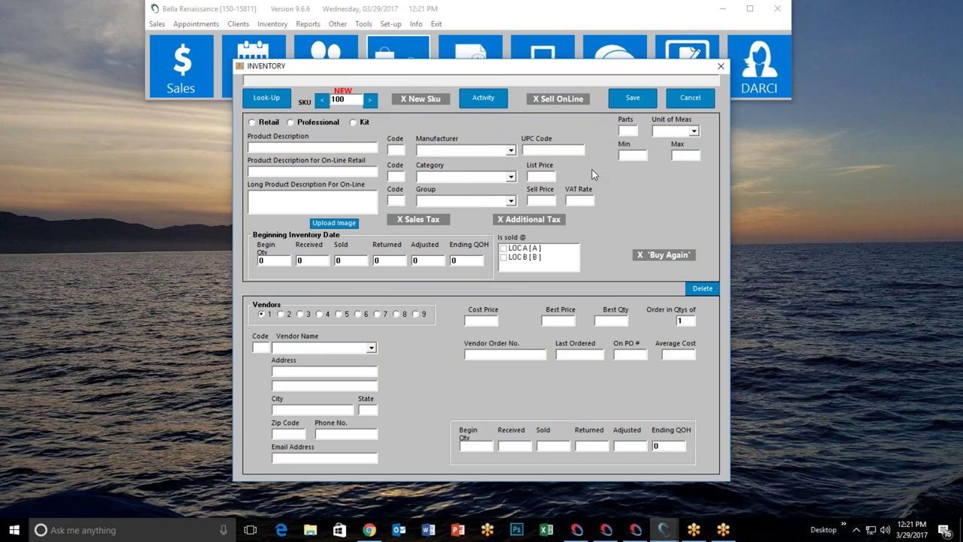
{"action": "left_click", "coordinate": [690, 97]}
Review the Inventory by SKU list, exit it, and reopen Setup Online Store.
{"action": "left_click", "coordinate": [411, 71]}
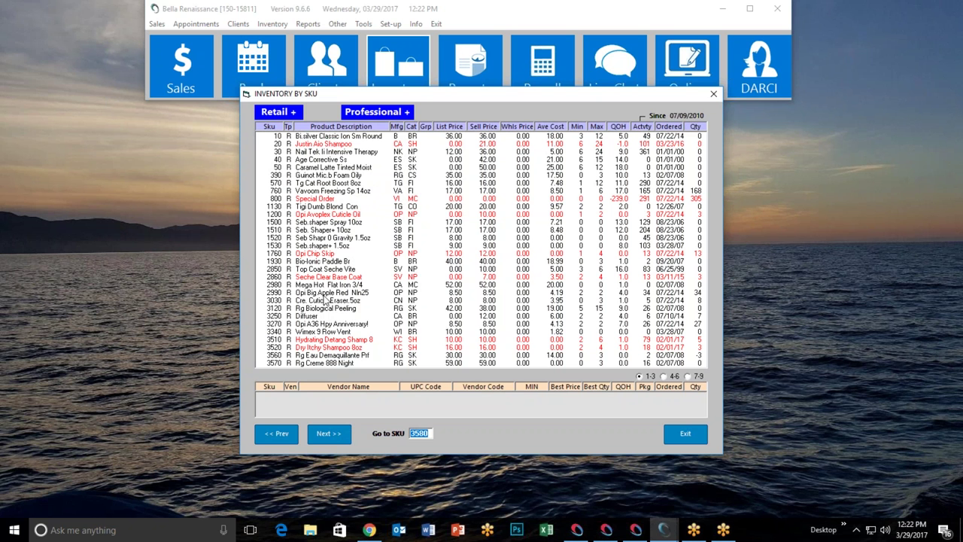
{"action": "left_click", "coordinate": [695, 439]}
{"action": "left_click", "coordinate": [689, 85]}
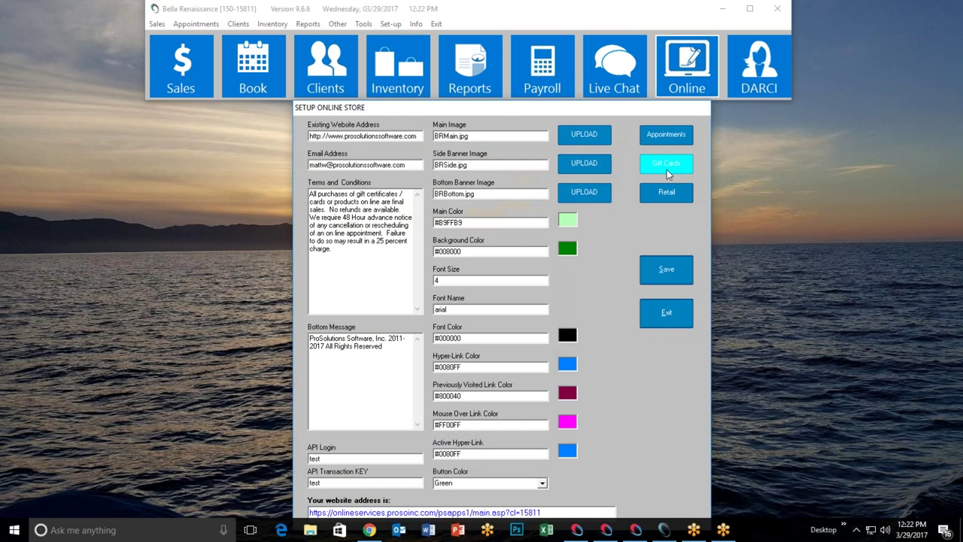
In the retail store setup, move SKU 2990 into Item 5 replacing 1130 and set Item 7 to 0.
{"action": "left_click", "coordinate": [667, 194]}
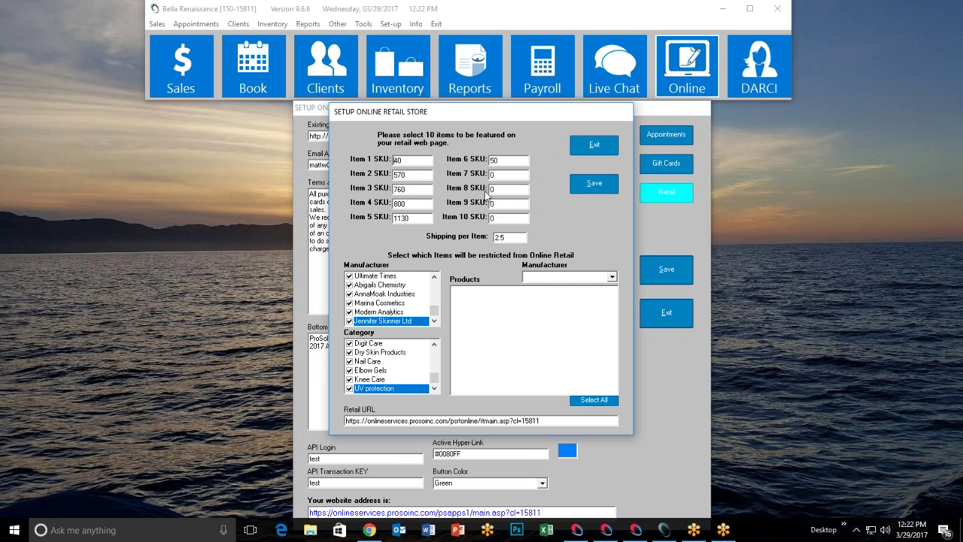
{"action": "double_click", "coordinate": [502, 176]}
{"action": "type", "text": "2990"}
{"action": "left_click_drag", "start_coordinate": [518, 176], "coordinate": [491, 175]}
{"action": "key", "text": "ctrl+c"}
{"action": "right_click", "coordinate": [493, 173]}
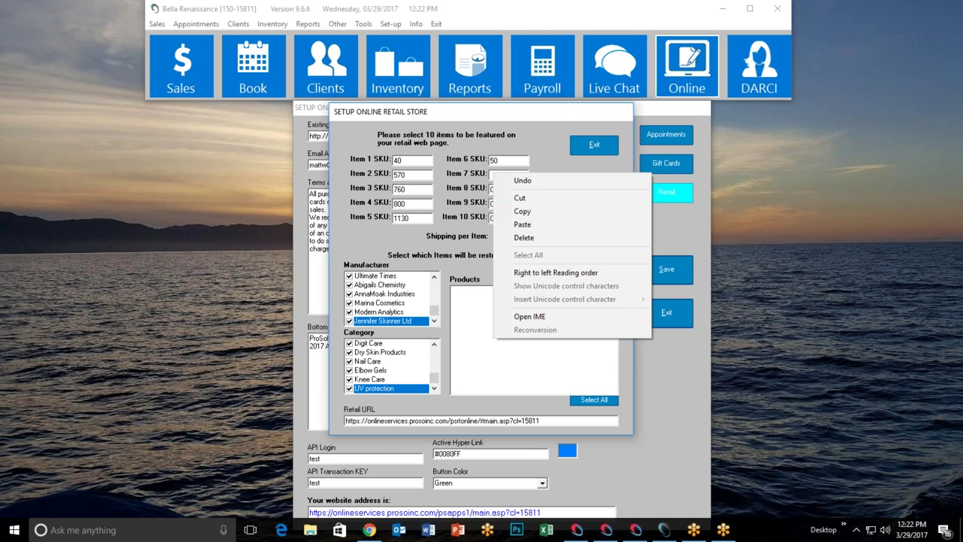
{"action": "left_click", "coordinate": [521, 198]}
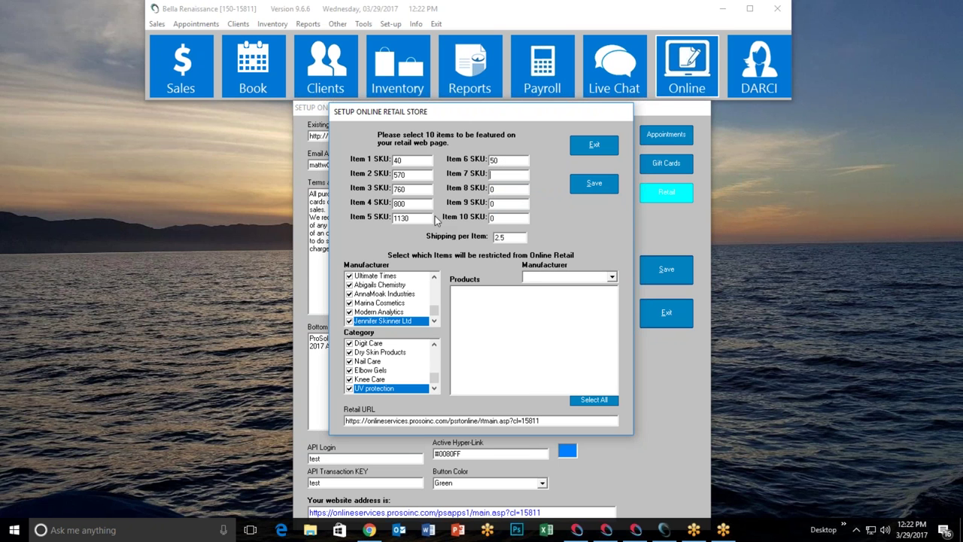
{"action": "left_click_drag", "start_coordinate": [412, 218], "coordinate": [362, 220]}
{"action": "right_click", "coordinate": [399, 217]}
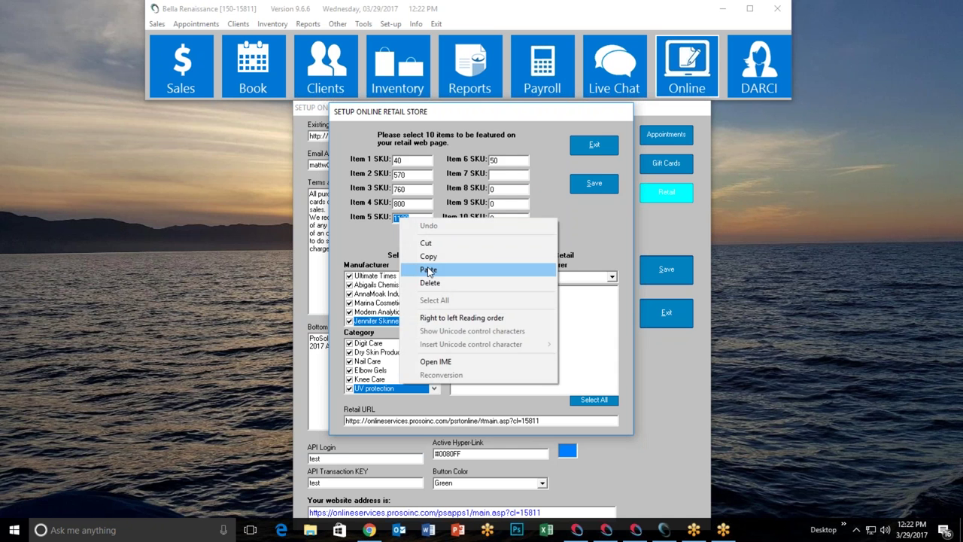
{"action": "left_click", "coordinate": [422, 272]}
{"action": "left_click", "coordinate": [502, 174]}
{"action": "type", "text": "0"}
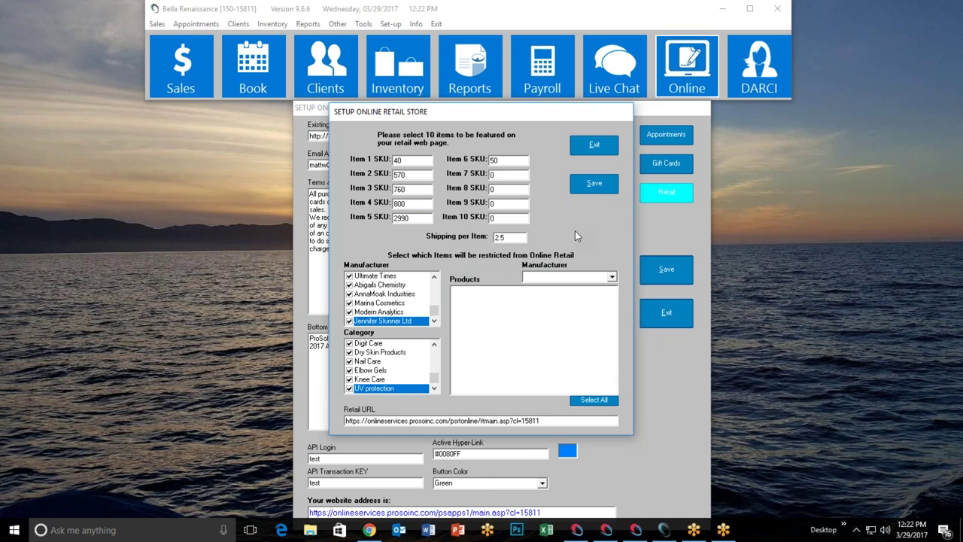
Close the Authorize.Net site, save the retail store settings, exit, and open the store's website.
{"action": "left_click", "coordinate": [370, 529]}
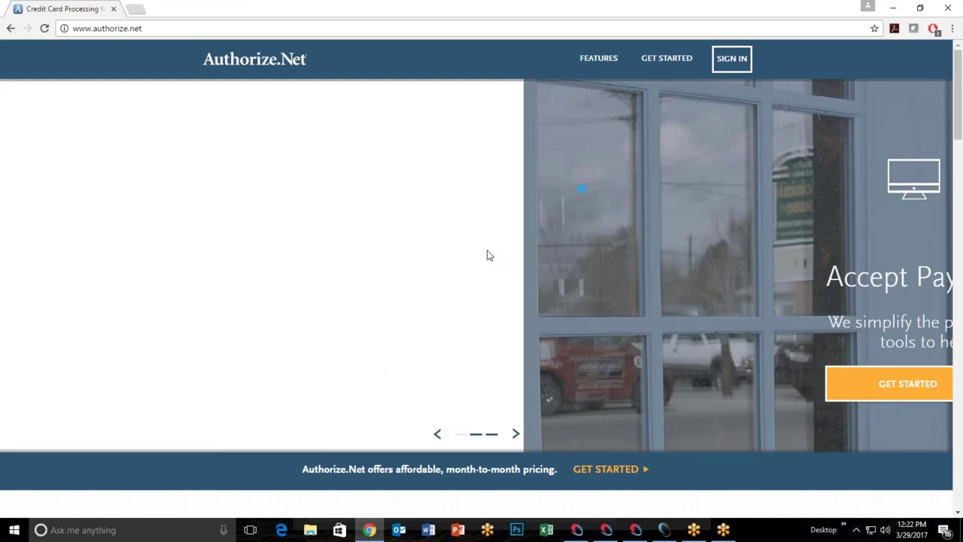
{"action": "left_click", "coordinate": [950, 9]}
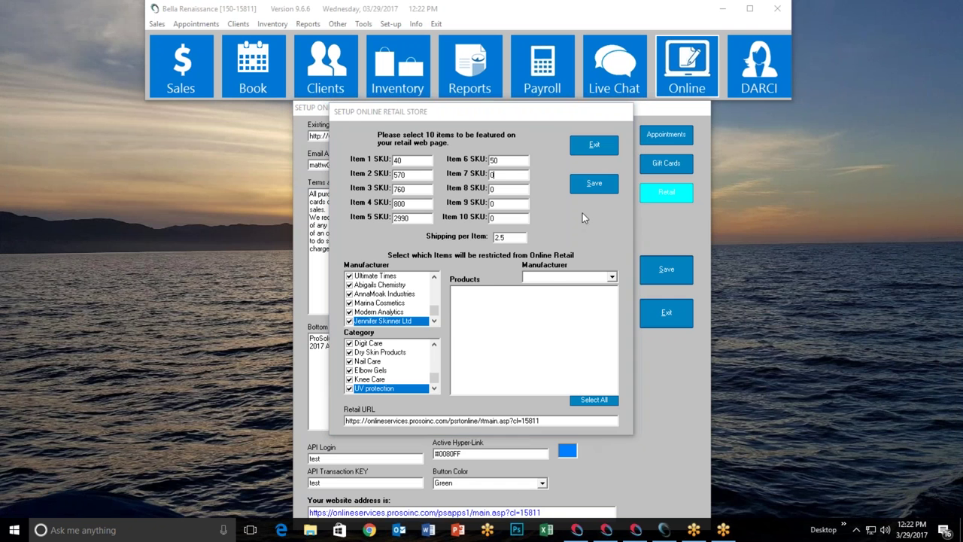
{"action": "left_click", "coordinate": [594, 183]}
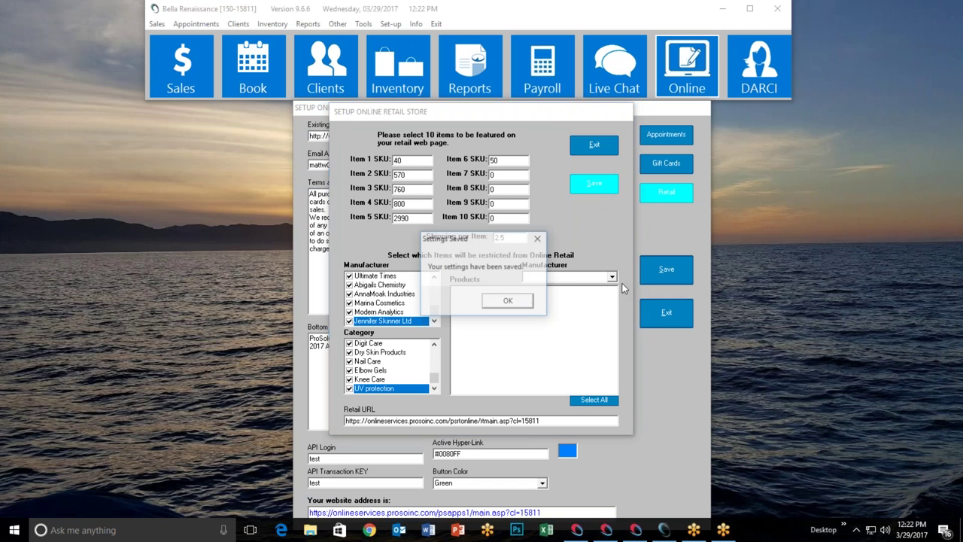
{"action": "left_click", "coordinate": [512, 301]}
{"action": "left_click", "coordinate": [589, 148]}
{"action": "left_click", "coordinate": [424, 512]}
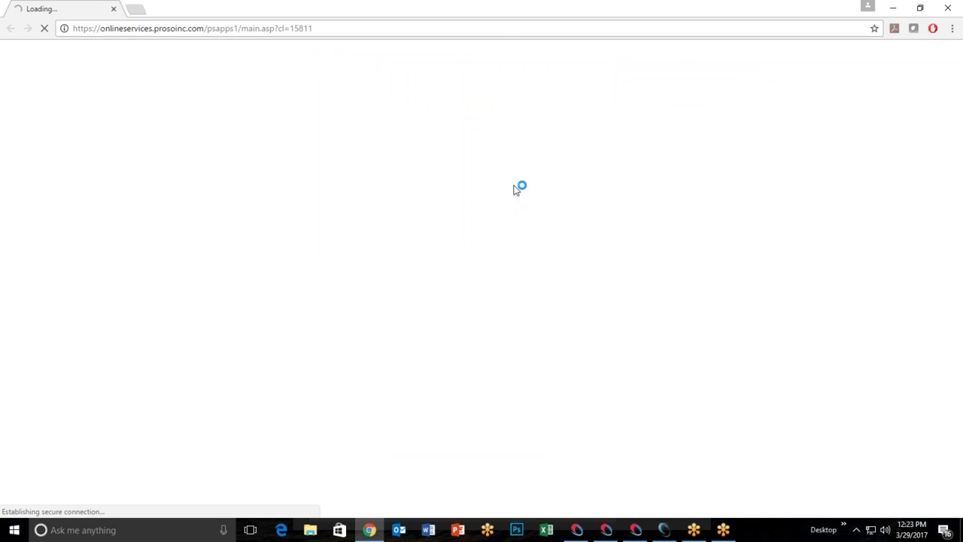
Request the Life Studio storefront's Products page, then switch back to Bella Renaissance.
{"action": "scroll", "coordinate": [535, 219], "scroll_direction": "down", "scroll_amount": 4, "text": "ctrl"}
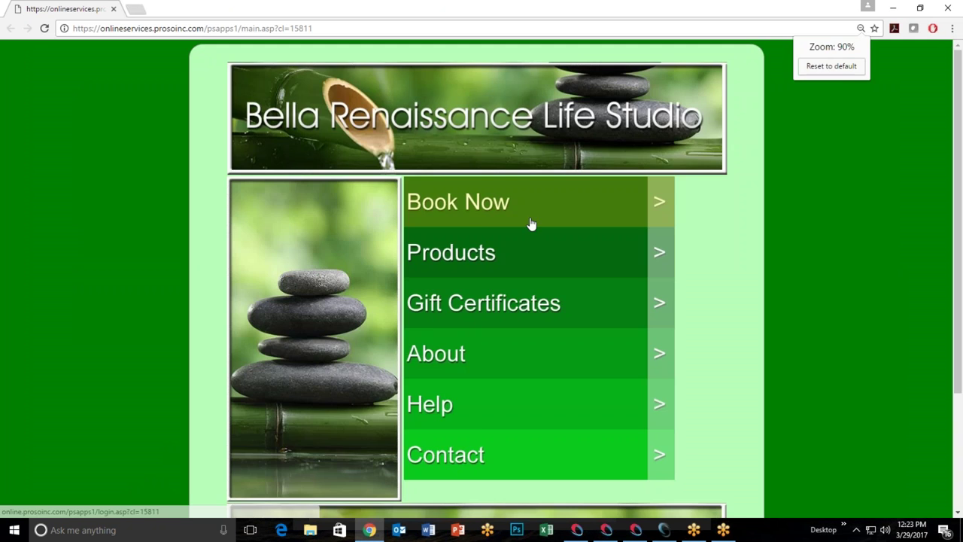
{"action": "scroll", "coordinate": [531, 223], "scroll_direction": "up", "scroll_amount": 2, "text": "ctrl"}
{"action": "left_click", "coordinate": [458, 239]}
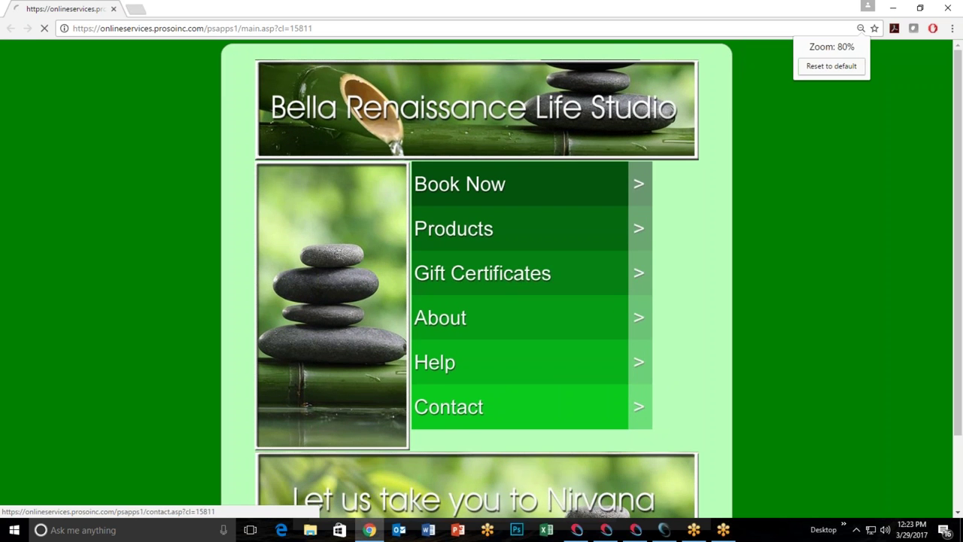
{"action": "left_click", "coordinate": [694, 529]}
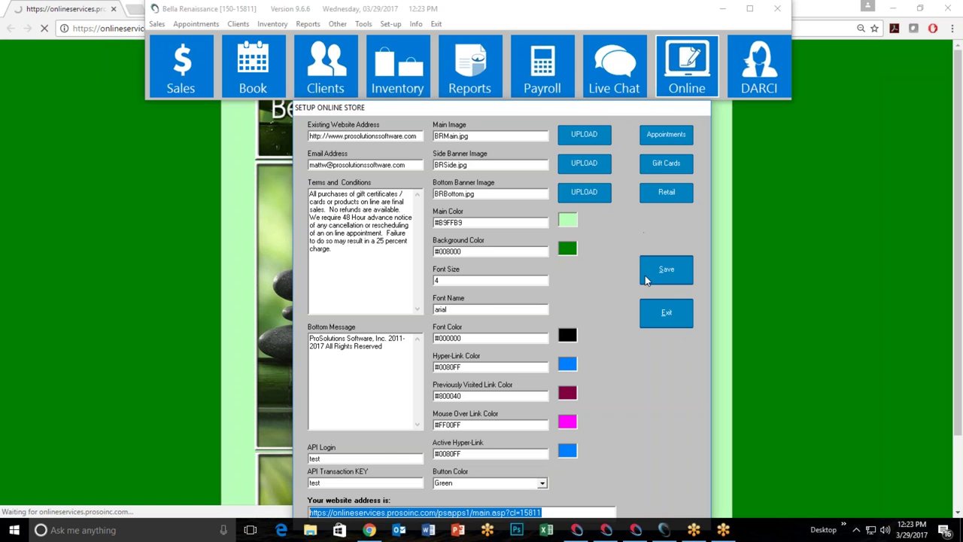
Open the Setup Online Retail Store window and scroll through its Manufacturer restriction list.
{"action": "left_click", "coordinate": [666, 195]}
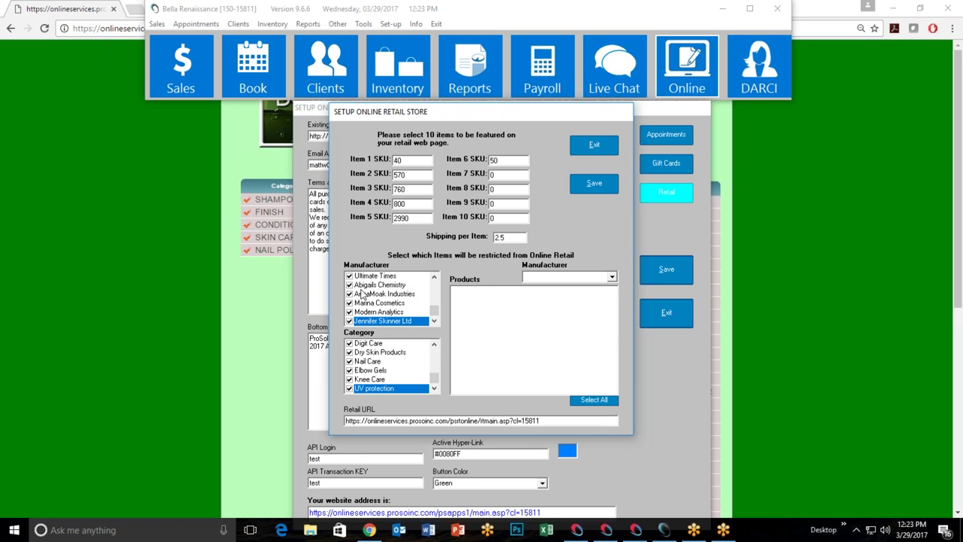
{"action": "left_click_drag", "start_coordinate": [435, 312], "coordinate": [437, 291]}
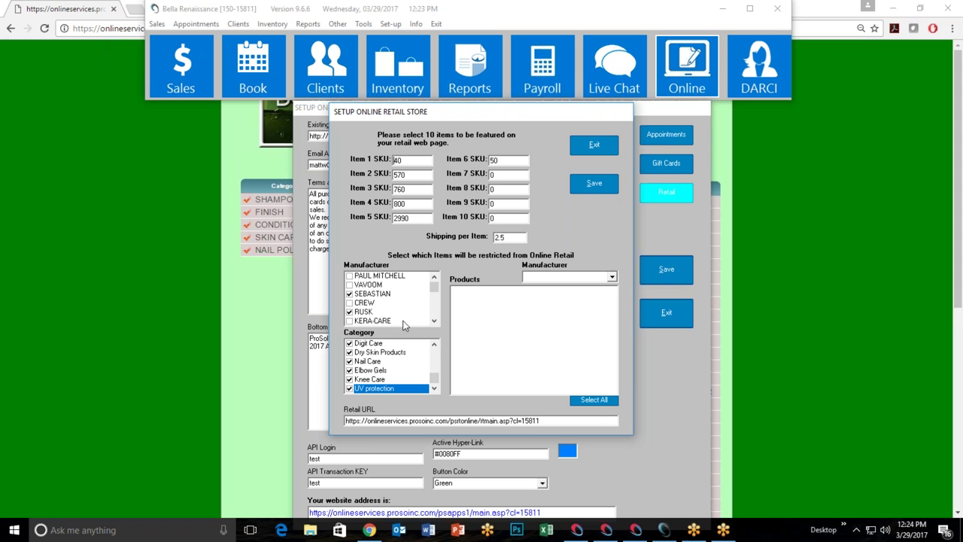
{"action": "left_click", "coordinate": [434, 322]}
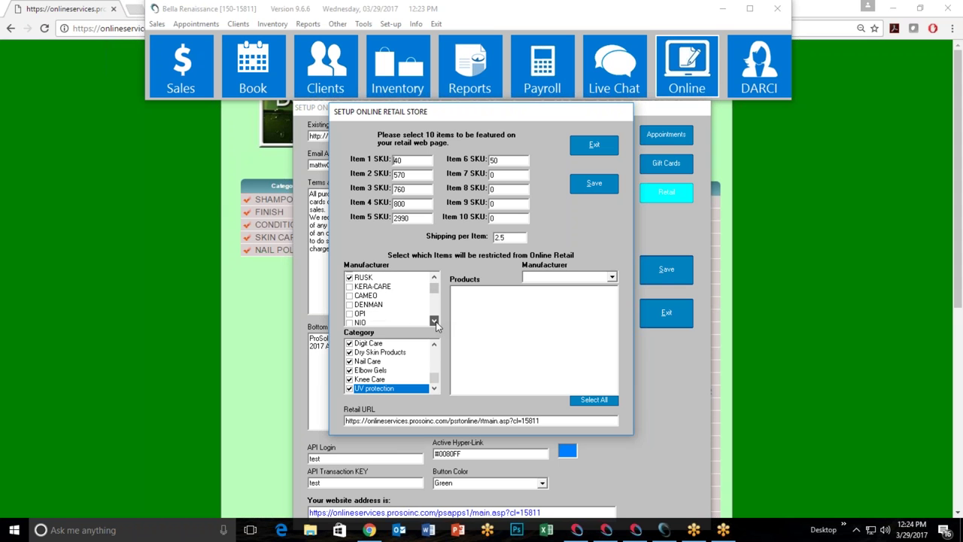
{"action": "left_click", "coordinate": [434, 321]}
{"action": "left_click", "coordinate": [435, 321]}
{"action": "left_click", "coordinate": [434, 321]}
{"action": "left_click", "coordinate": [434, 322]}
{"action": "left_click", "coordinate": [434, 321]}
{"action": "left_click", "coordinate": [435, 322]}
{"action": "left_click", "coordinate": [435, 321]}
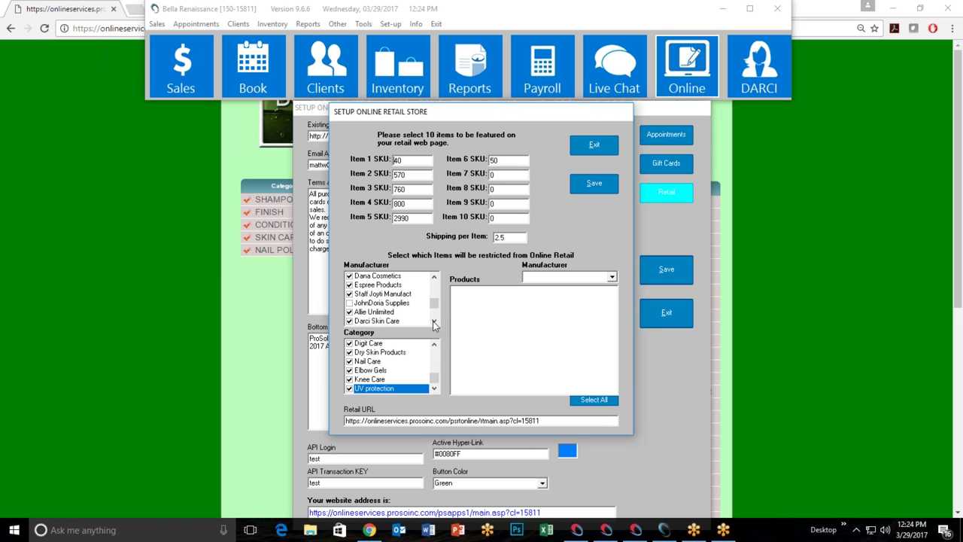
{"action": "left_click_drag", "start_coordinate": [434, 303], "coordinate": [435, 288]}
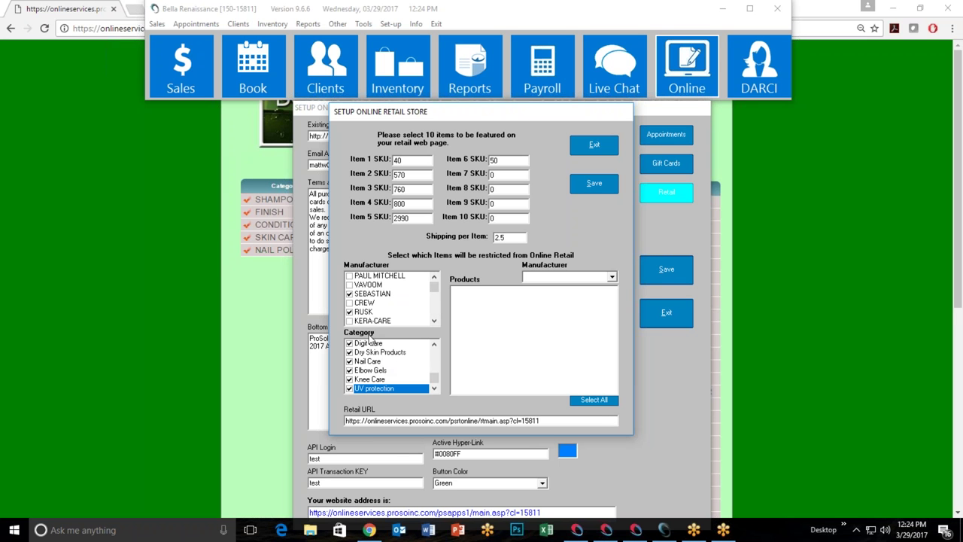
{"action": "left_click_drag", "start_coordinate": [438, 379], "coordinate": [436, 355]}
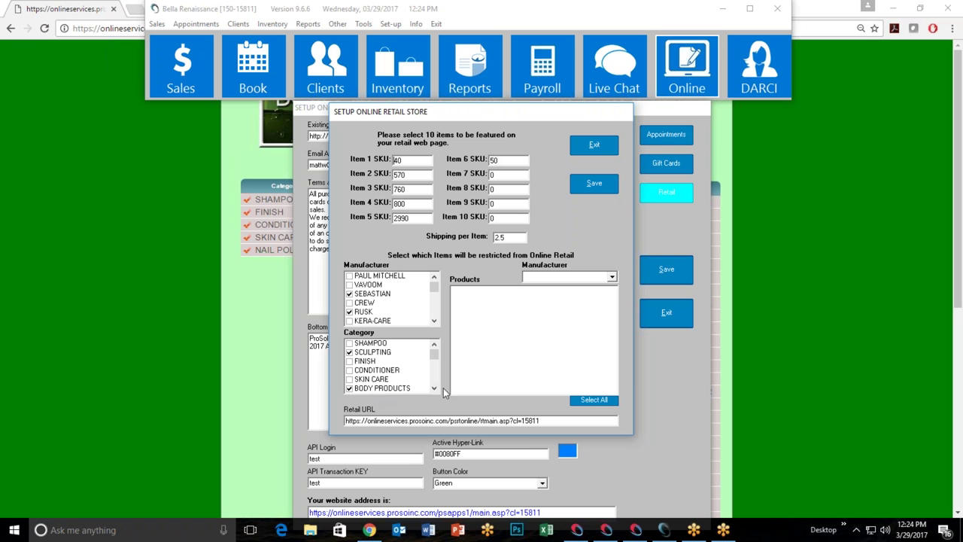
{"action": "left_click", "coordinate": [434, 388]}
{"action": "left_click", "coordinate": [434, 388]}
{"action": "left_click", "coordinate": [434, 389]}
{"action": "left_click", "coordinate": [434, 388]}
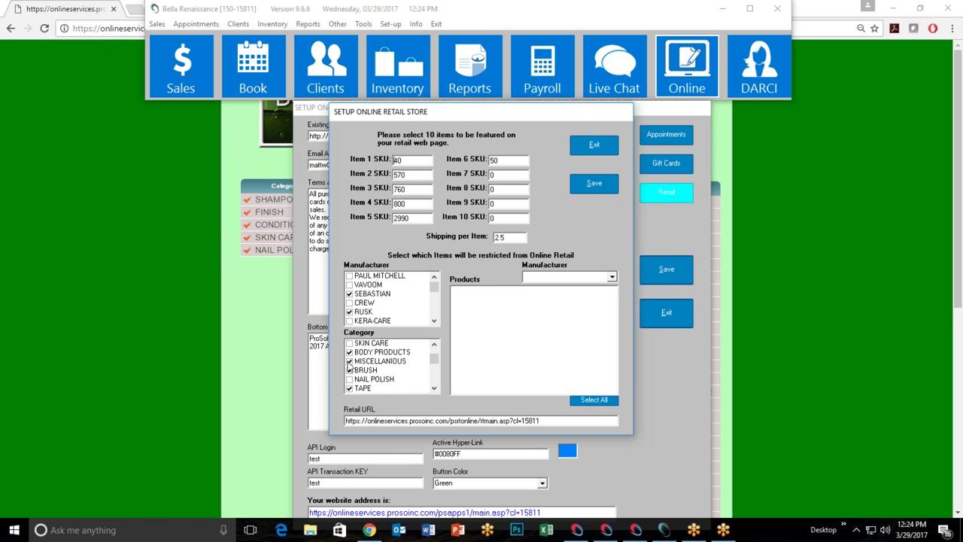
{"action": "left_click_drag", "start_coordinate": [434, 360], "coordinate": [435, 351]}
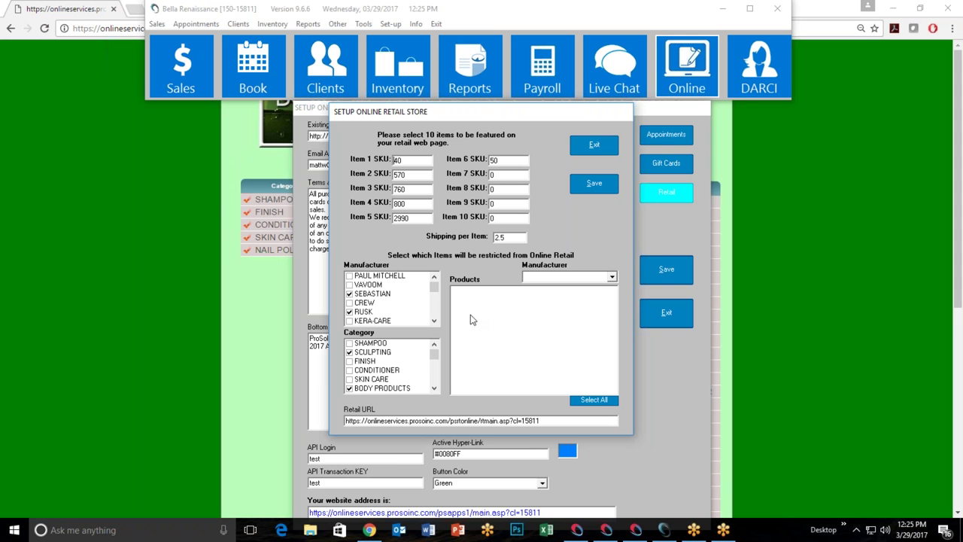
Filter products by manufacturer PAUL MITCHELL, save and confirm the restrictions, then exit the retail setup.
{"action": "left_click", "coordinate": [612, 278]}
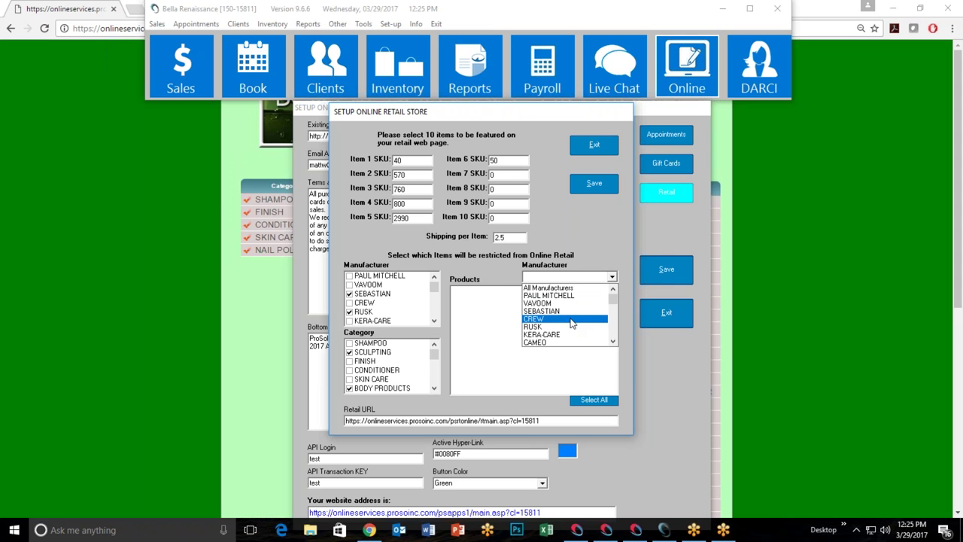
{"action": "left_click", "coordinate": [566, 298]}
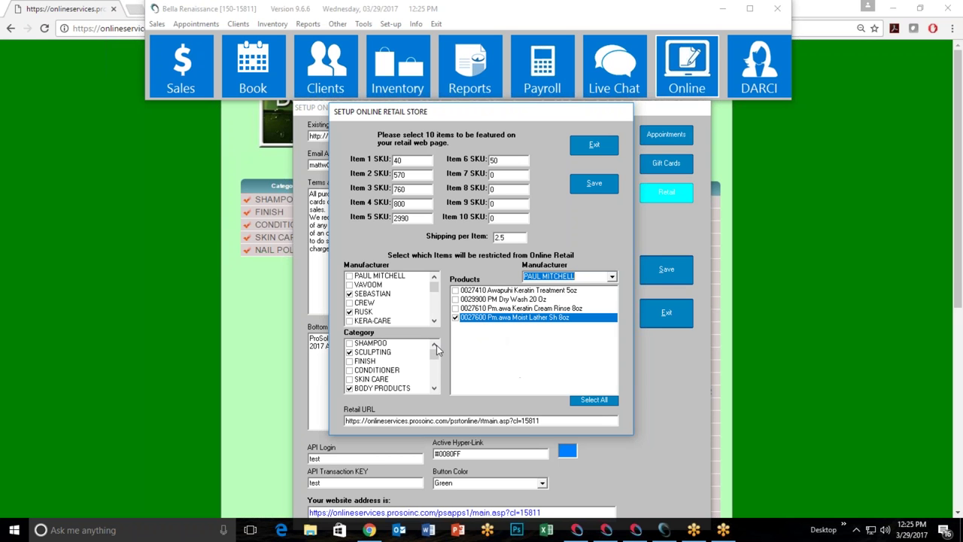
{"action": "left_click", "coordinate": [592, 186]}
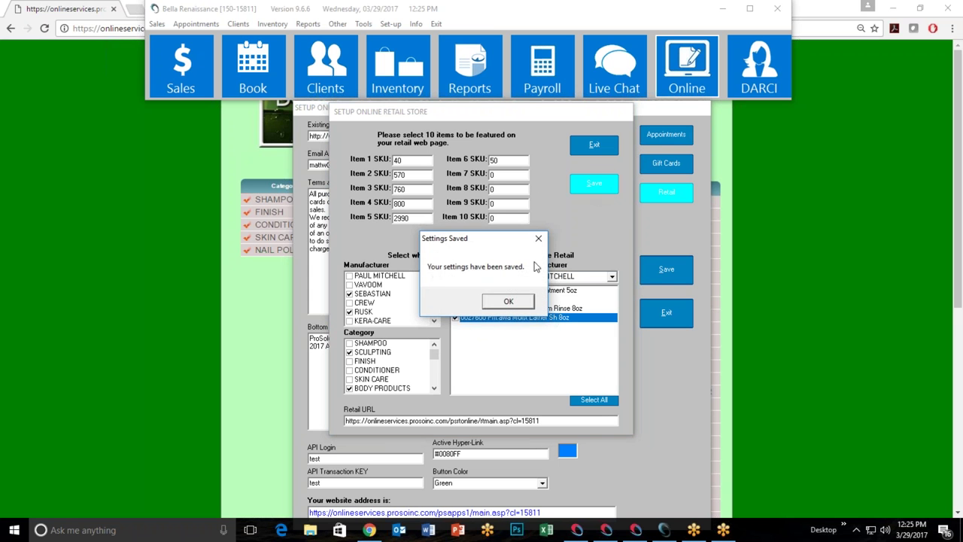
{"action": "left_click", "coordinate": [509, 301]}
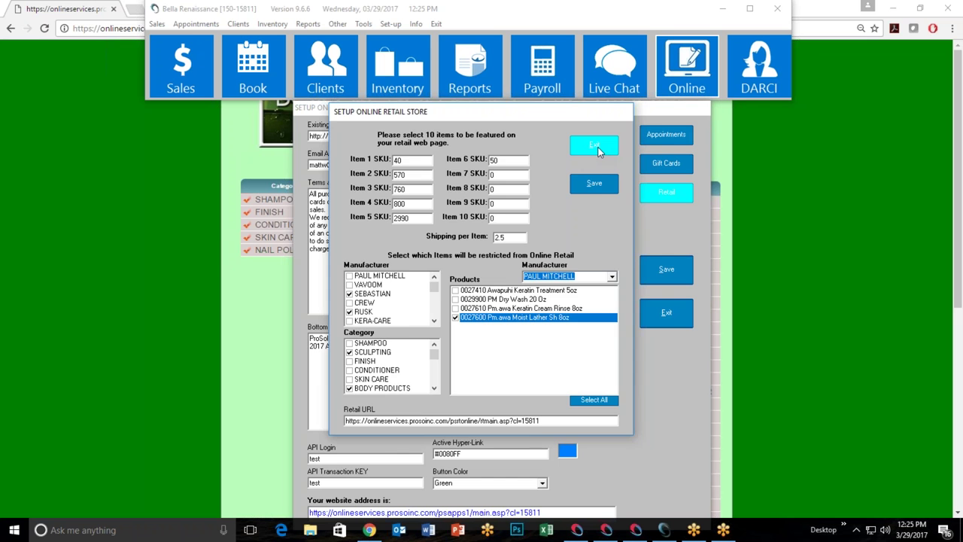
{"action": "left_click", "coordinate": [597, 147]}
Close the setup panel, view the Life Studio storefront's six featured products, then return to Bella Renaissance.
{"action": "left_click", "coordinate": [668, 312]}
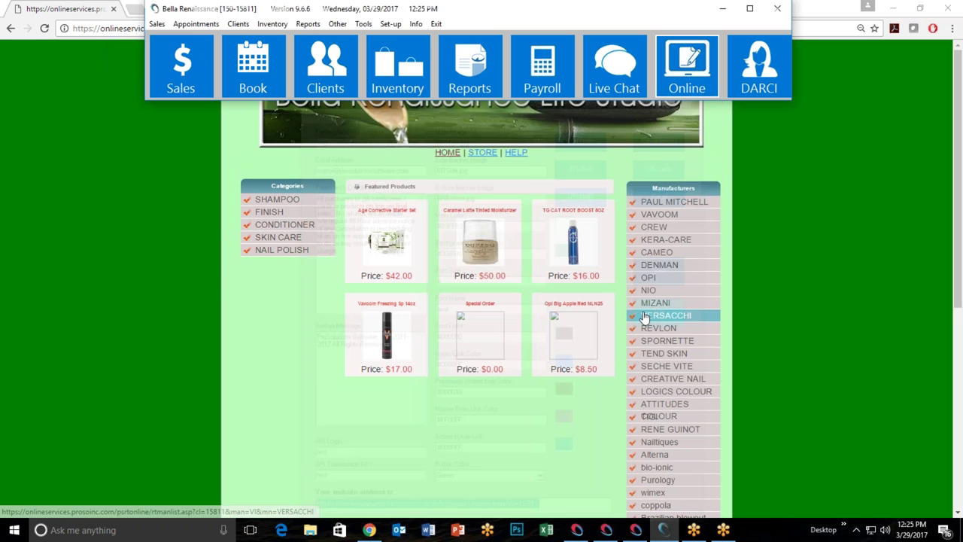
{"action": "left_click", "coordinate": [149, 278]}
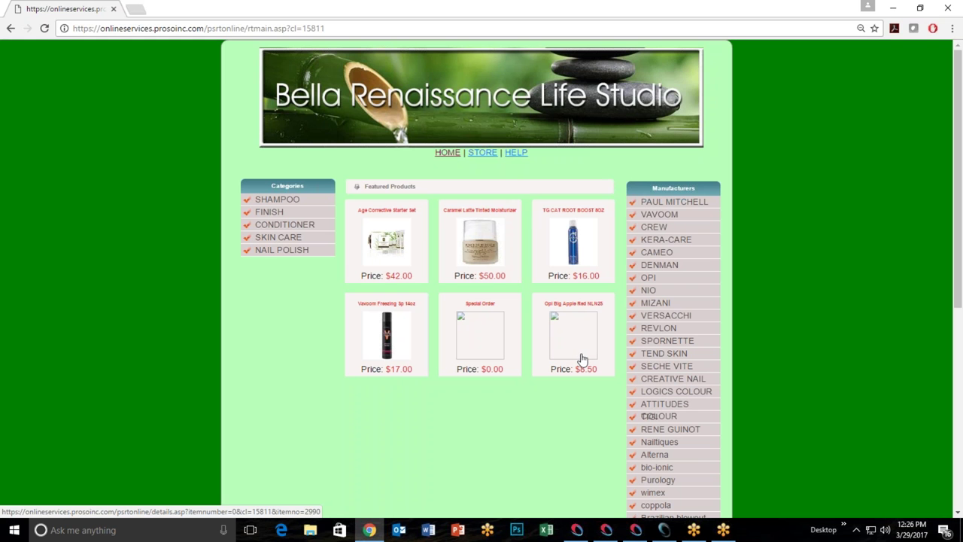
{"action": "left_click", "coordinate": [664, 529]}
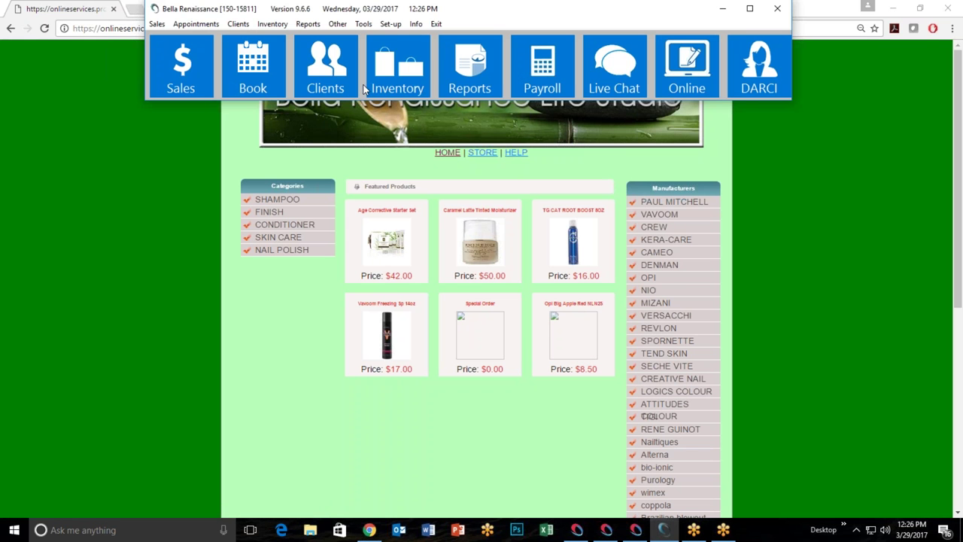
Load inventory SKU 20, CAMEO Justin AIO Shampoo, and open its online image upload dialog.
{"action": "left_click", "coordinate": [384, 85]}
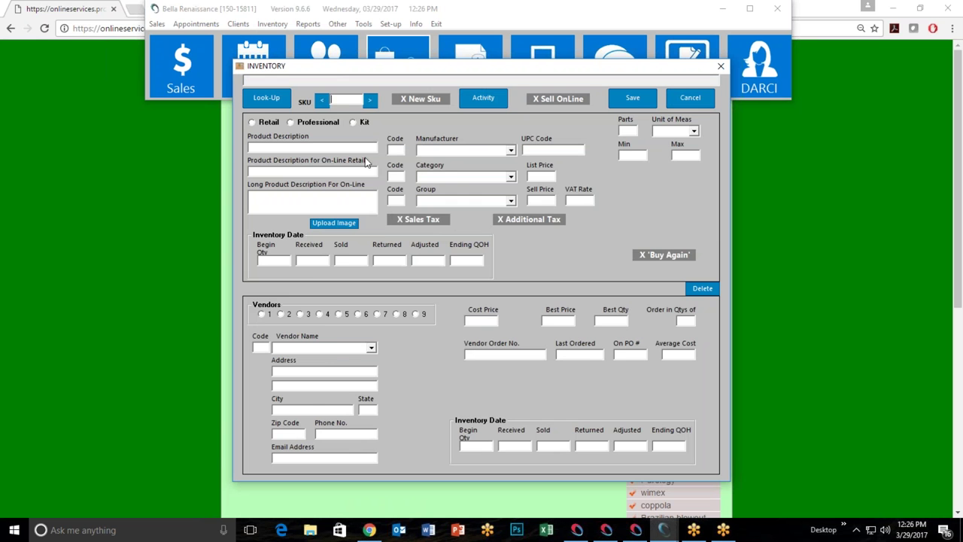
{"action": "type", "text": "20"}
{"action": "key", "text": "Return"}
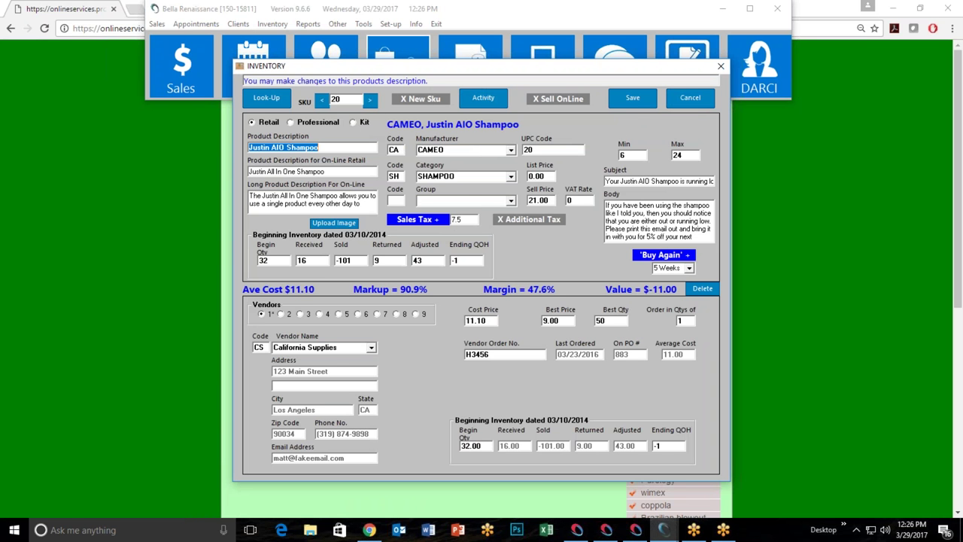
{"action": "left_click", "coordinate": [331, 225]}
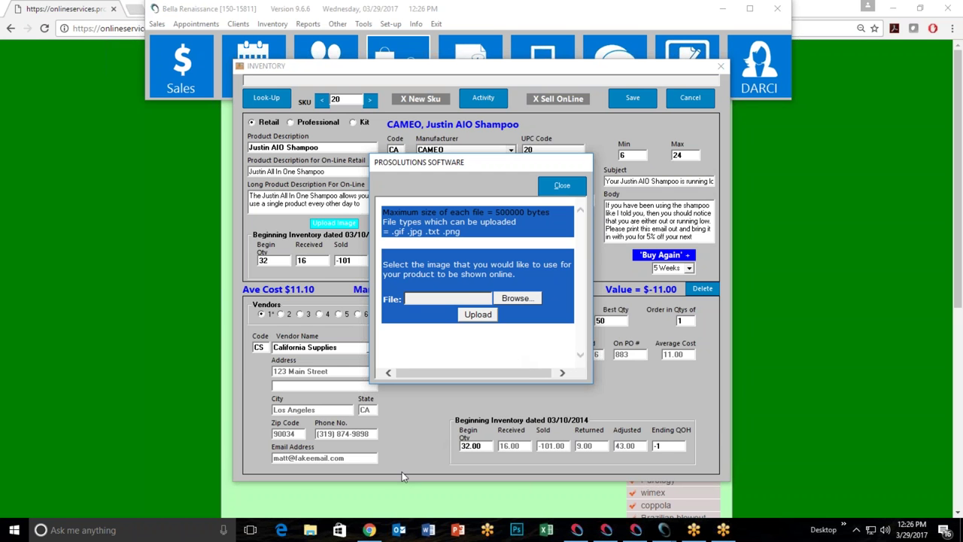
{"action": "left_click", "coordinate": [820, 9]}
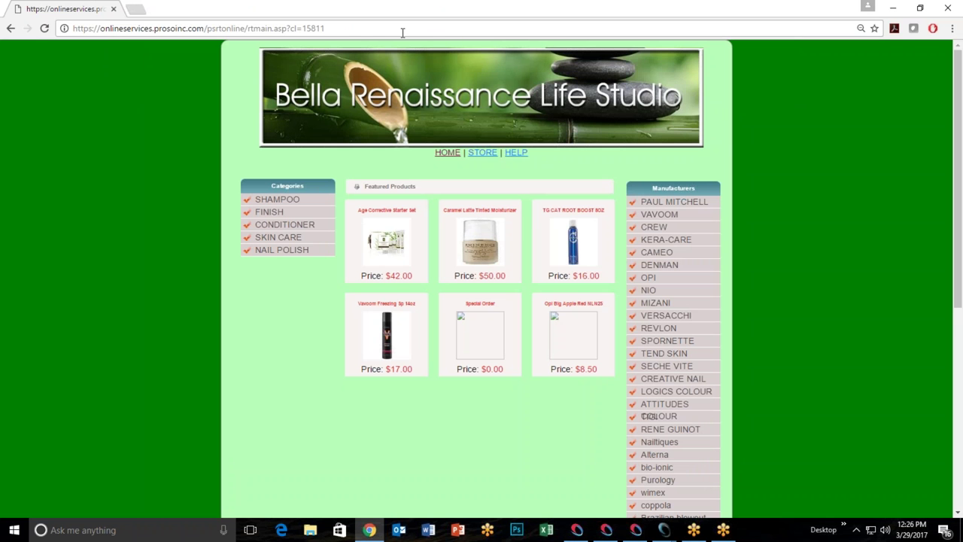
Search Google Images for 'paul mitchell awapuhi' and open the full-size shampoo bottle image.
{"action": "left_click", "coordinate": [136, 9]}
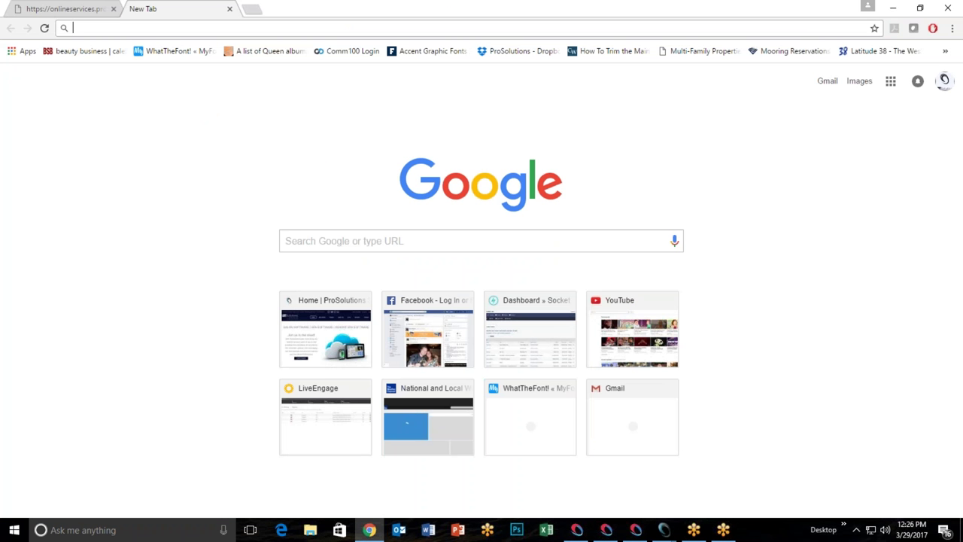
{"action": "type", "text": "pal"}
{"action": "key", "text": "BackSpace"}
{"action": "type", "text": "ul mitchell a"}
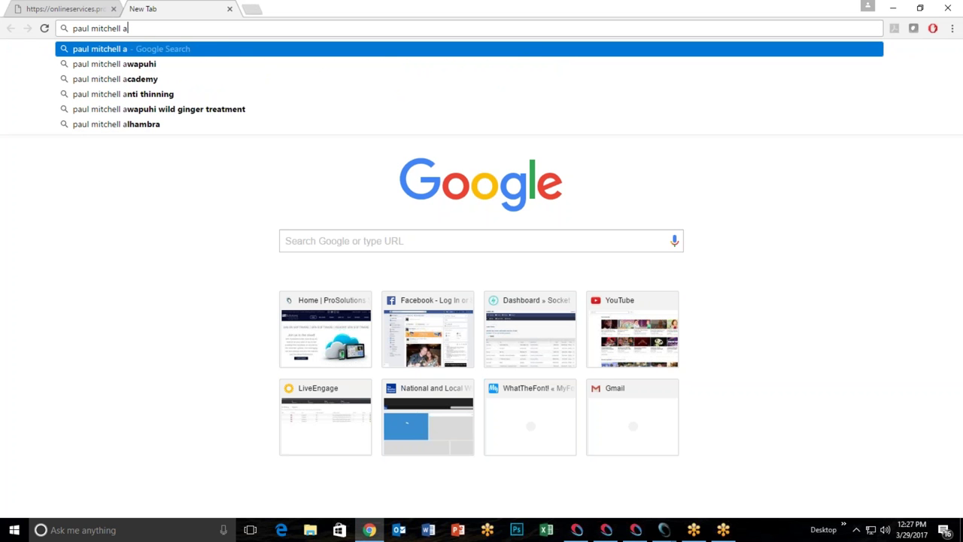
{"action": "type", "text": "wa"}
{"action": "key", "text": "Return"}
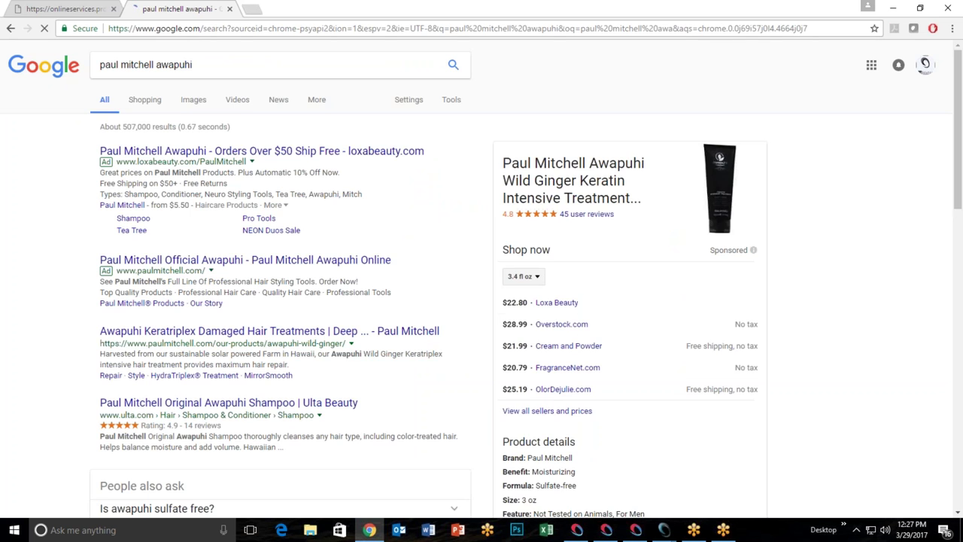
{"action": "left_click", "coordinate": [190, 101]}
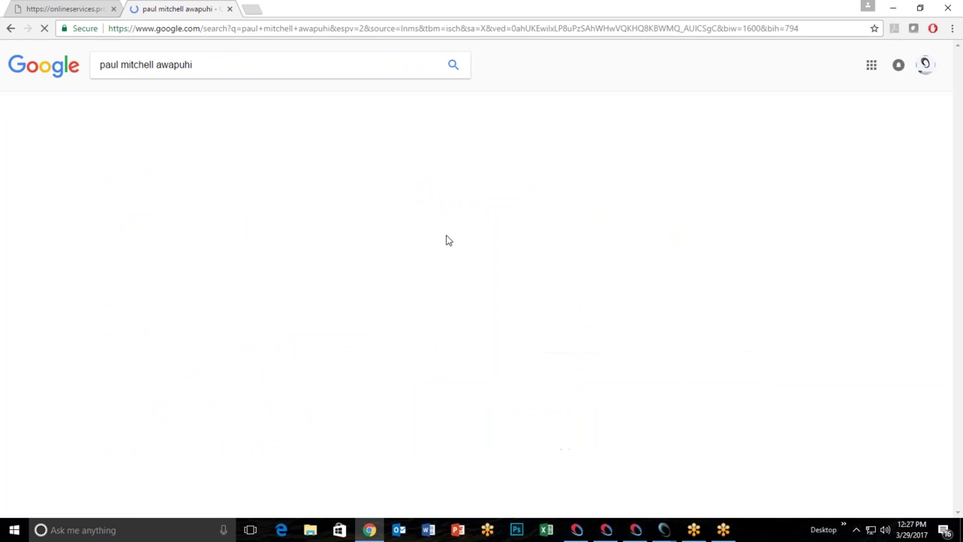
{"action": "scroll", "coordinate": [426, 225], "scroll_direction": "down", "scroll_amount": 2}
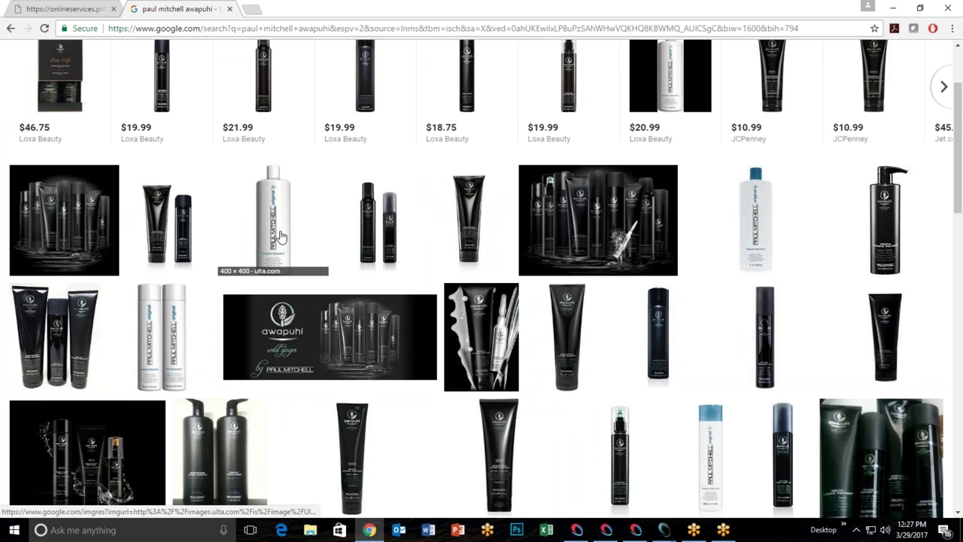
{"action": "left_click", "coordinate": [280, 237]}
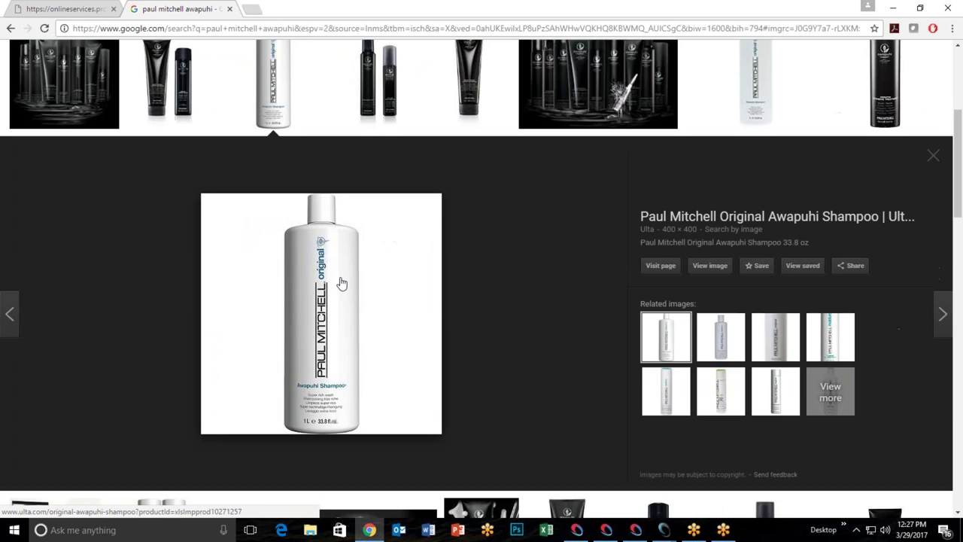
{"action": "left_click", "coordinate": [709, 269]}
Bring up the image's save options, close both tabs, minimize Chrome, and close the upload dialog.
{"action": "right_click", "coordinate": [461, 267]}
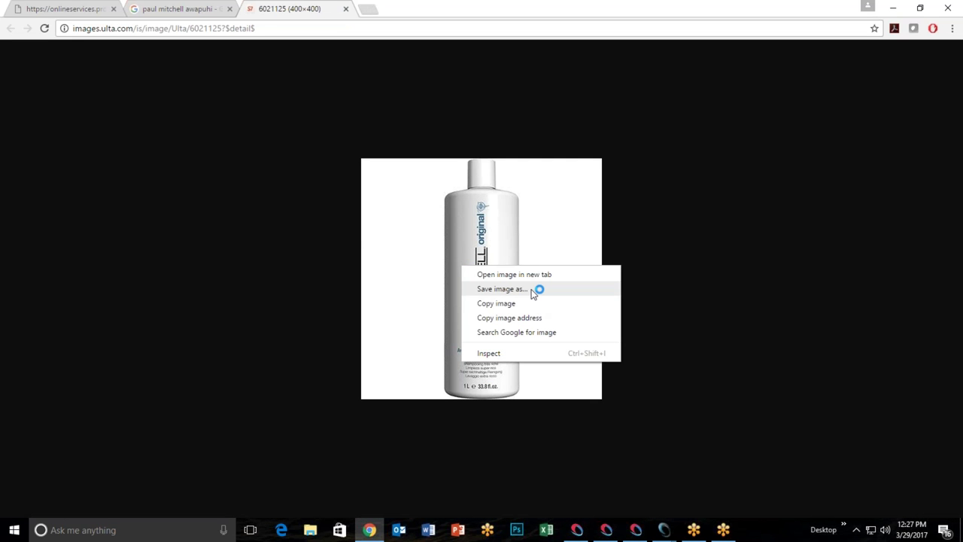
{"action": "left_click", "coordinate": [346, 9]}
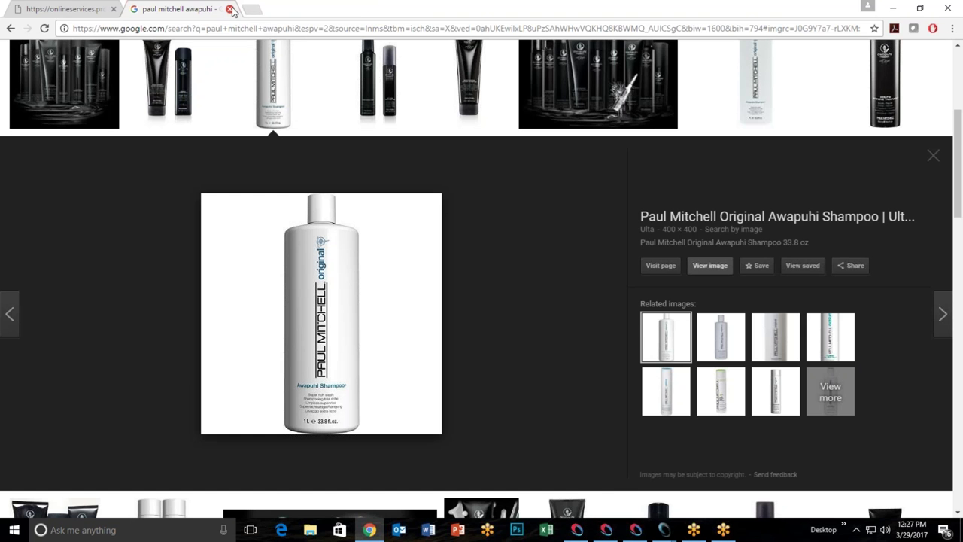
{"action": "left_click", "coordinate": [230, 9]}
{"action": "left_click", "coordinate": [894, 8]}
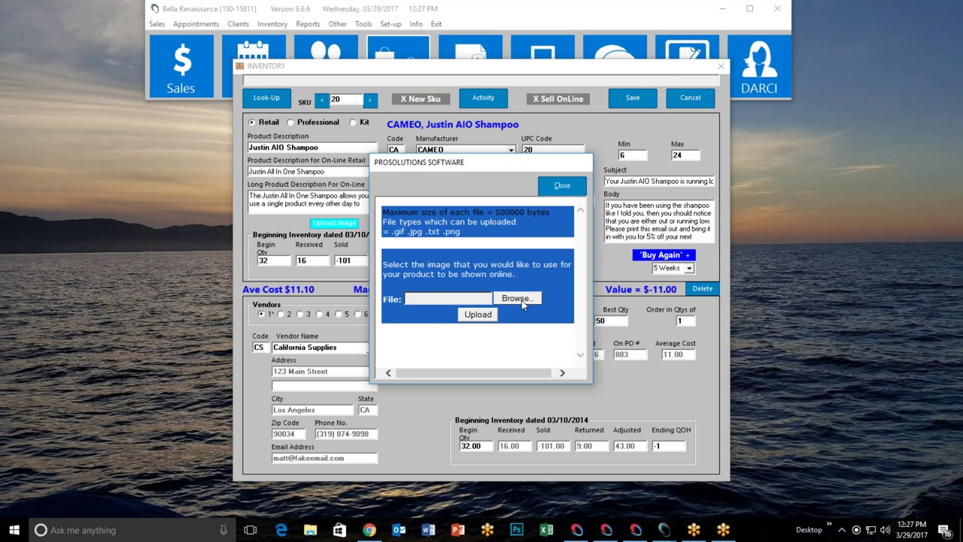
{"action": "left_click", "coordinate": [562, 186]}
Cancel the inventory form and add one TG CAT ROOT BOOST 8OZ at $16.00 to the cart.
{"action": "left_click", "coordinate": [690, 97]}
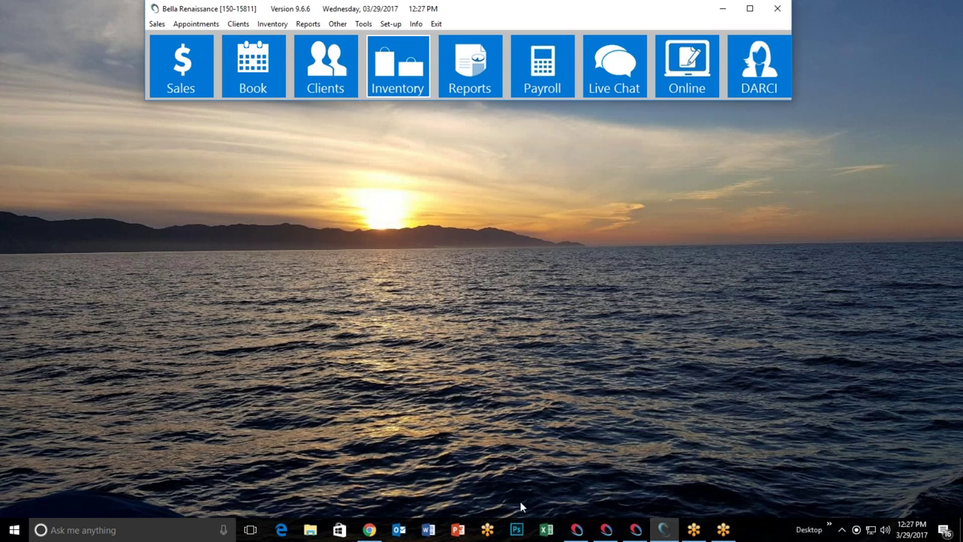
{"action": "left_click", "coordinate": [369, 529]}
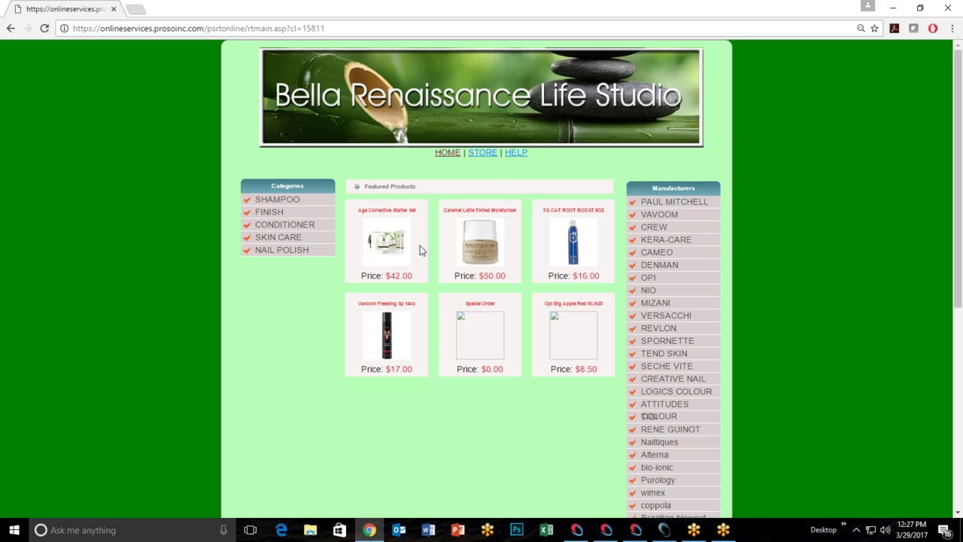
{"action": "left_click", "coordinate": [572, 252]}
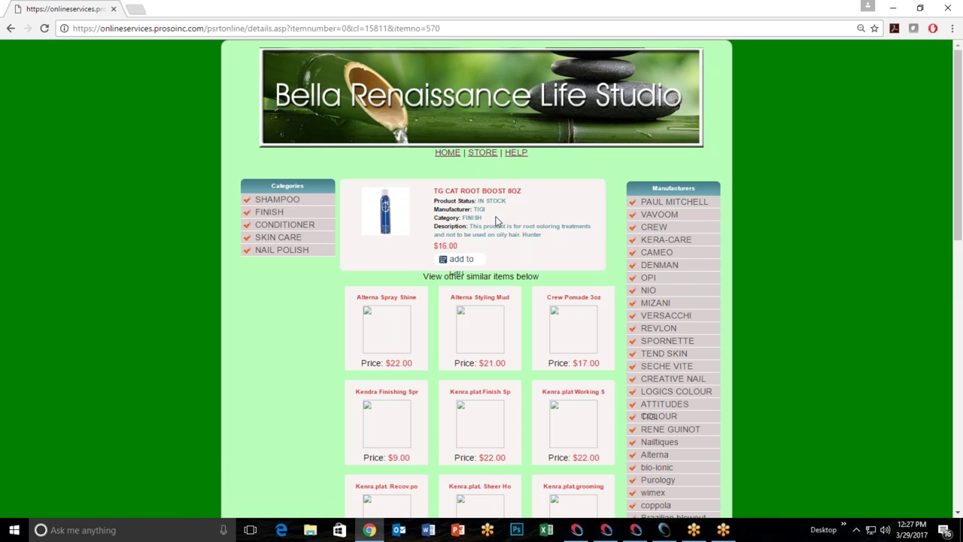
{"action": "key", "text": "ctrl+0"}
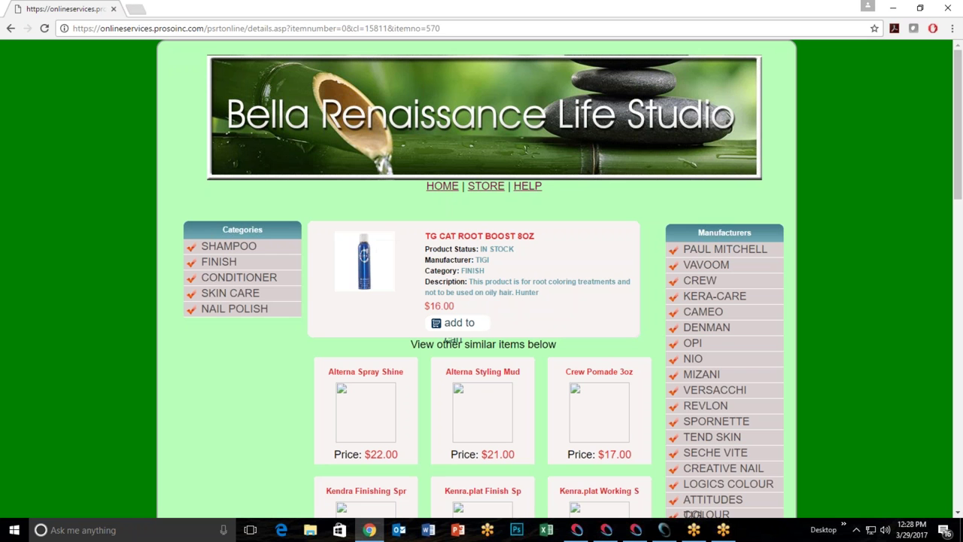
{"action": "left_click", "coordinate": [459, 325]}
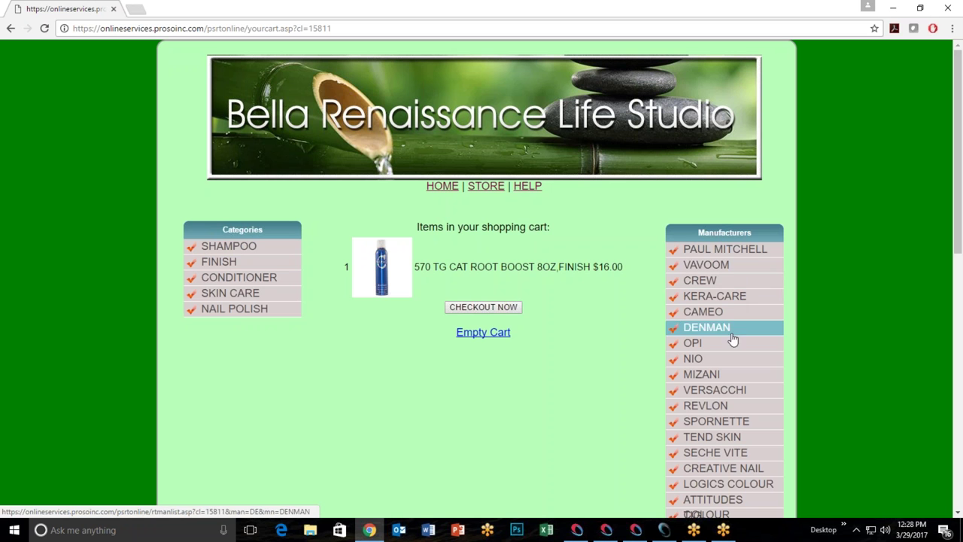
Proceed to checkout, review billing and shipping forms, toggle the different-shipping-address box, then minimize Chrome.
{"action": "left_click", "coordinate": [463, 308]}
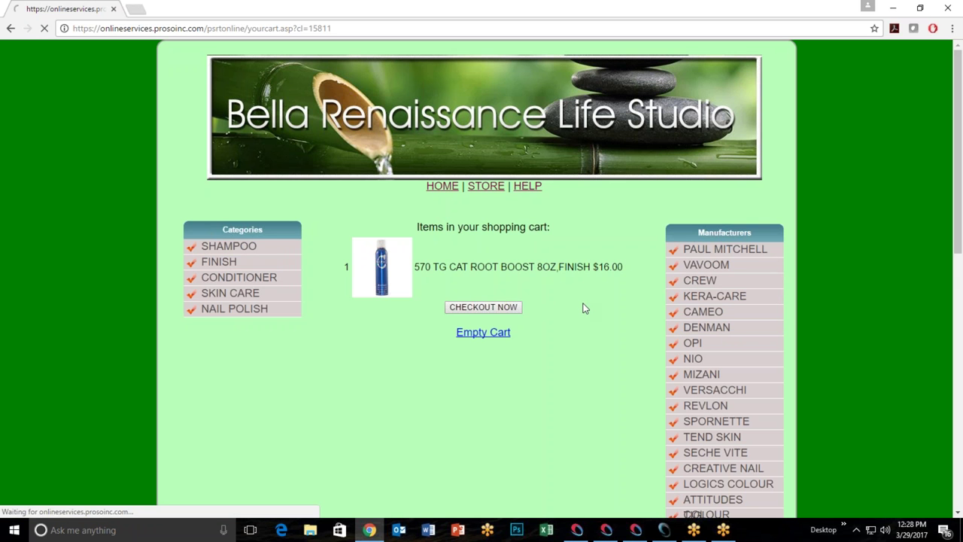
{"action": "scroll", "coordinate": [457, 318], "scroll_direction": "down", "scroll_amount": 1}
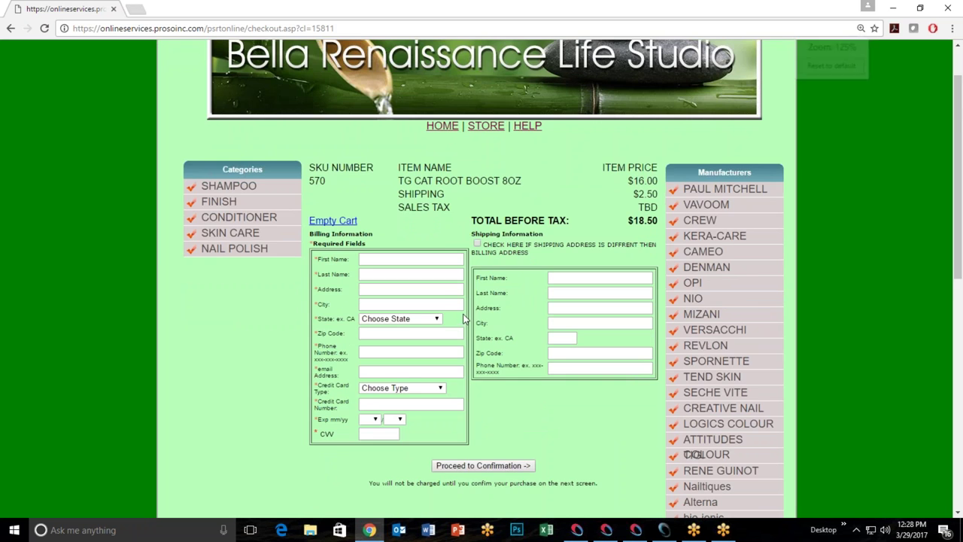
{"action": "scroll", "coordinate": [425, 301], "scroll_direction": "down", "scroll_amount": 2}
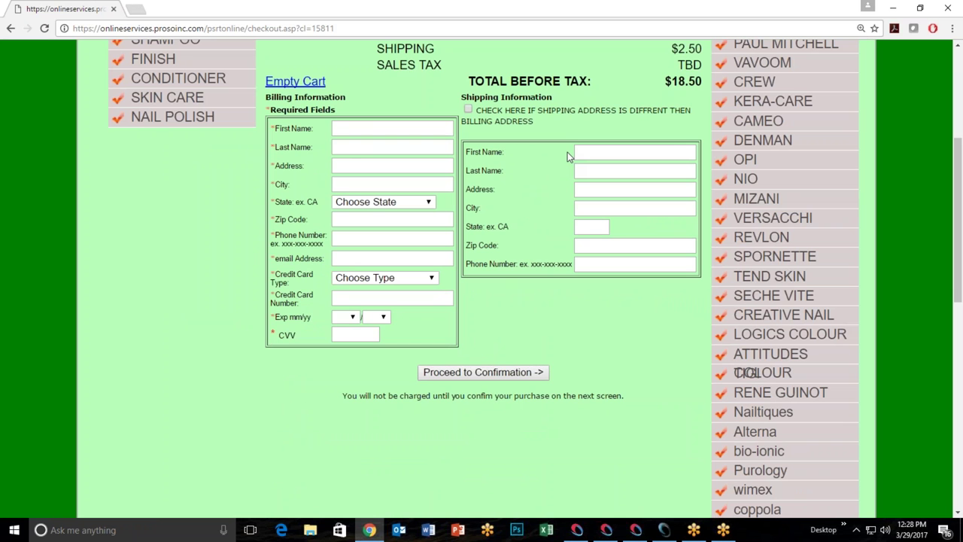
{"action": "left_click", "coordinate": [468, 110]}
{"action": "left_click", "coordinate": [468, 109]}
{"action": "left_click", "coordinate": [892, 8]}
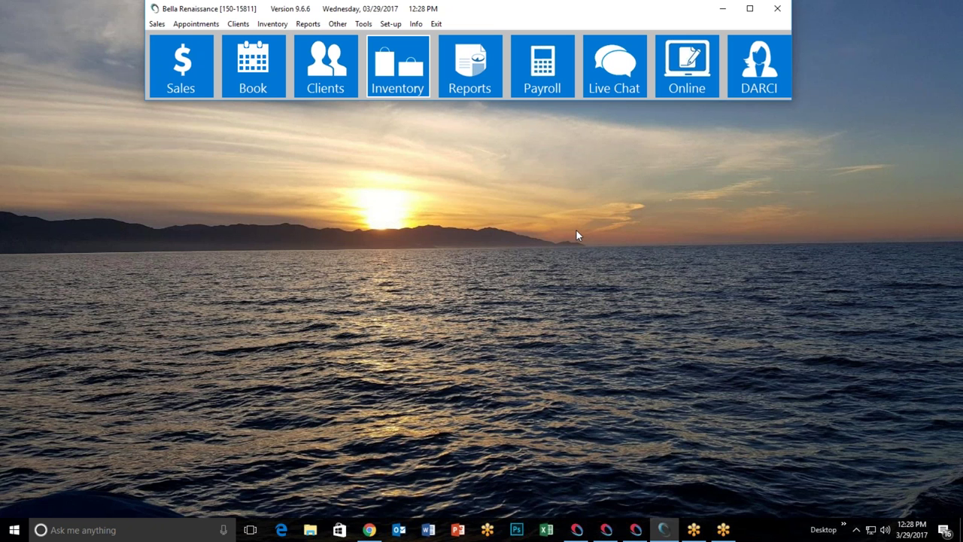
Open the Sales register, showing an empty 0.00 ticket for Wednesday, March 29, 2017.
{"action": "left_click", "coordinate": [207, 81]}
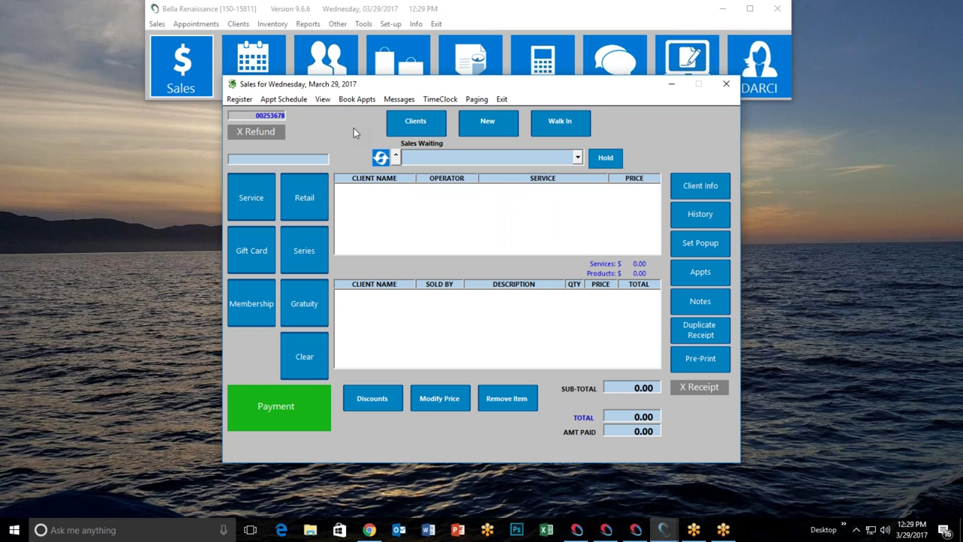
Open Inventory and step forward through SKU 10 to SKU 20, CAMEO Justin AIO Shampoo.
{"action": "left_click", "coordinate": [398, 57]}
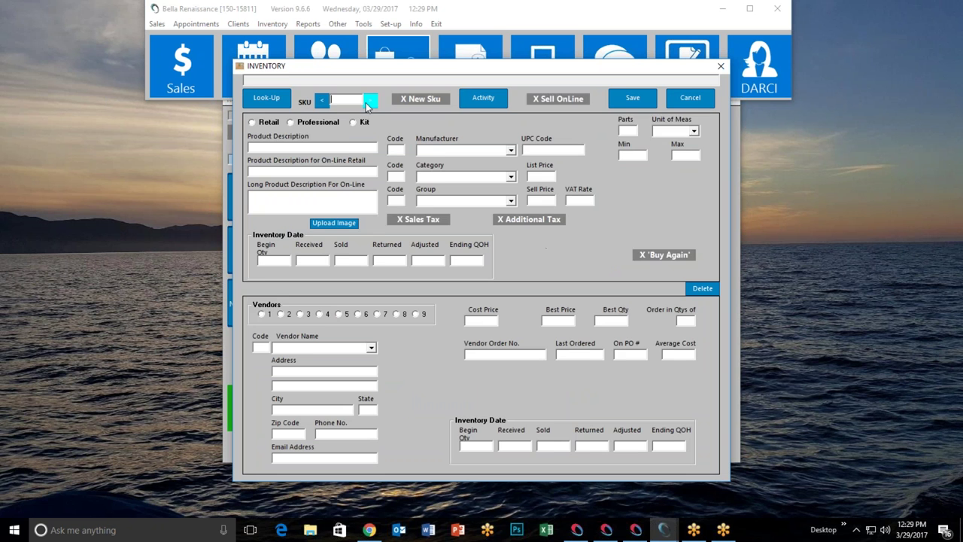
{"action": "left_click", "coordinate": [370, 99]}
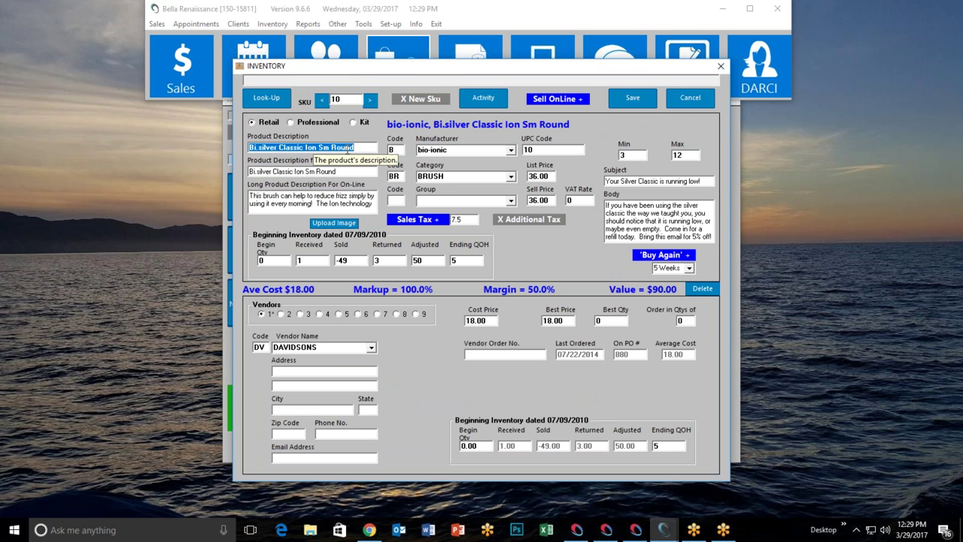
{"action": "left_click", "coordinate": [371, 100]}
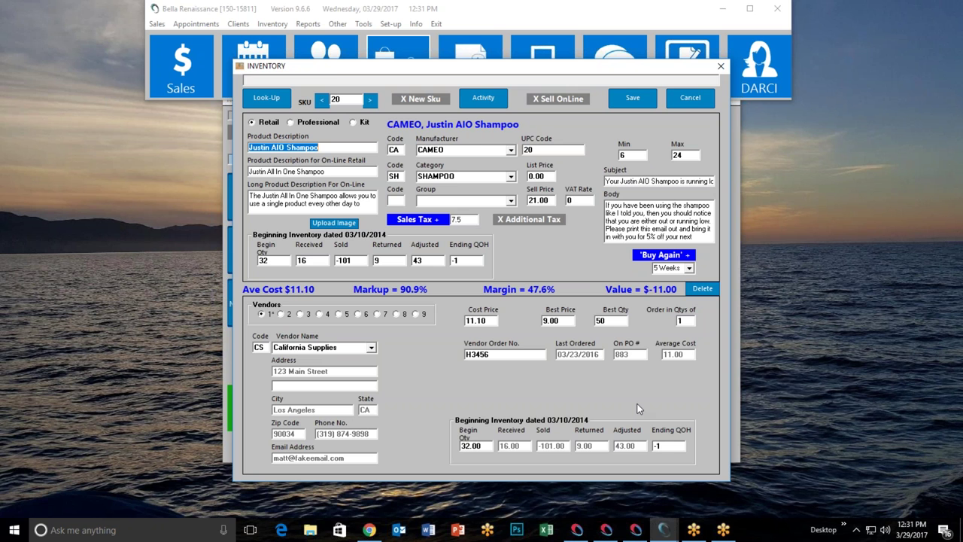
Cancel the open inventory record without saving and exit the Sales window.
{"action": "left_click", "coordinate": [692, 100]}
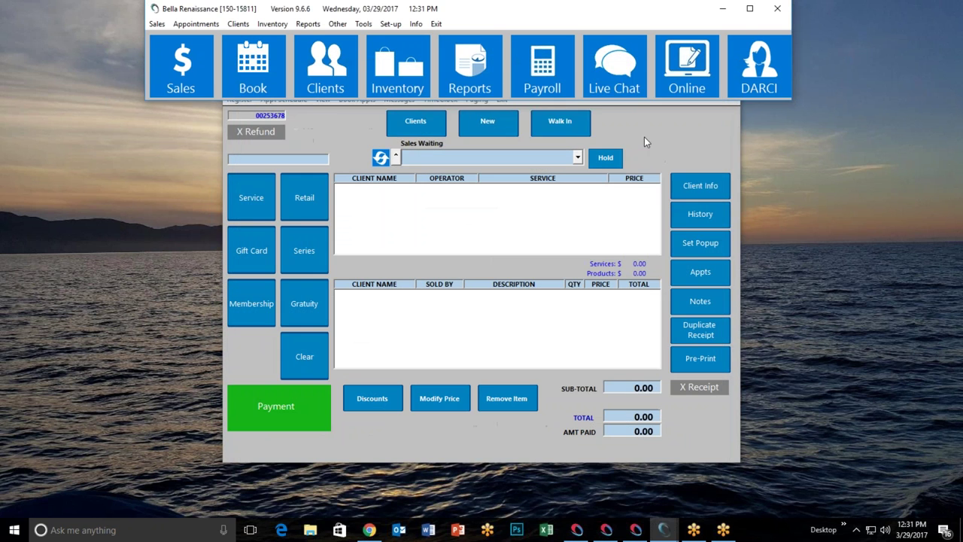
{"action": "left_click", "coordinate": [502, 98]}
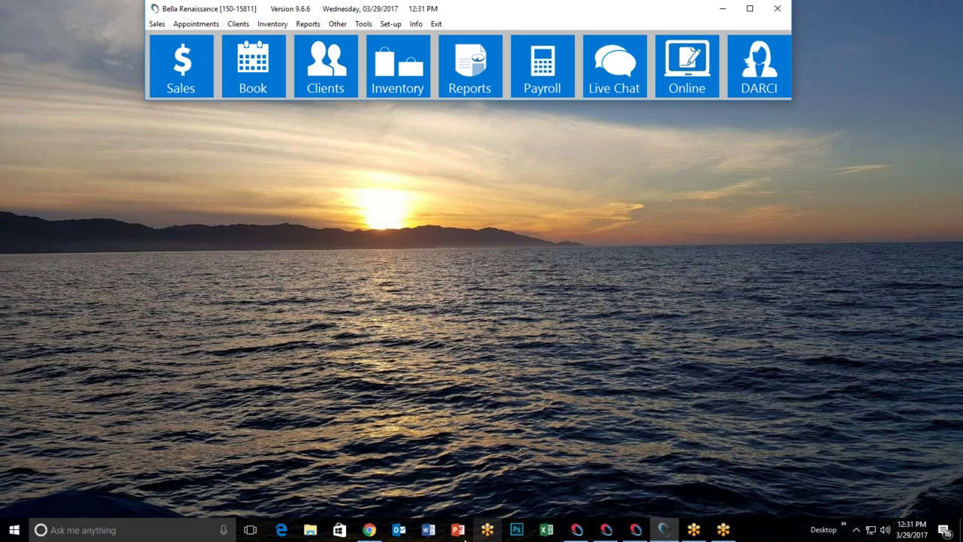
Create a blank Word document and type the company's graphics e-mail address at 26 pt.
{"action": "left_click", "coordinate": [428, 529]}
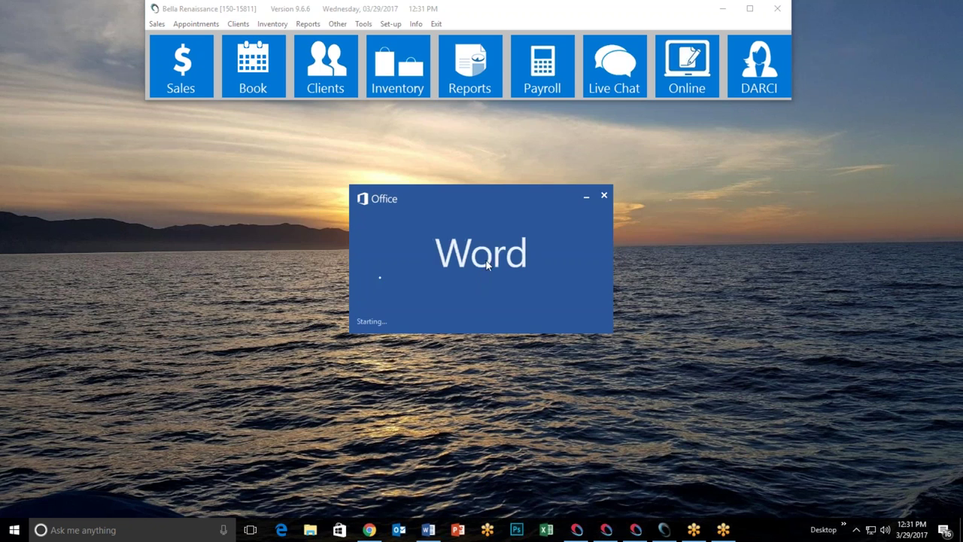
{"action": "left_click", "coordinate": [521, 204]}
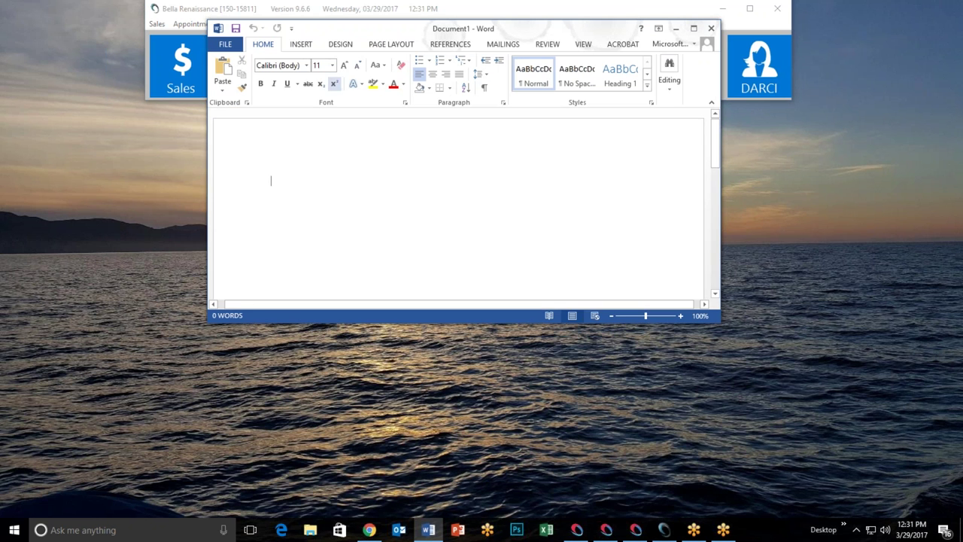
{"action": "left_click", "coordinate": [333, 66]}
{"action": "left_click", "coordinate": [320, 207]}
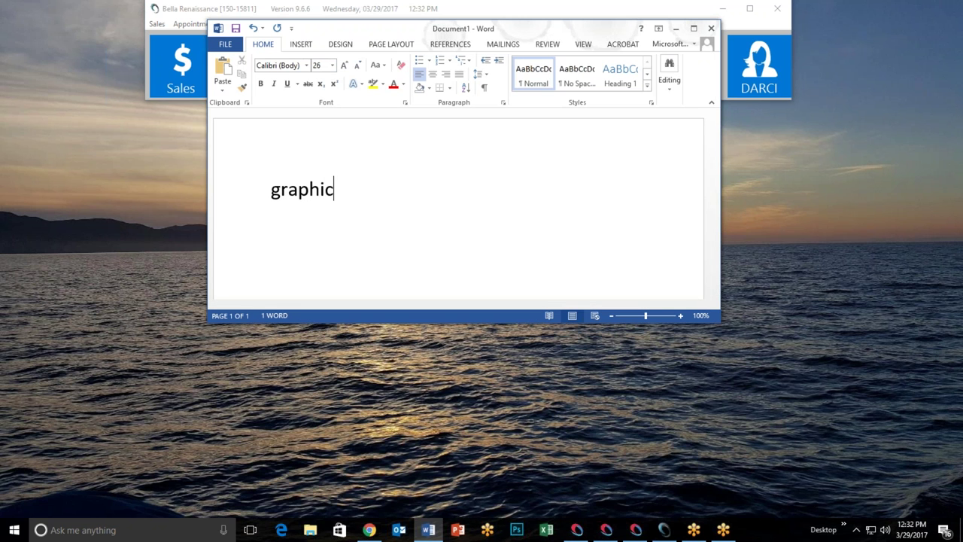
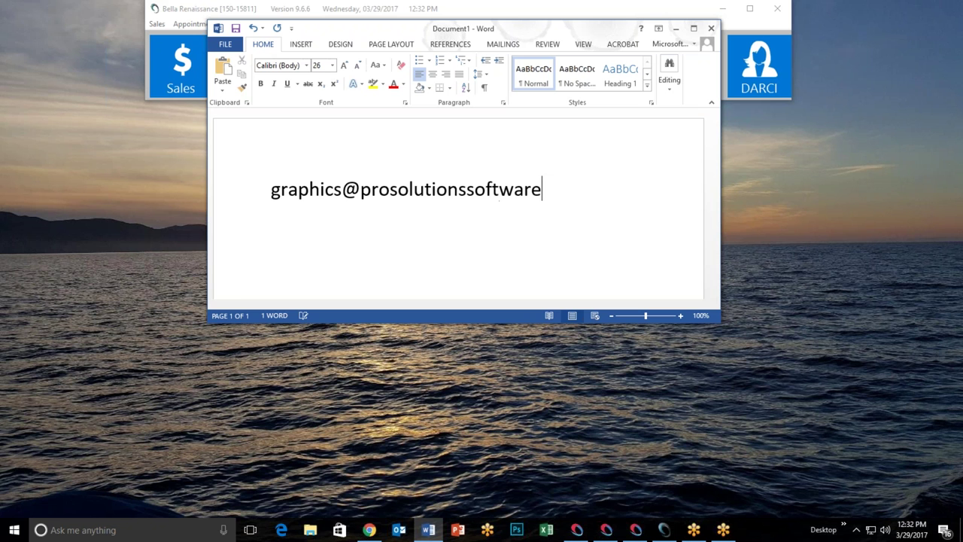
{"action": "left_click", "coordinate": [775, 150]}
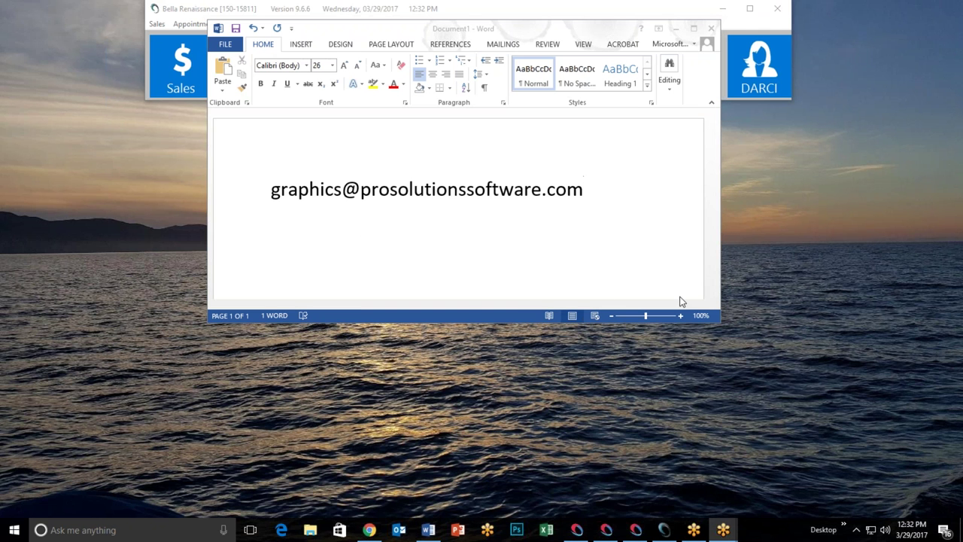